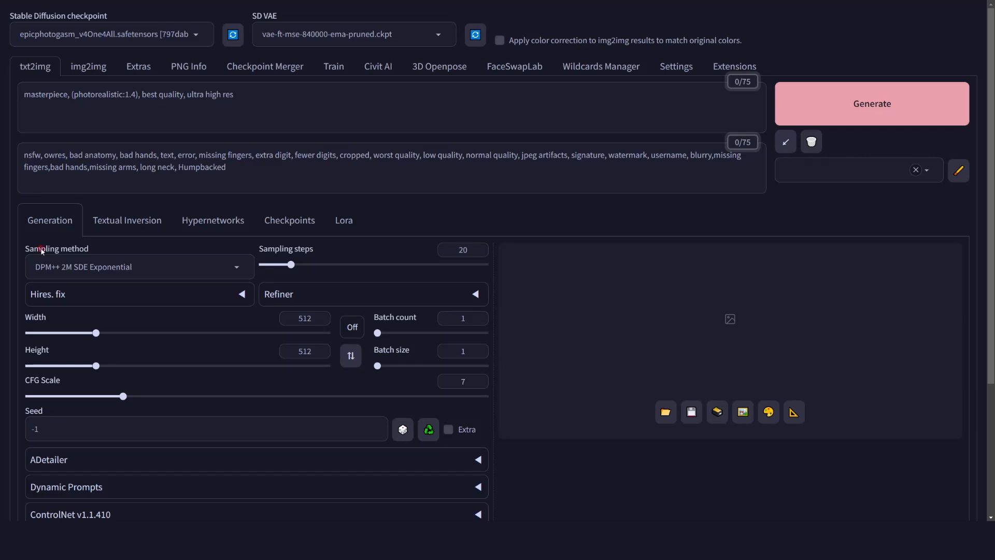
Expand the ControlNet section in txt2img and review the Unit 0 image area and control options
scroll(118, 151, "down", 4)
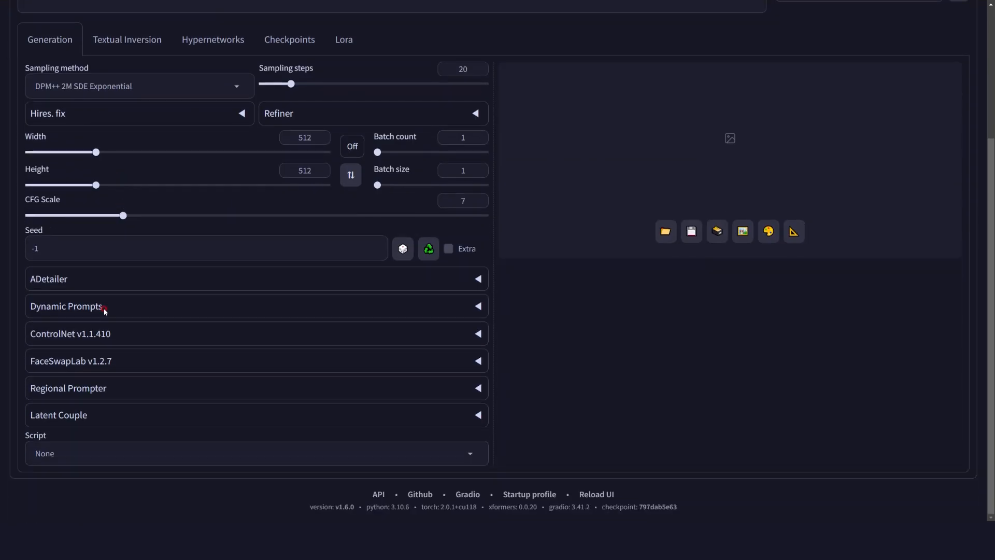
left_click(72, 338)
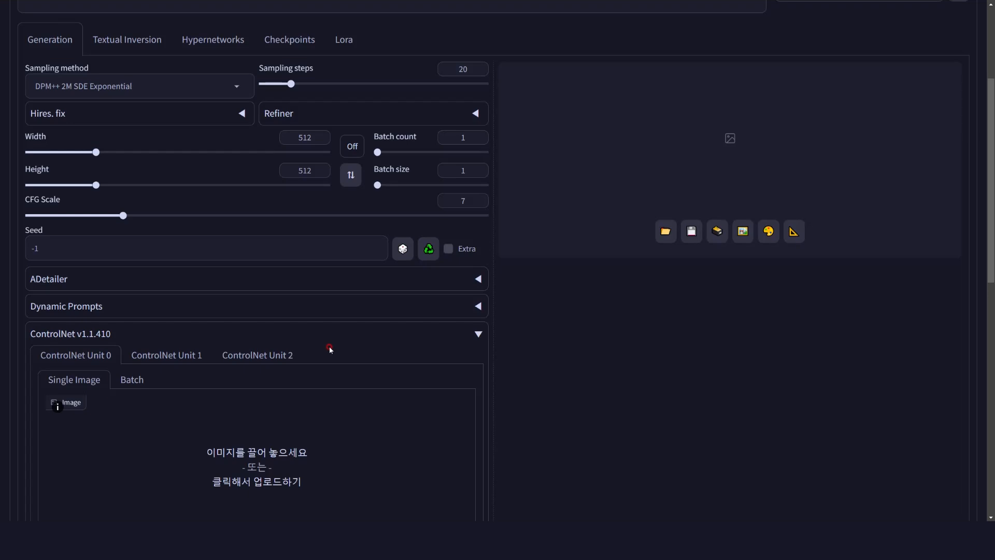
scroll(318, 350, "down", 6)
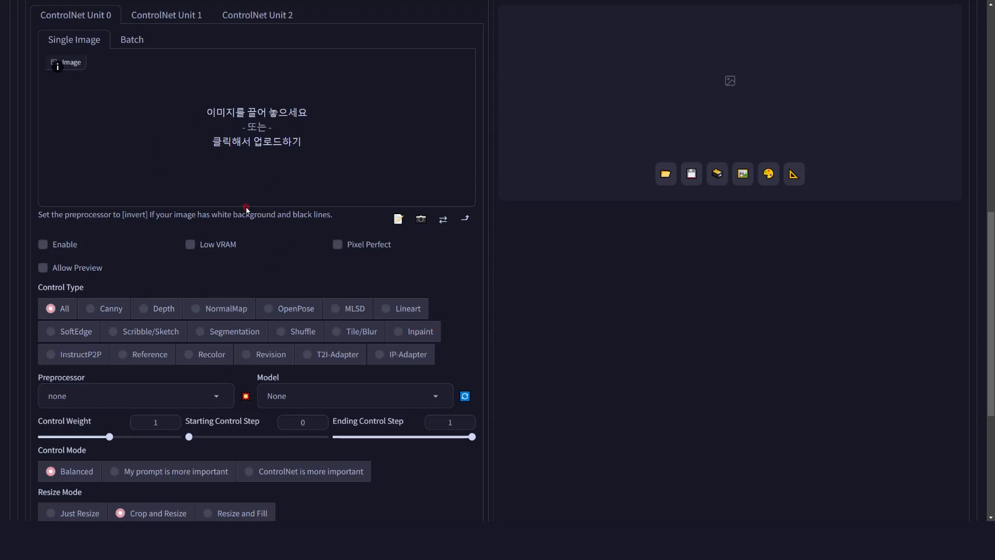
scroll(329, 233, "up", 10)
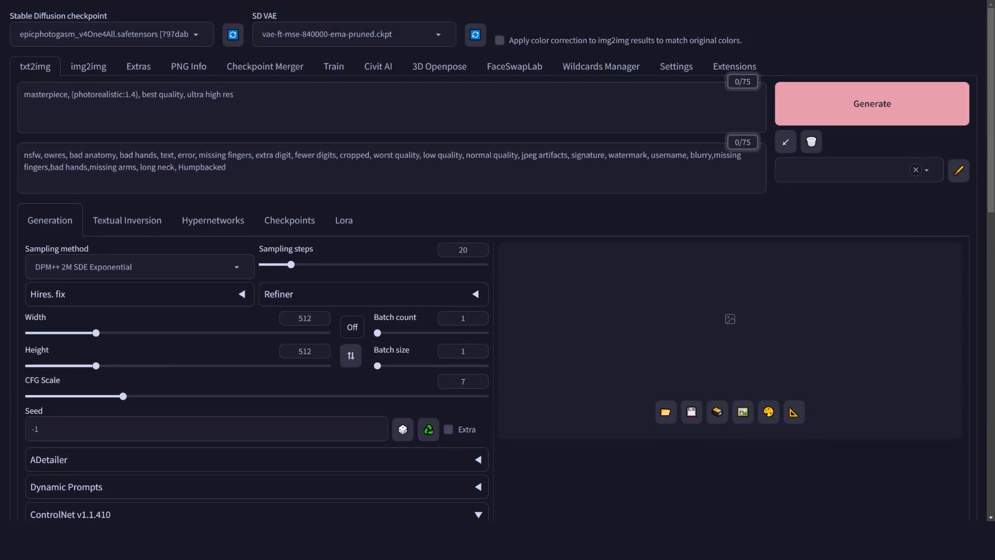
left_click_drag(0, 142, 280, 106)
left_click(785, 142)
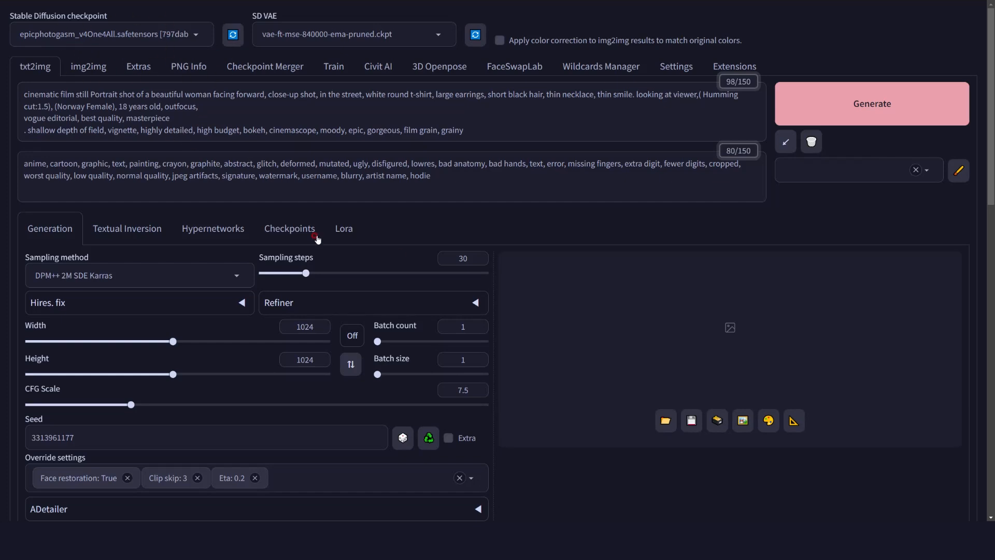
Examine the Refiner's checkpoint choices and switch point, and compare them with the Checkpoint Merger options
left_click(367, 302)
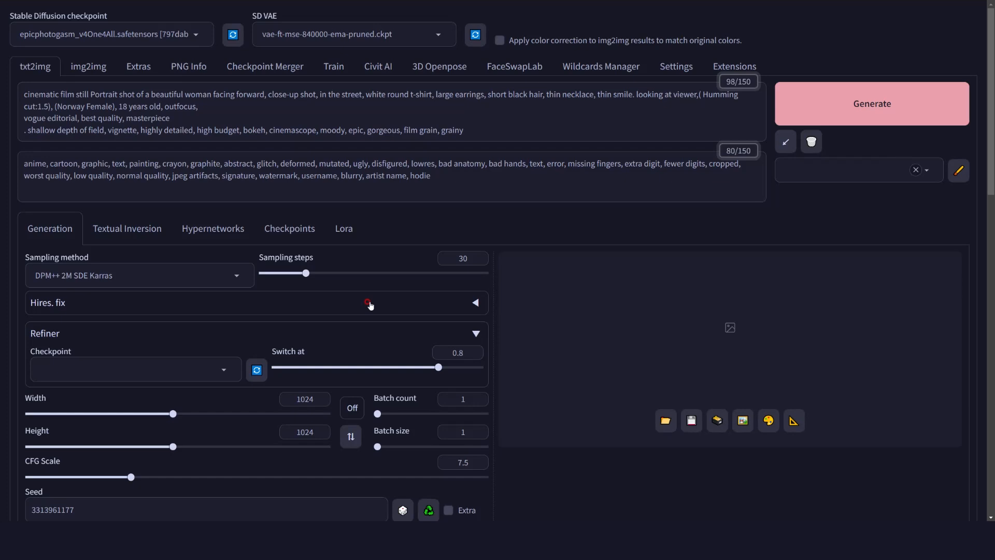
left_click(220, 372)
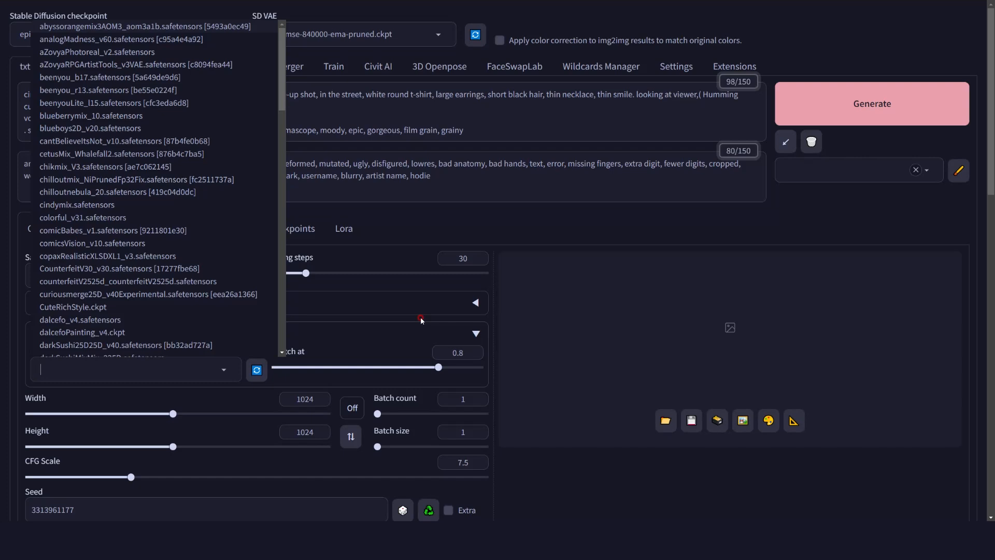
left_click(421, 320)
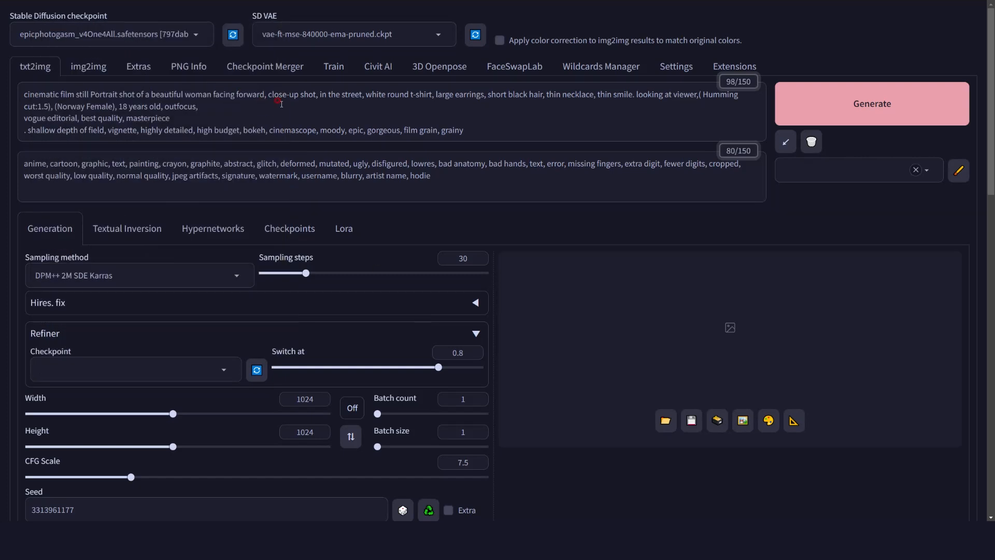
left_click(264, 67)
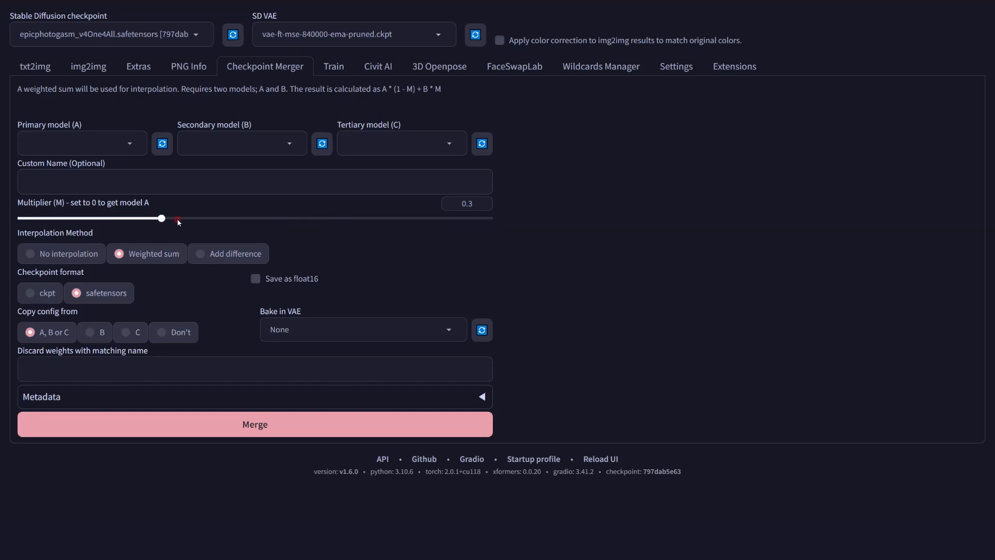
left_click(38, 68)
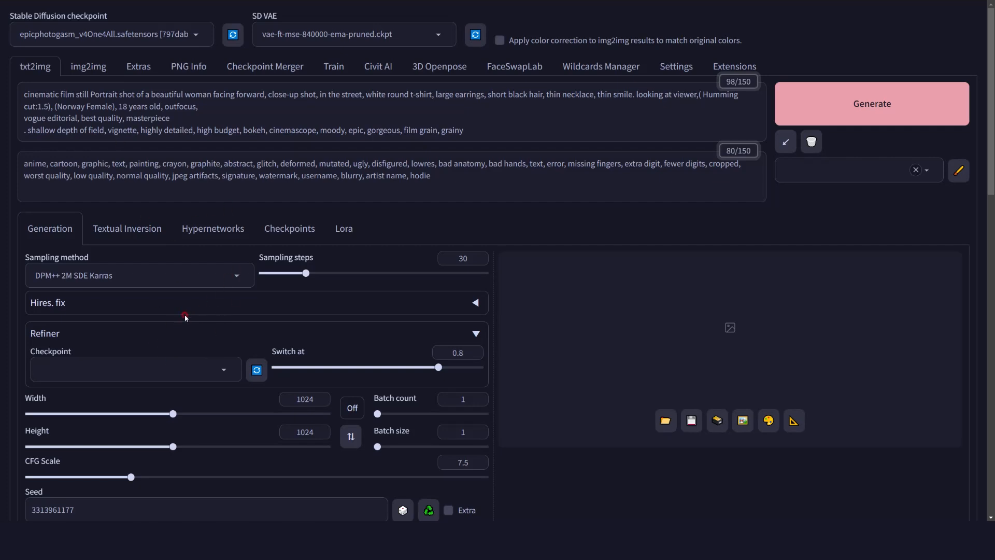
left_click(174, 337)
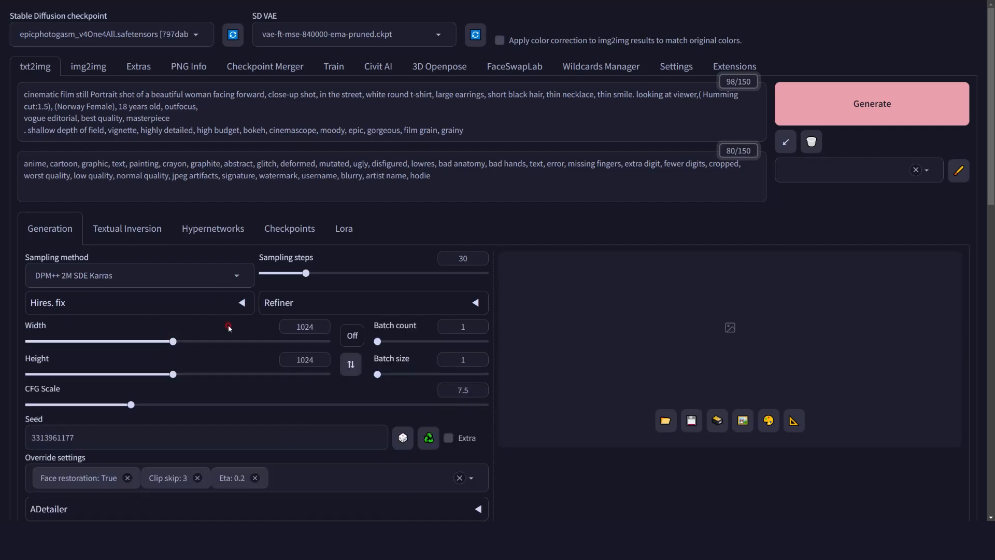
left_click(305, 302)
left_click(199, 377)
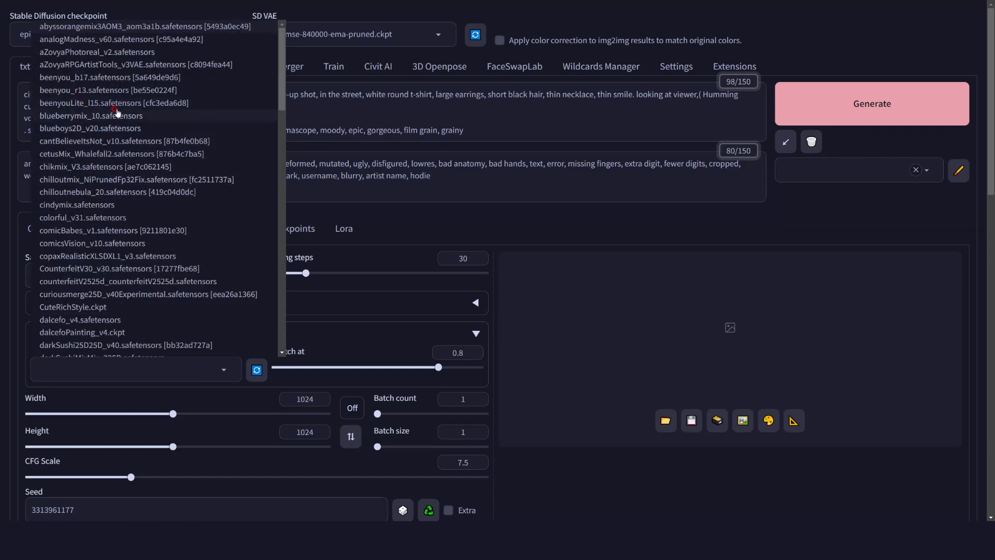
left_click(388, 383)
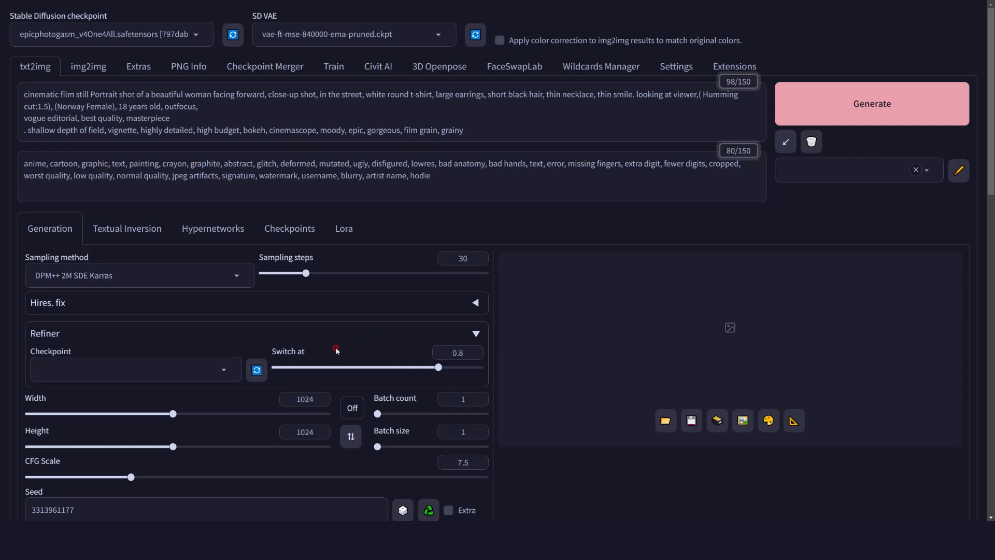
left_click(477, 337)
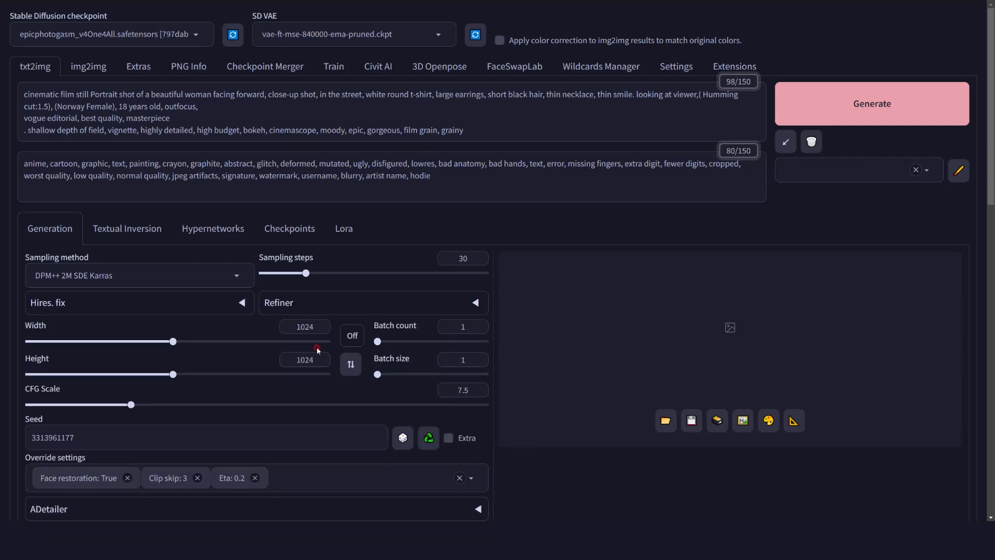
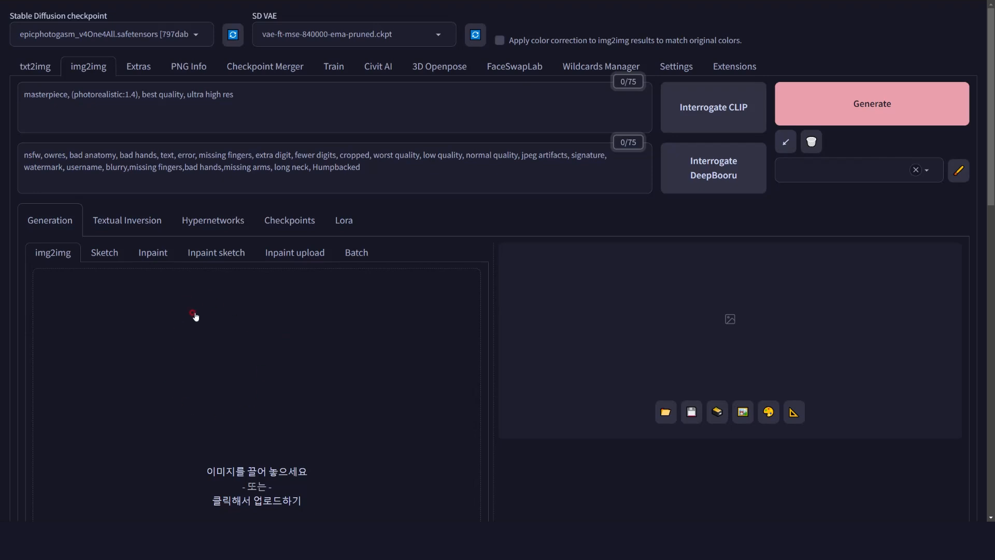
Review the img2img generation settings through to its ControlNet section, and return to txt2img
left_click(34, 65)
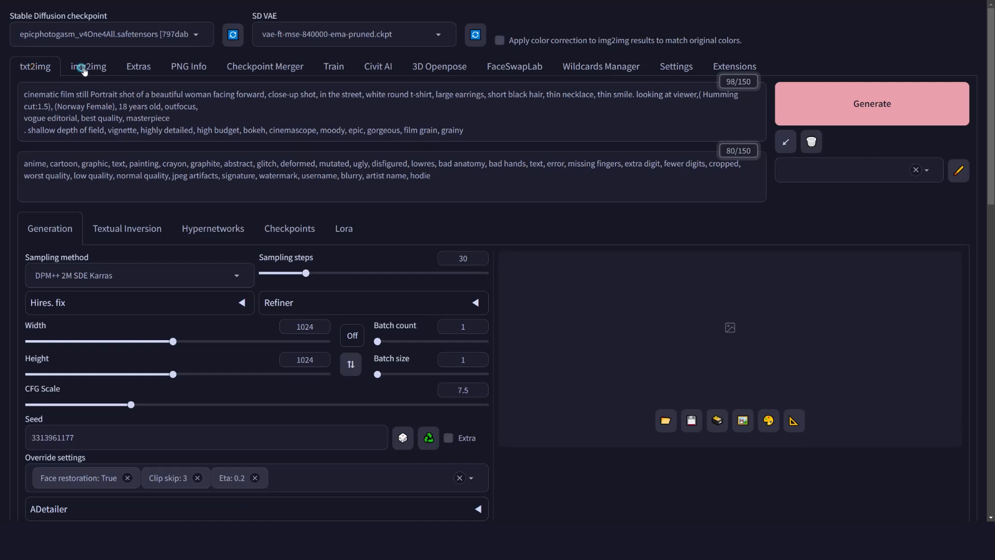
left_click(90, 67)
scroll(166, 238, "down", 10)
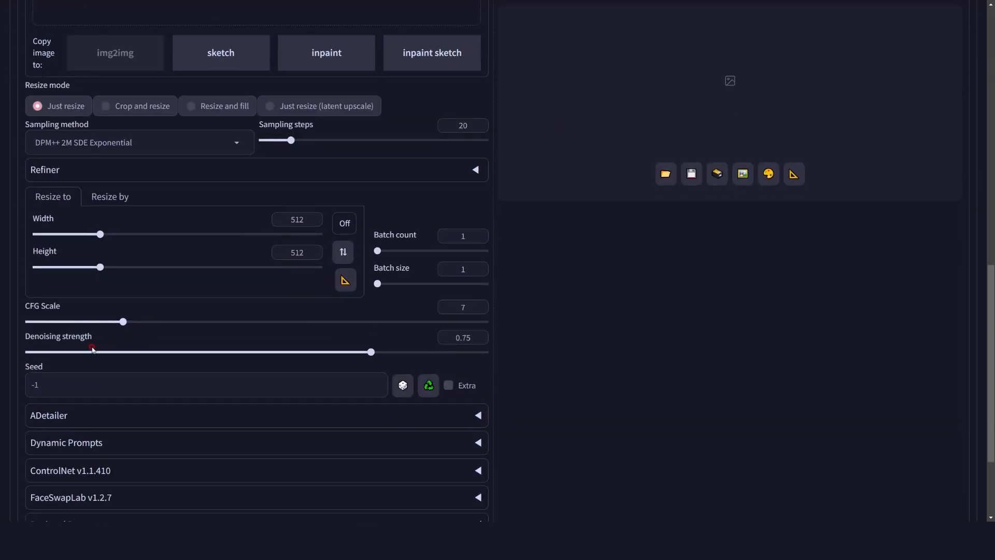
scroll(108, 429, "down", 2)
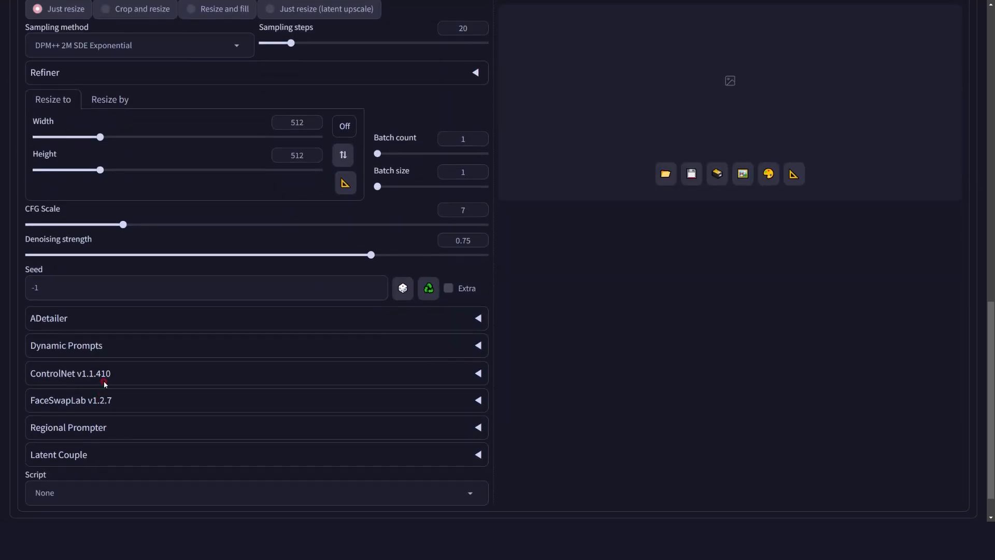
left_click(73, 376)
left_click(73, 376)
scroll(190, 236, "up", 12)
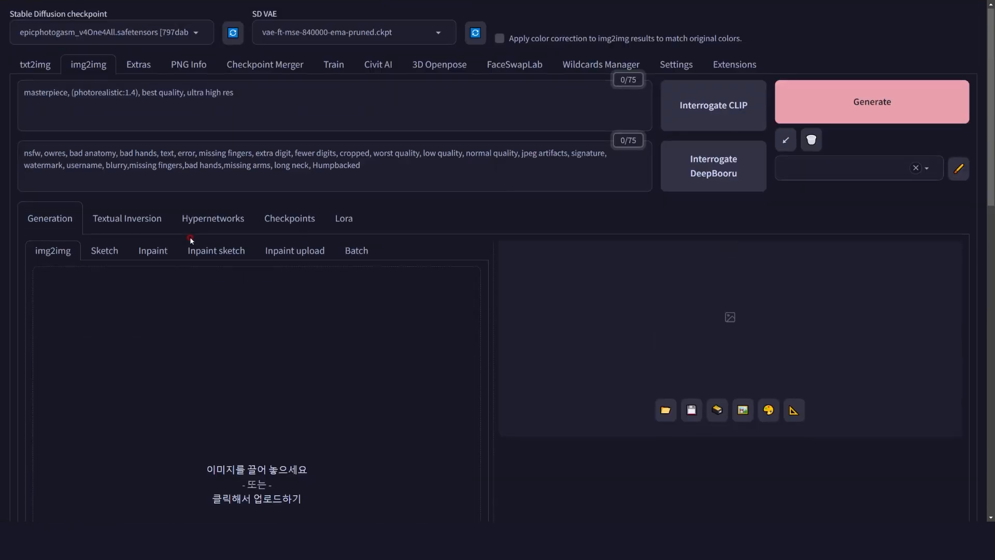
left_click(35, 68)
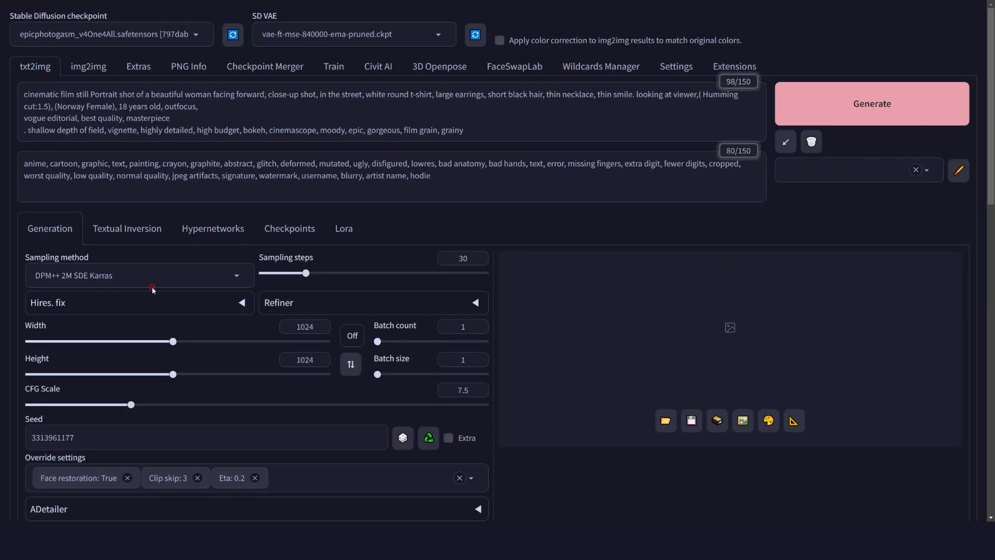
Preview the inpaint_only preprocessor on the unmasked portrait in ControlNet Unit 0 with the Inpaint control type
scroll(153, 289, "down", 9)
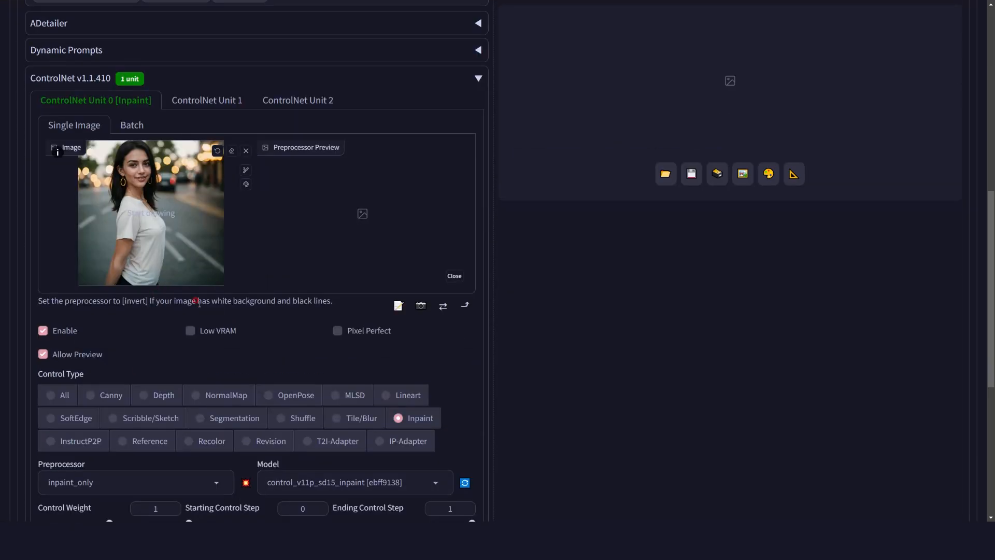
left_click(413, 394)
left_click(245, 482)
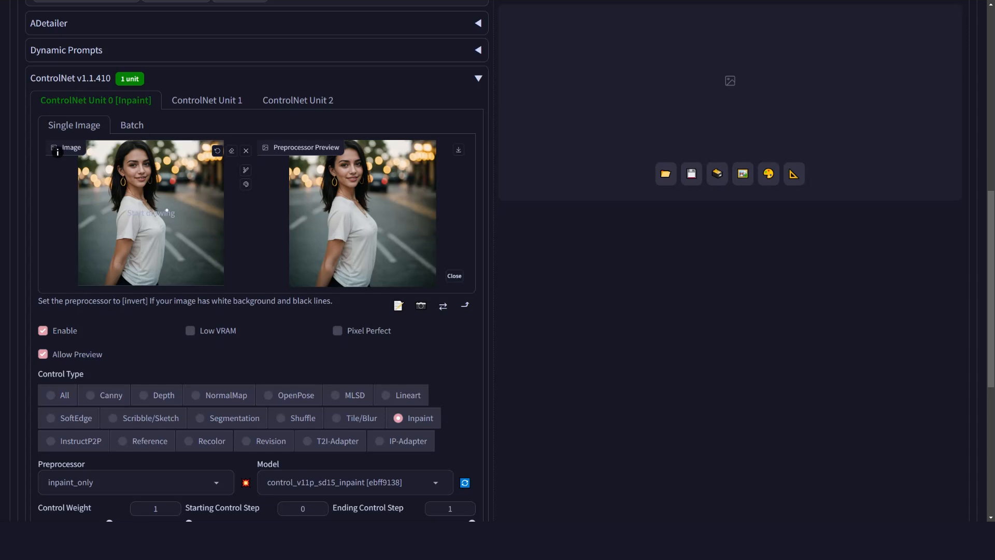
Paint an inpaint mask over the woman's face in the ControlNet image and run the inpaint_only preprocessor preview
left_click(245, 170)
mouse_move(166, 170)
left_mouse_down()
mouse_move(125, 158)
mouse_move(138, 183)
mouse_move(146, 167)
mouse_move(139, 155)
mouse_move(144, 176)
mouse_move(132, 158)
mouse_move(139, 177)
mouse_move(134, 159)
mouse_move(144, 173)
left_mouse_up()
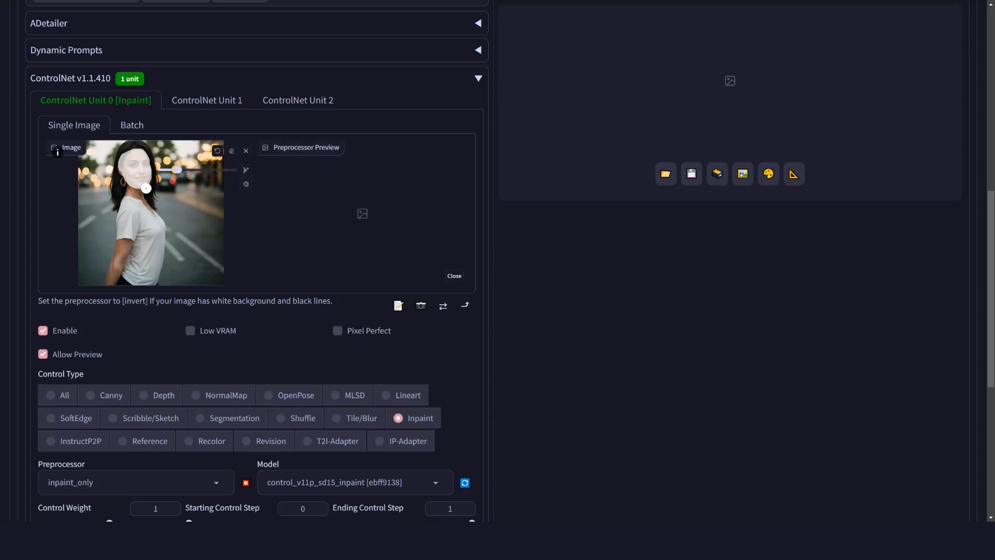
left_click(245, 483)
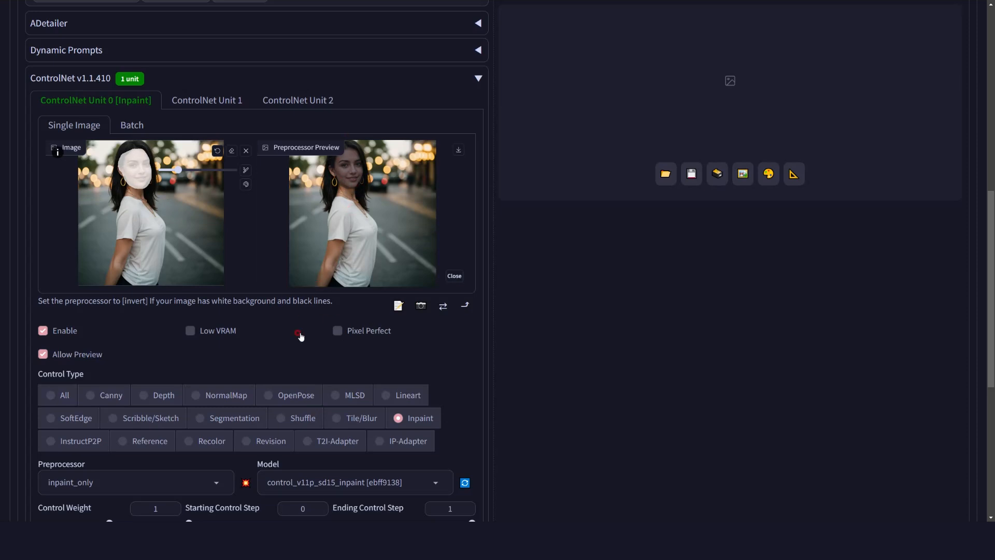
Replace "Norway" with "korean" in the positive prompt so the phrase reads "(korean Female)"
scroll(301, 336, "up", 10)
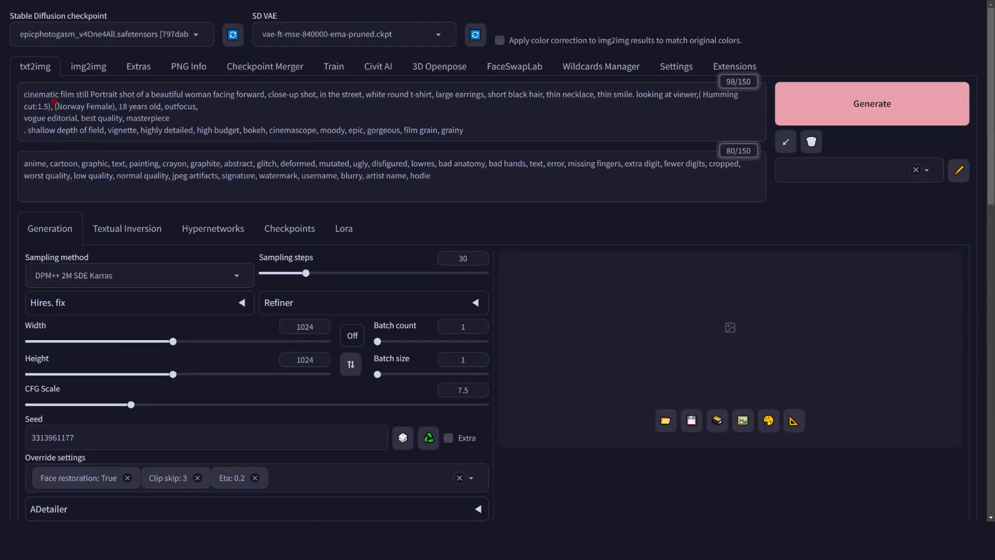
left_click_drag(57, 106, 83, 106)
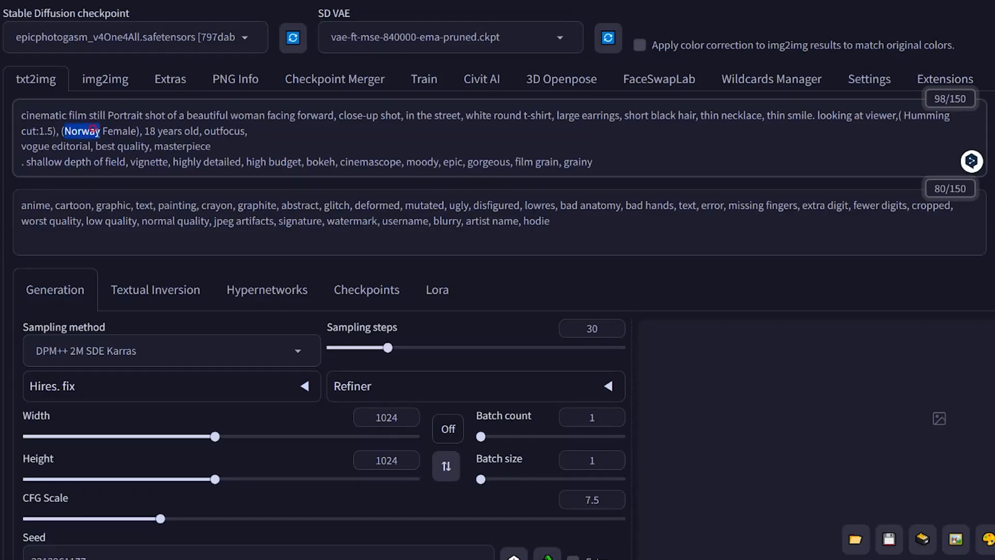
type("korea")
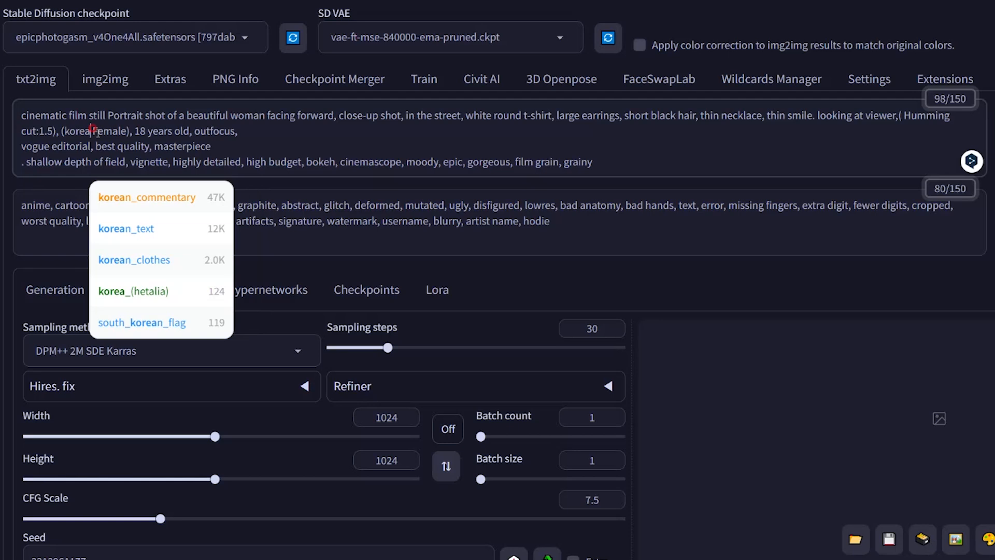
type("n")
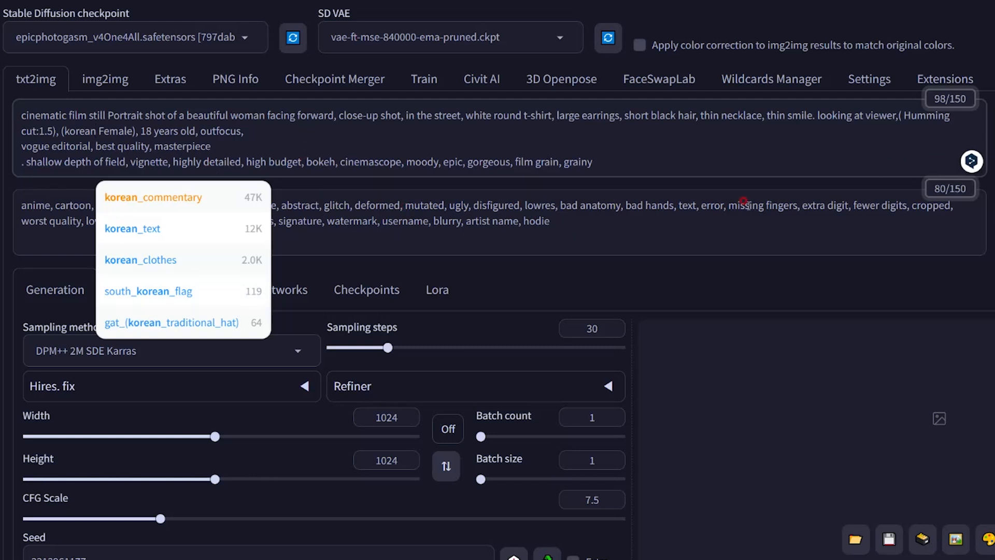
left_click(730, 248)
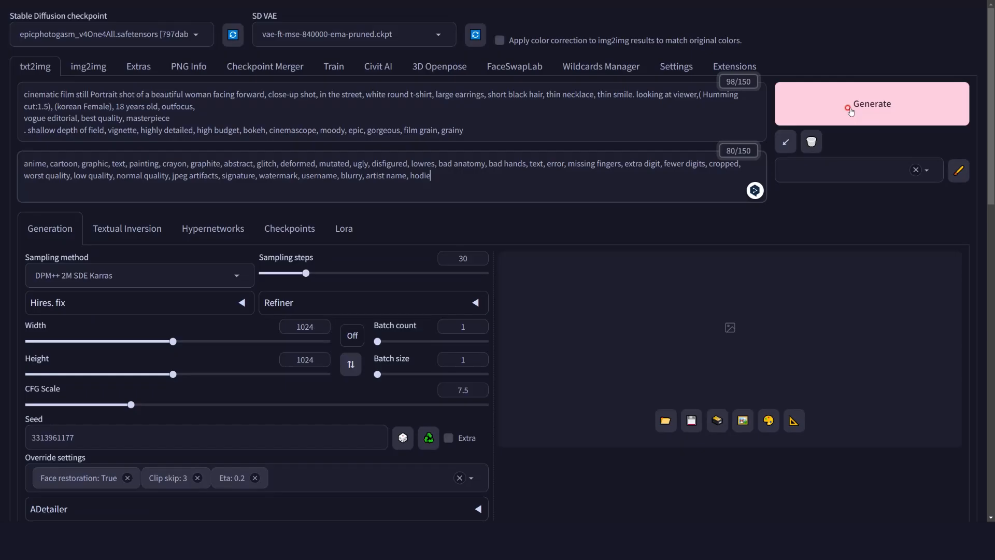
Generate the portrait with the masked face inpainted and open the finished image at full size
left_click(845, 106)
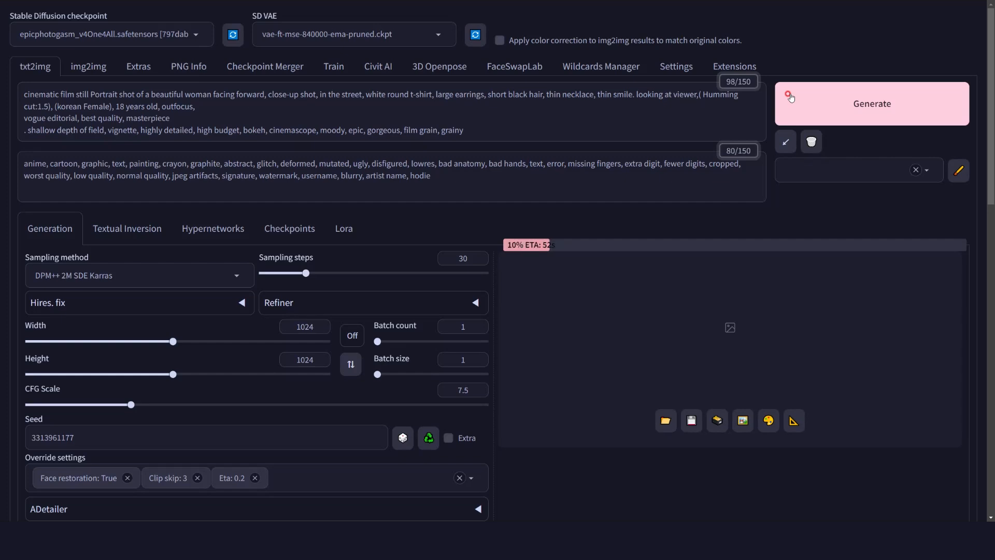
left_click(790, 96)
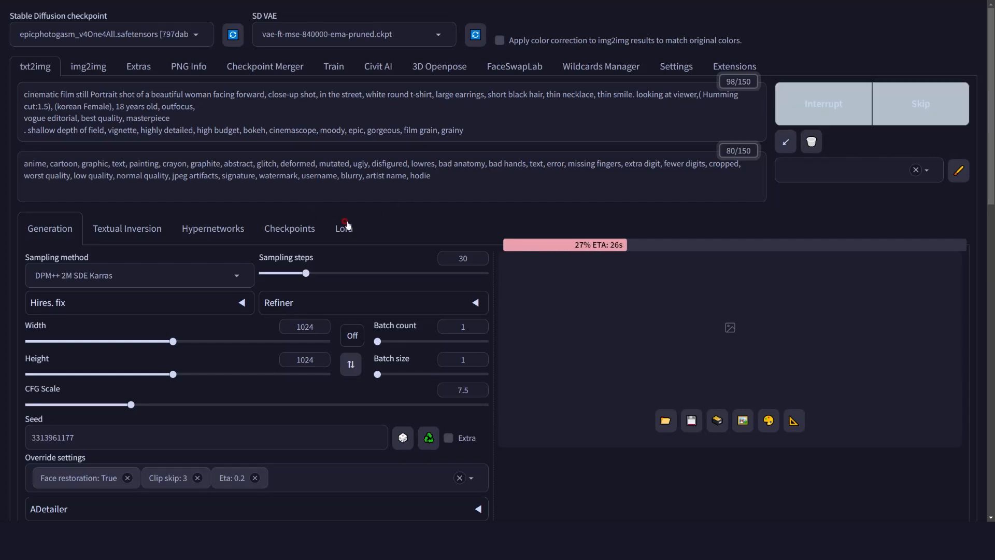
scroll(347, 226, "down", 7)
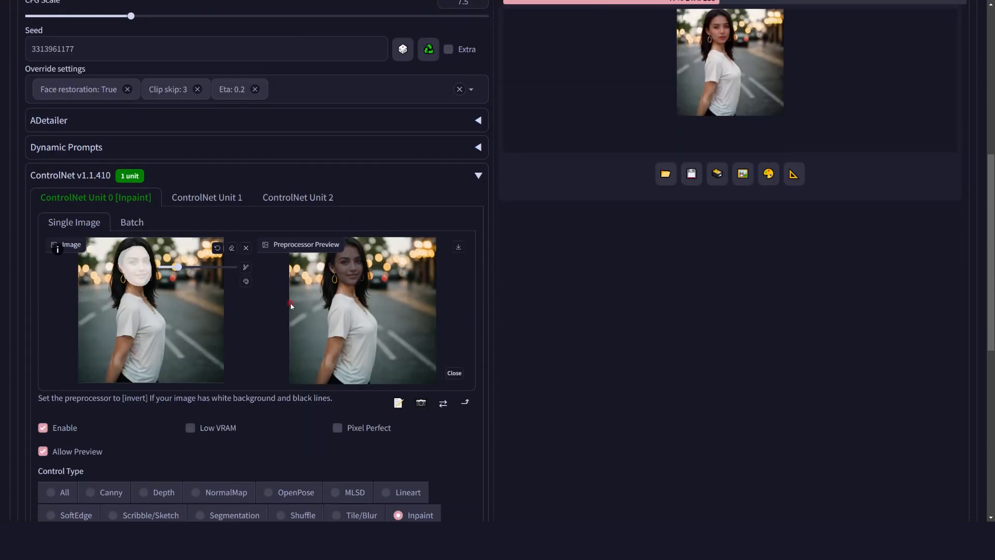
scroll(335, 306, "down", 5)
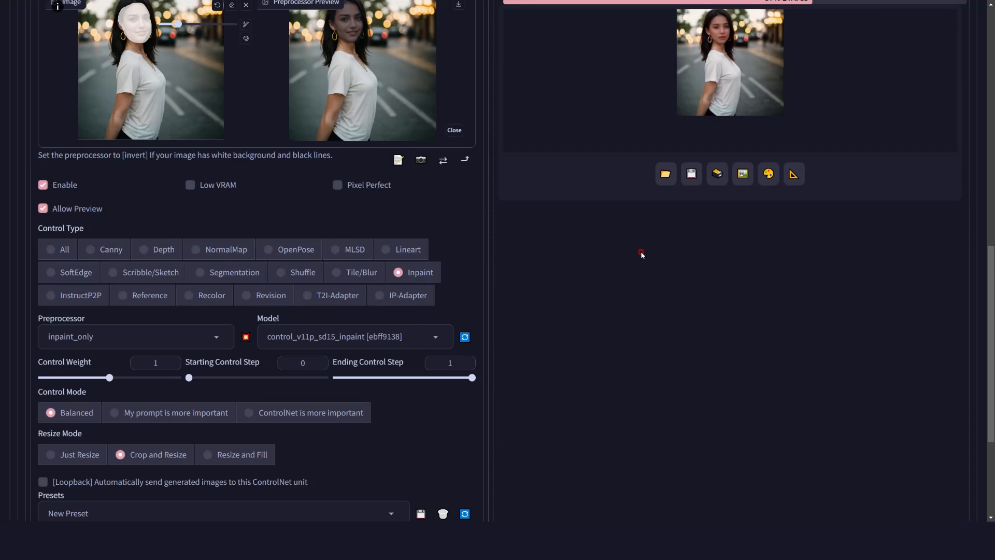
scroll(640, 251, "up", 10)
scroll(652, 253, "up", 3)
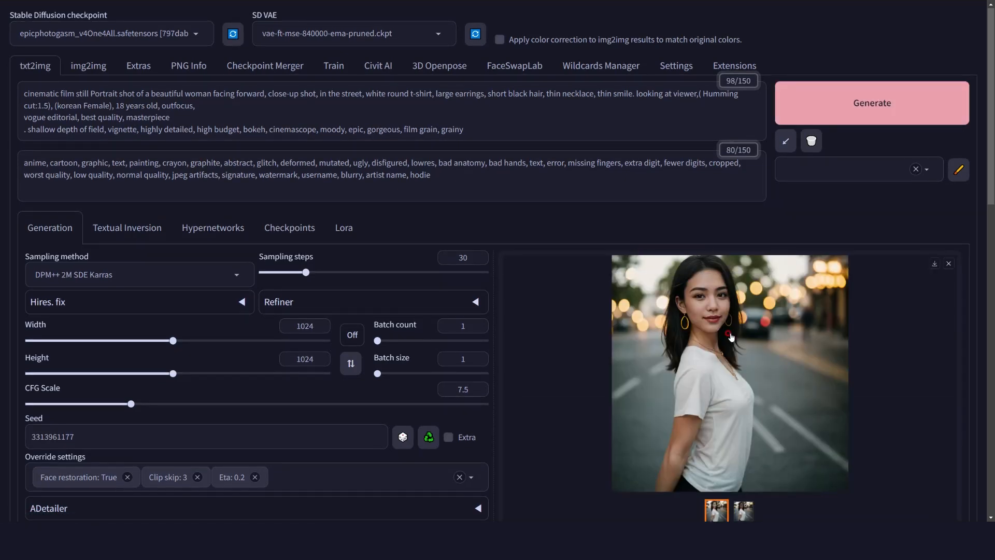
left_click(730, 337)
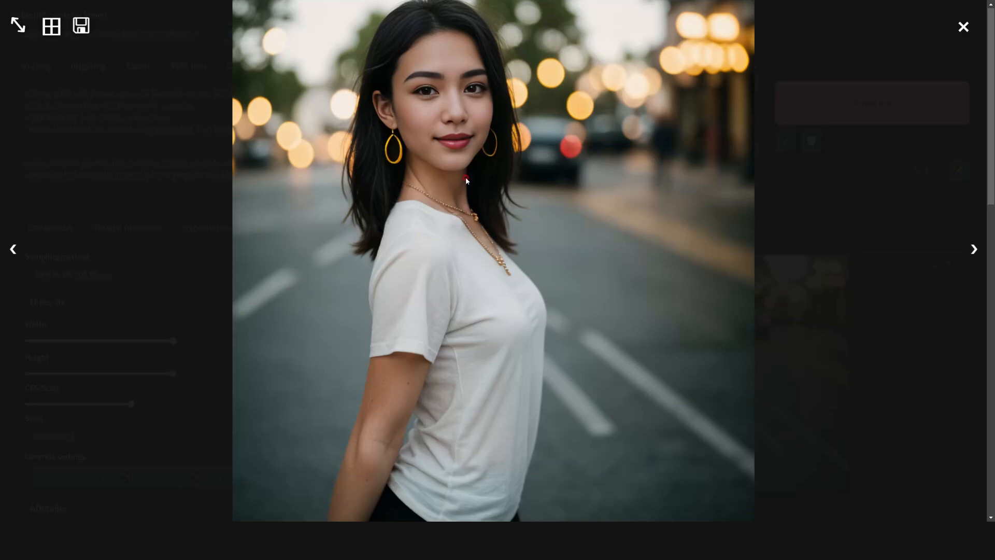
Close the enlarged result and load the original portrait as the image of ControlNet Unit 1
left_click(962, 29)
scroll(417, 243, "down", 6)
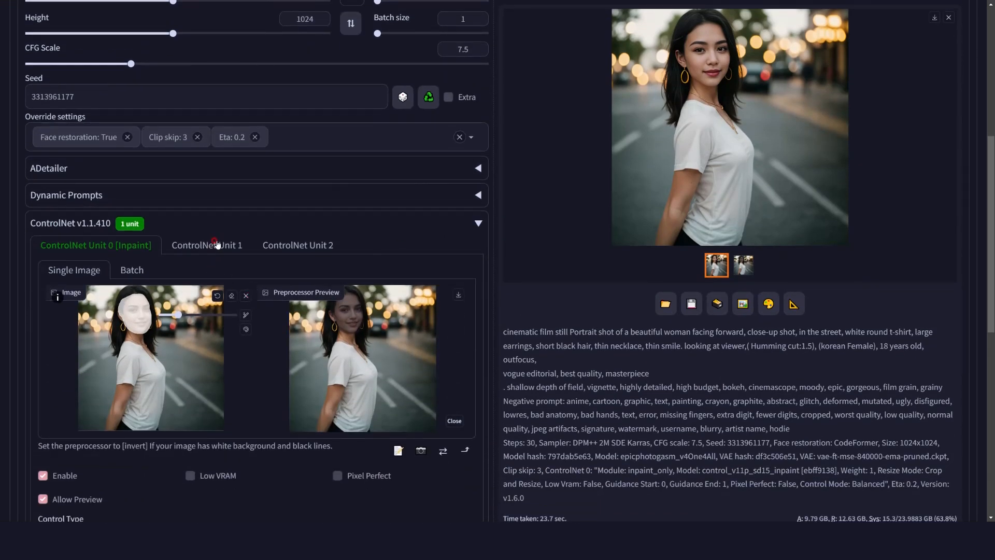
left_click(216, 245)
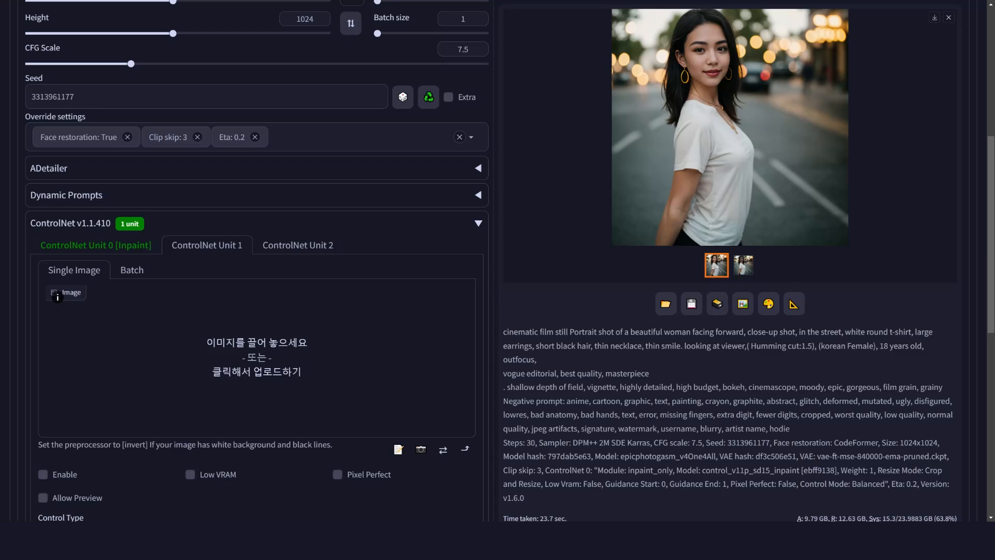
left_click_drag(3, 415, 218, 374)
Enable ControlNet Unit 1 with preview allowed, choose the OpenPose control type and run the openpose_full preprocessor preview
scroll(93, 375, "down", 4)
left_click(43, 284)
left_click(43, 307)
left_click(279, 355)
left_click(246, 433)
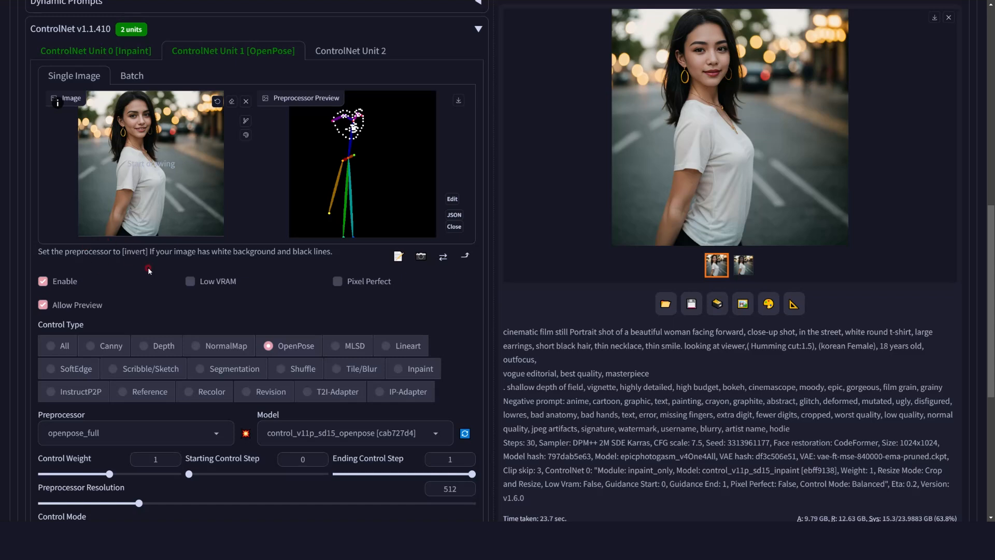
left_click(220, 441)
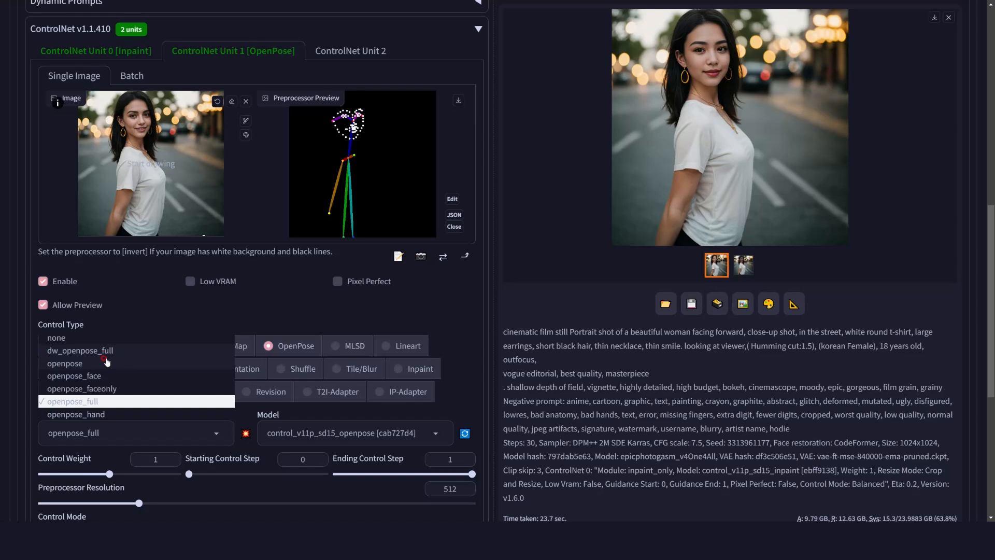
left_click(464, 414)
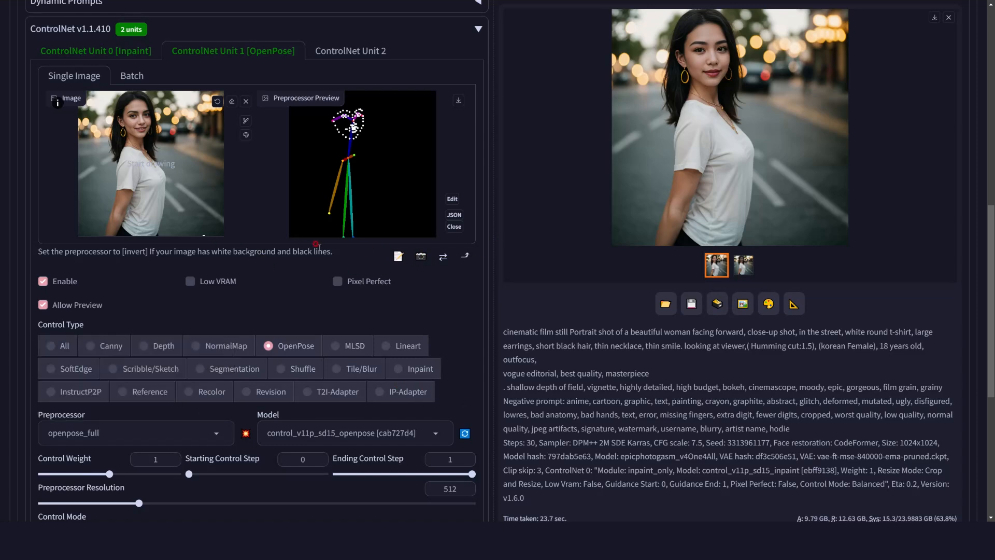
Generate the portrait with both the Inpaint and OpenPose units active and view the result at full size
scroll(679, 238, "up", 5)
scroll(679, 238, "up", 3)
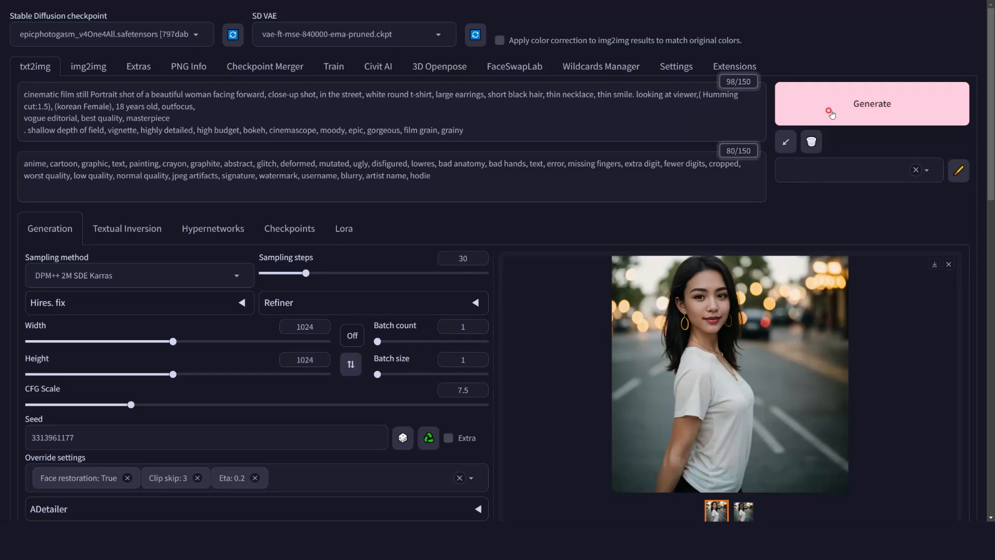
left_click(829, 113)
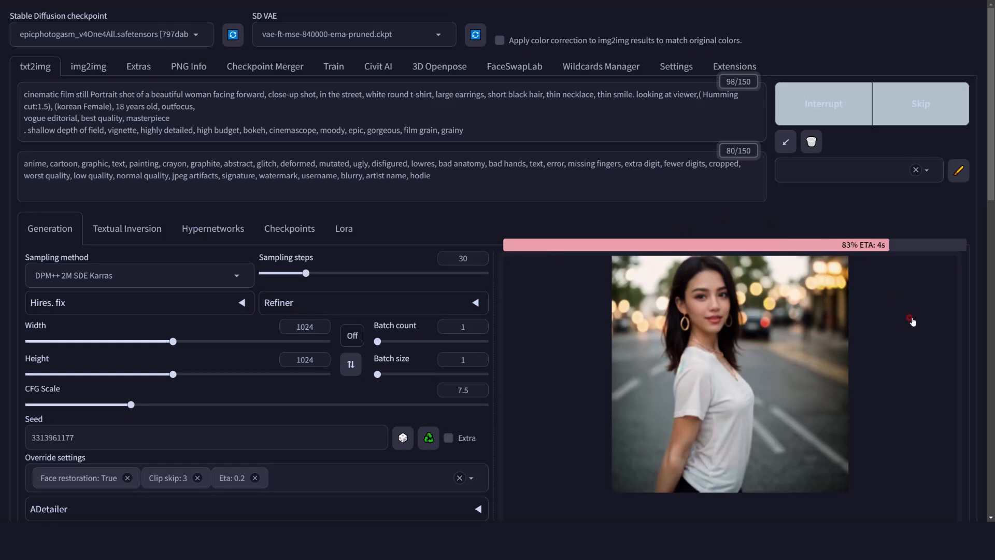
left_click(536, 414)
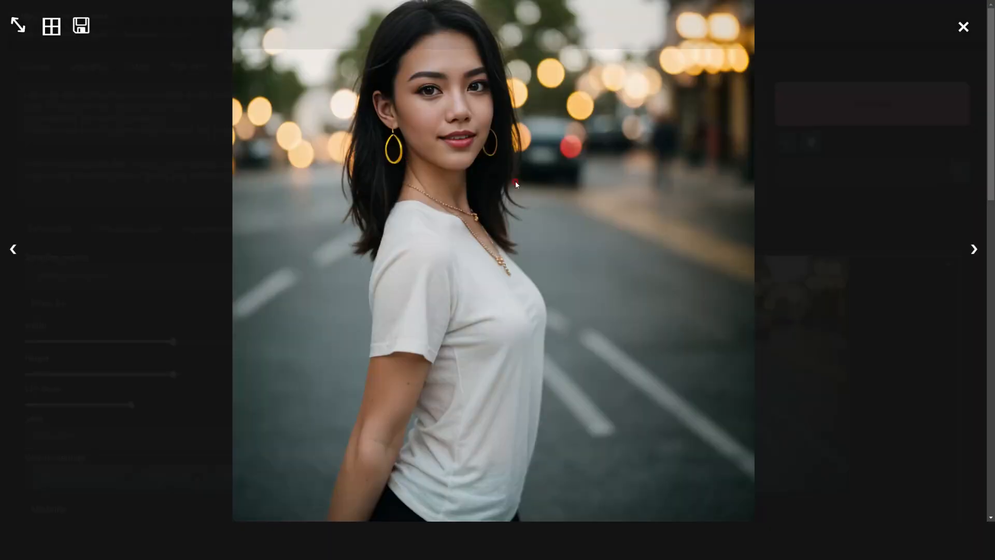
left_click(962, 29)
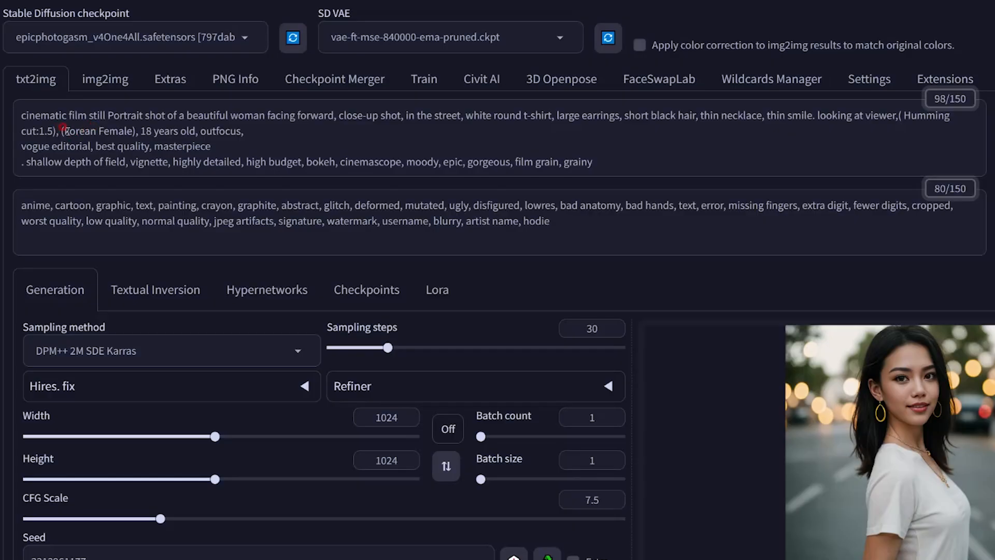
Replace "korean" with "indian" in the positive prompt so the phrase reads "(indian Female)"
left_click_drag(65, 131, 92, 132)
type("india")
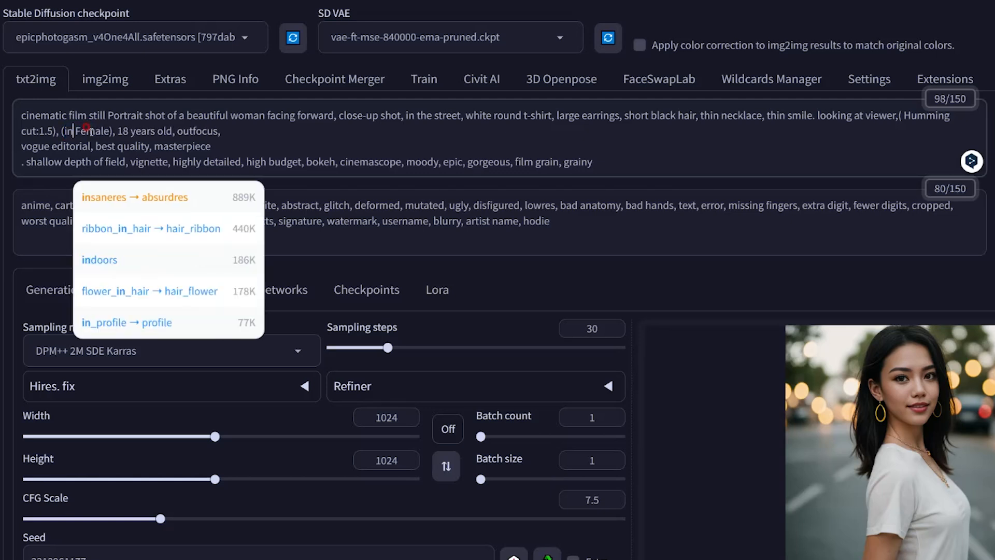
type("n")
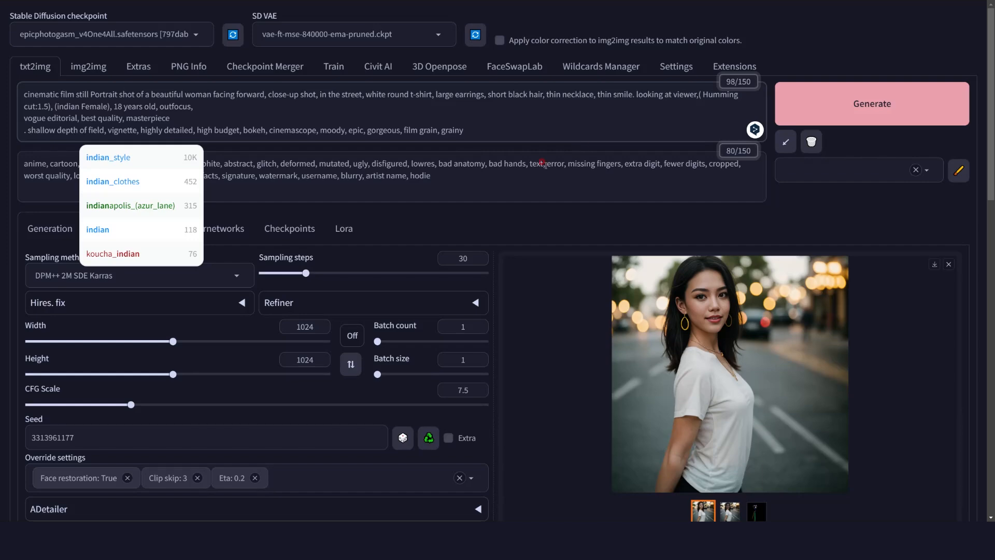
Generate the portrait from the "(indian Female)" prompt and inspect the finished image at full size
scroll(544, 208, "down", 3)
scroll(541, 213, "down", 5)
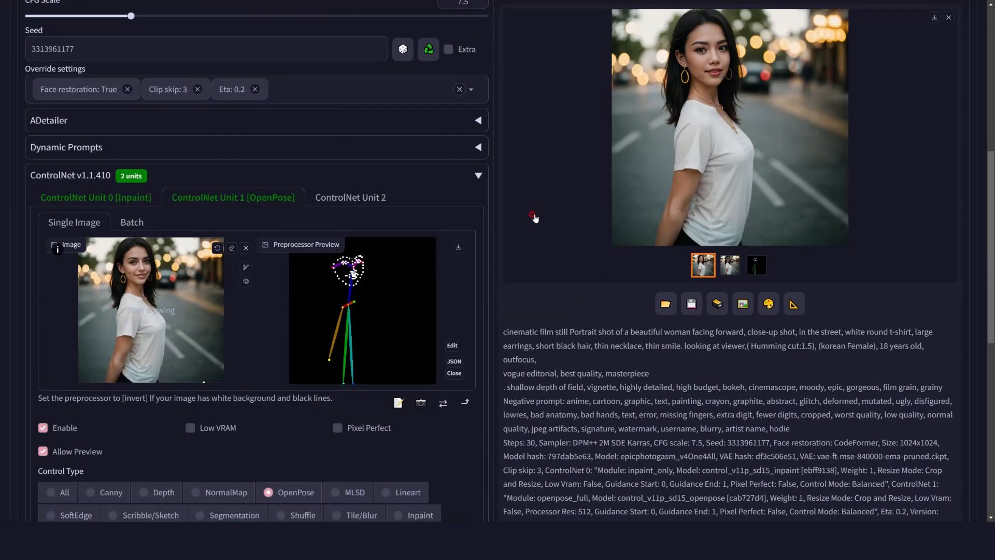
scroll(536, 218, "up", 8)
left_click(829, 114)
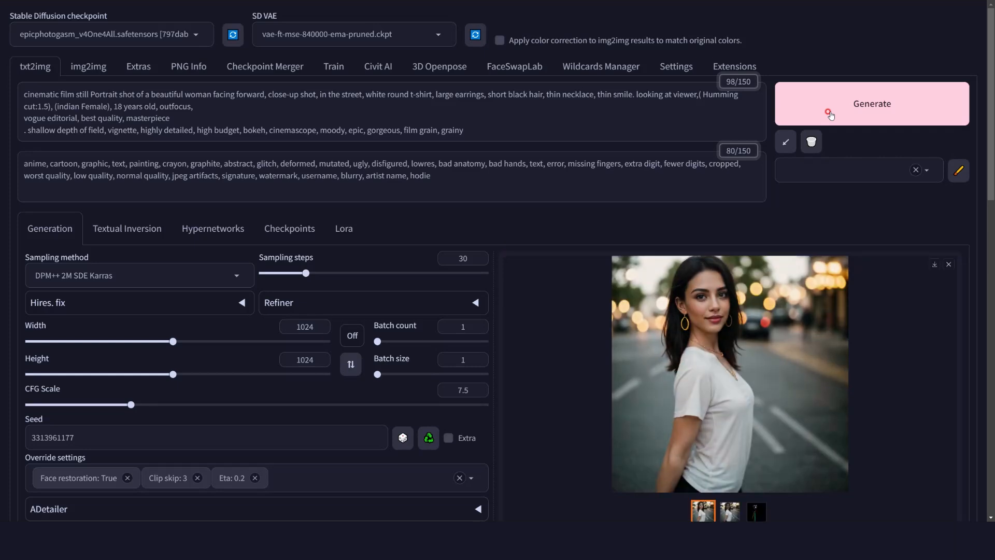
left_click(553, 306)
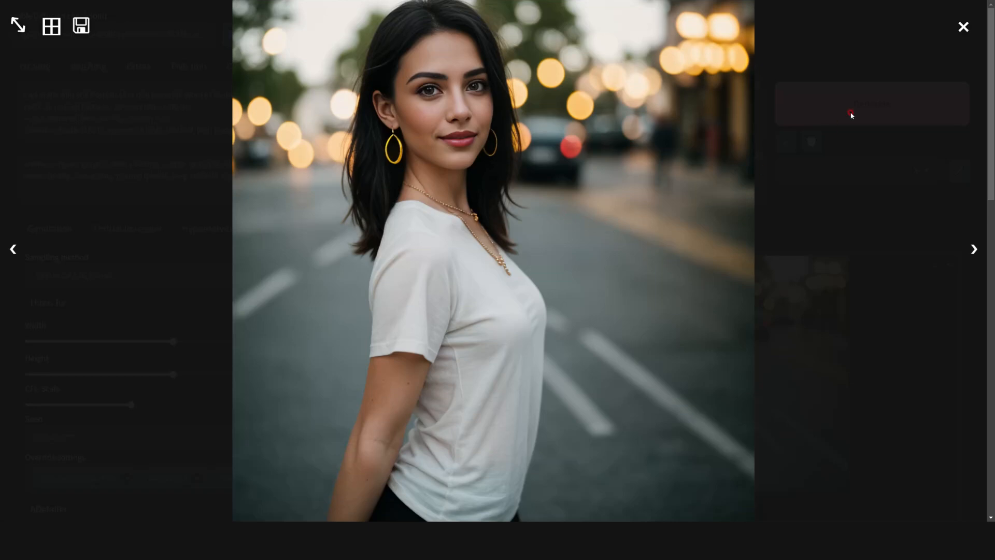
left_click(963, 26)
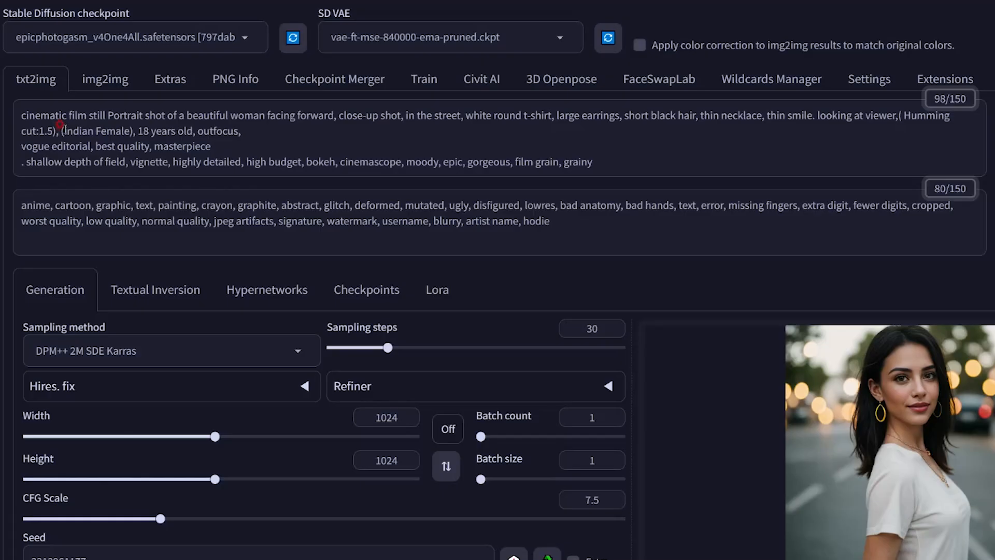
Strengthen the ethnicity phrase in the positive prompt with two extra pairs of parentheses so it reads "(((indian Female)))"
left_click(54, 103)
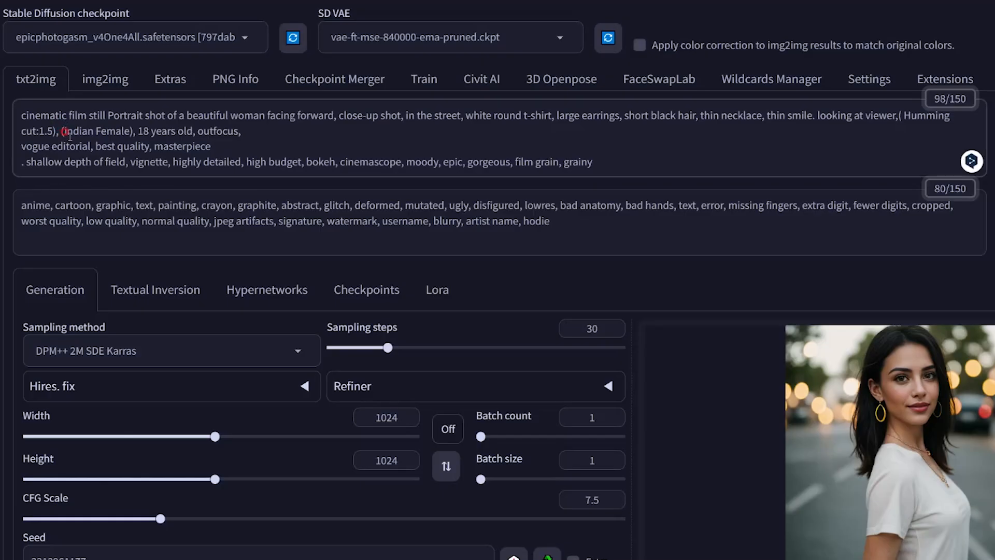
type("(")
key("Right")
key("Right")
key("Right")
key("Right")
key("Right")
key("Right")
key("Right")
key("Right")
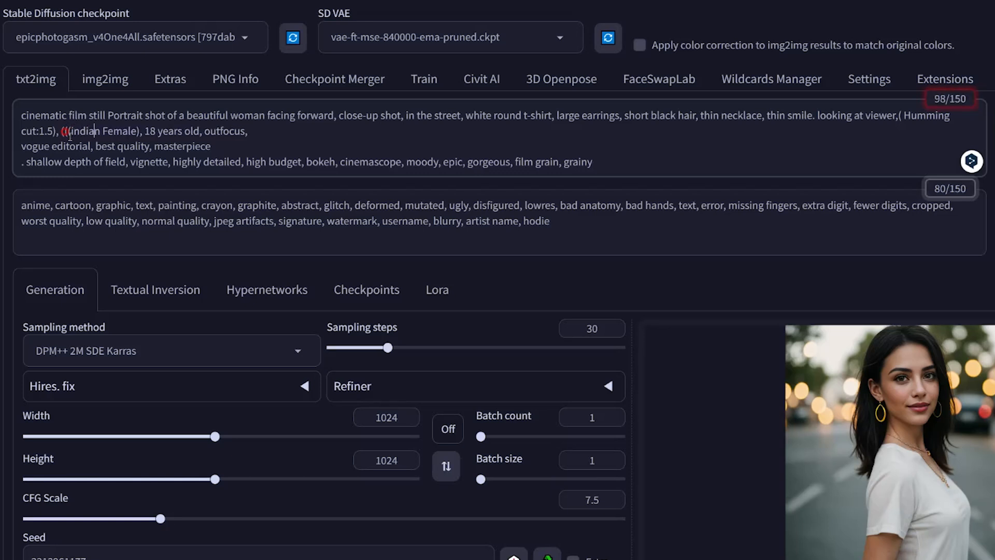
key("Right")
key("Right")
key("Right")
key("Right")
key("Right")
type(")")
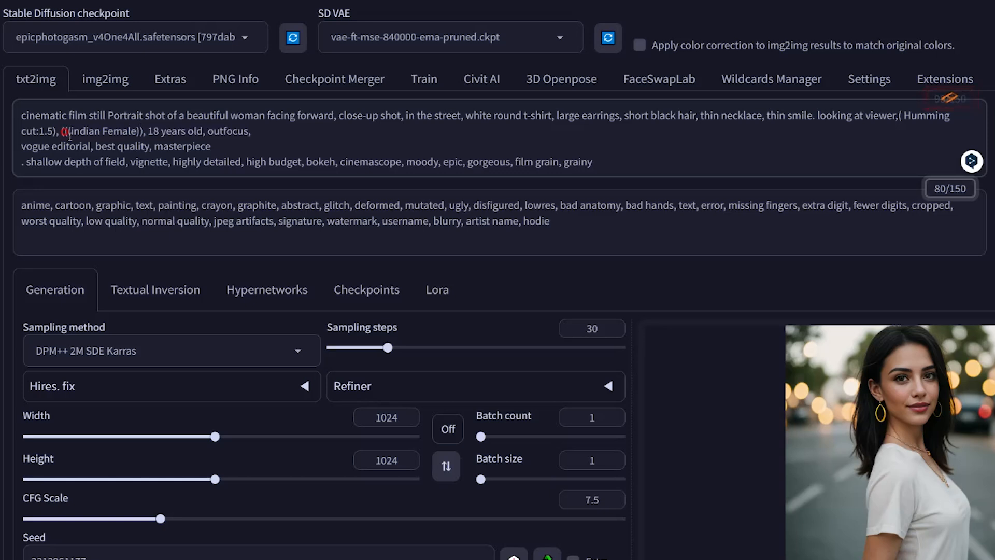
type(")")
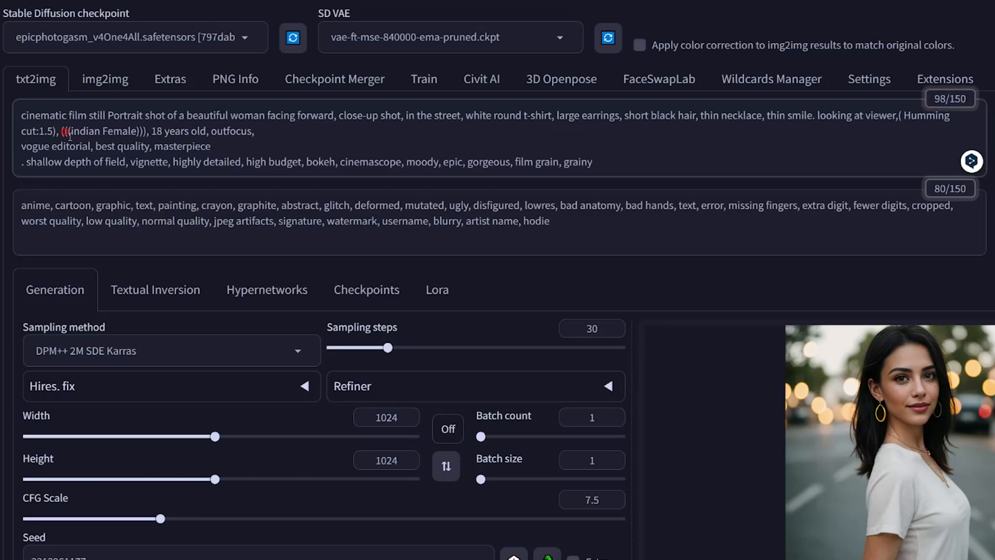
Insert "((Dark skin))" into the positive prompt between "(((indian Female)))," and "18 years old"
key("Right")
type("(")
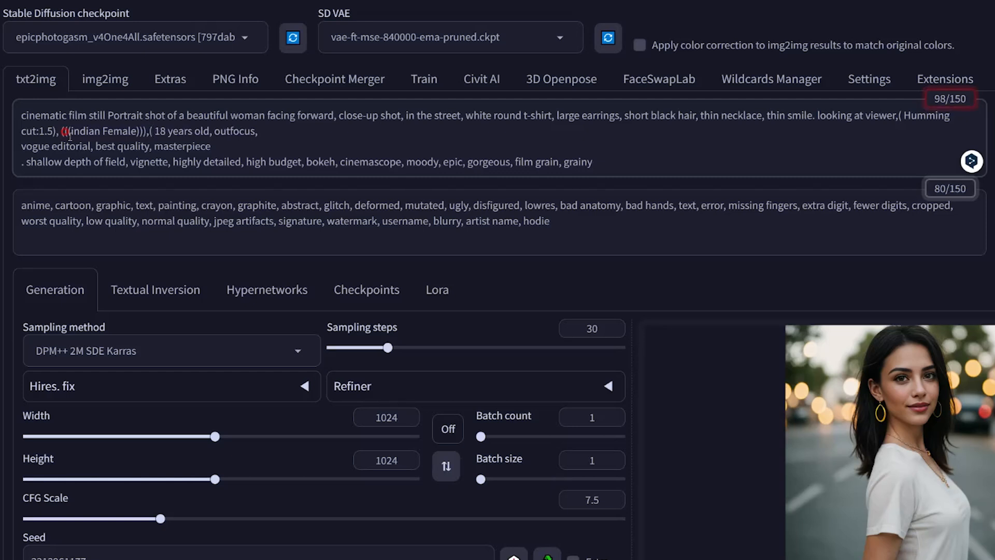
type("D")
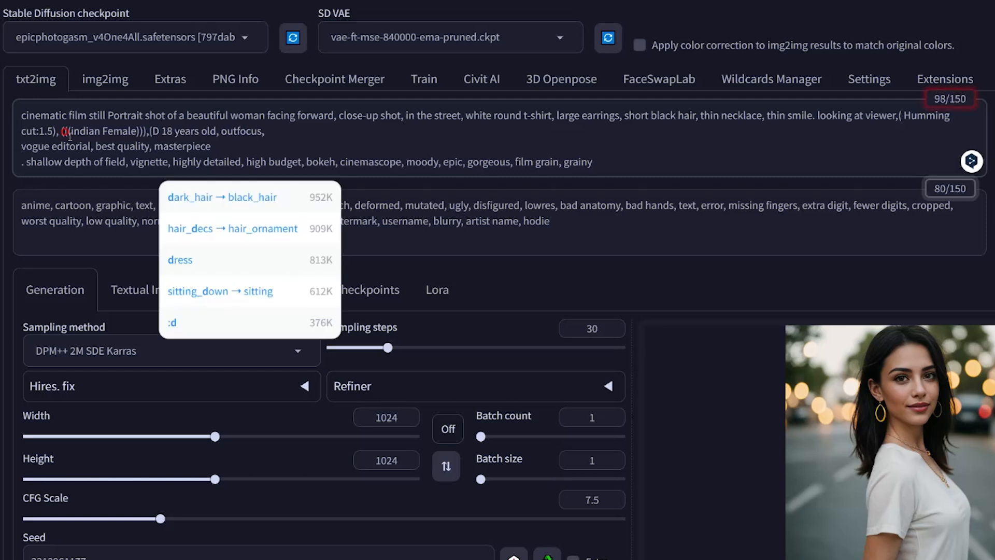
type("ark skin")
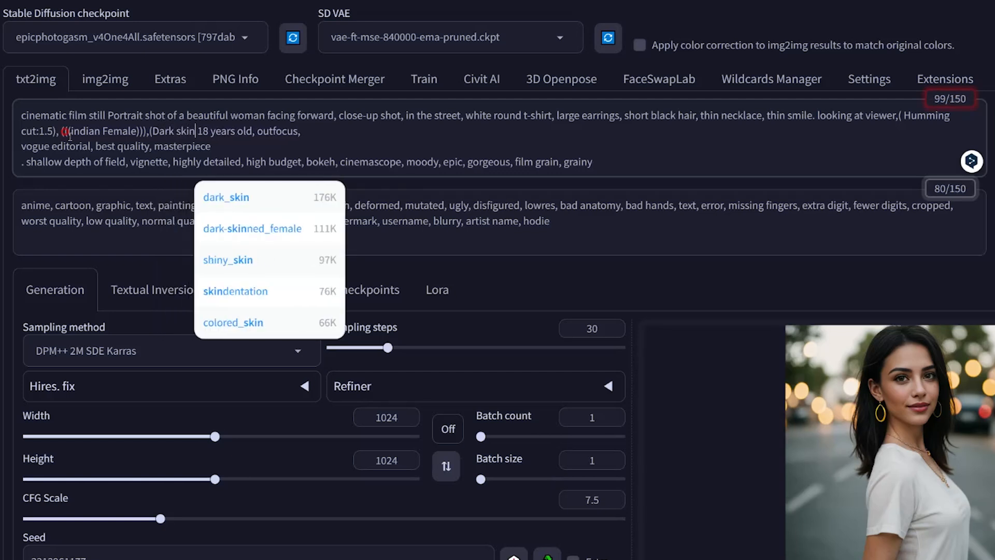
key("Escape")
type(")")
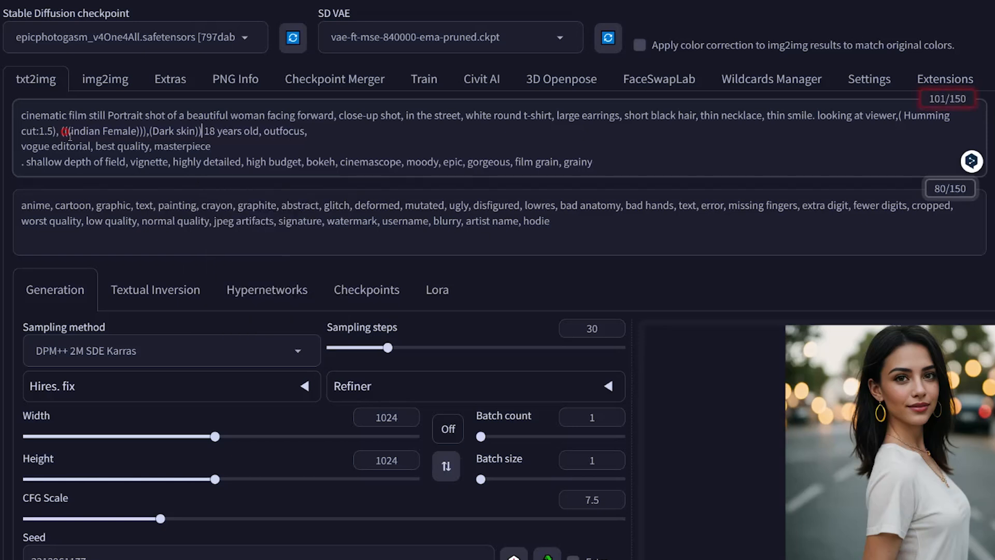
key("Left")
key("Left")
key("Left")
key("Left")
key("Left")
key("Left")
key("Left")
key("Left")
key("Left")
key("Left")
key("Left")
key("Left")
type("(")
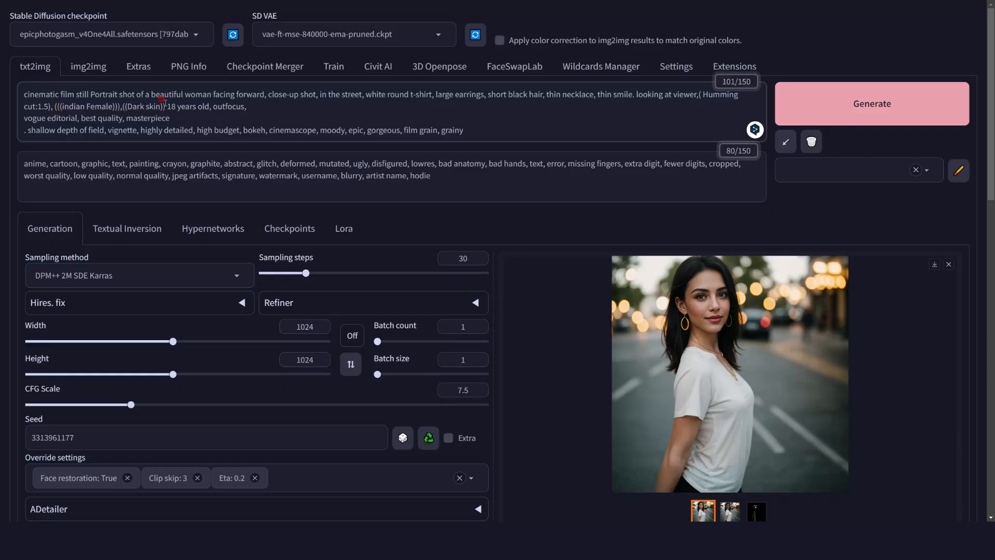
Extend the inpaint mask in ControlNet Unit 0 over the woman's neck, upper chest and bare arm
scroll(217, 137, "down", 9)
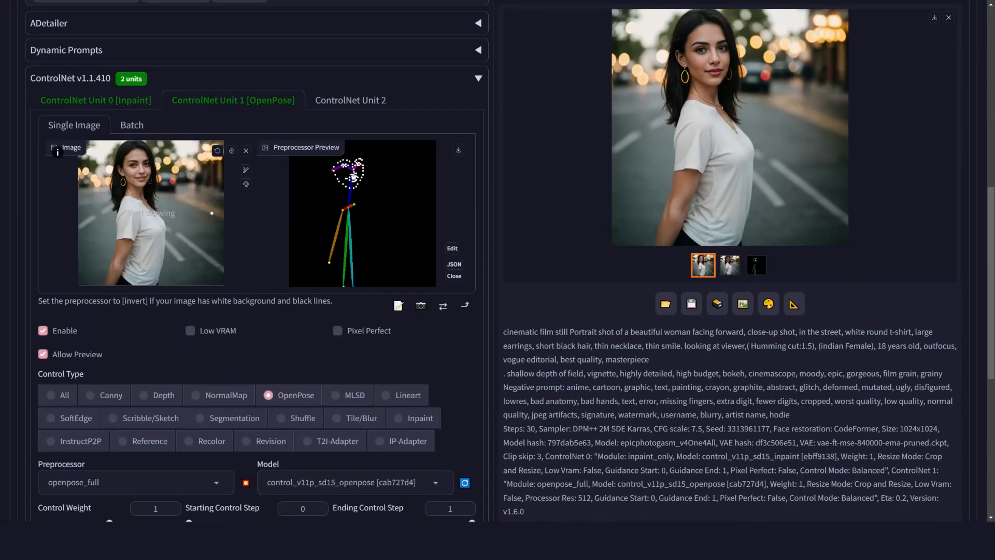
left_click(130, 101)
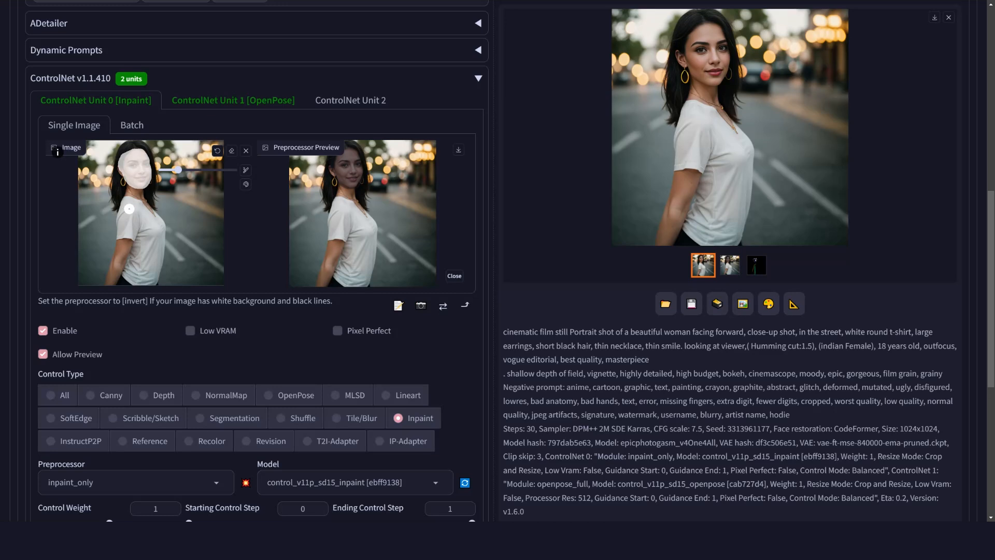
left_click_drag(129, 187, 150, 213)
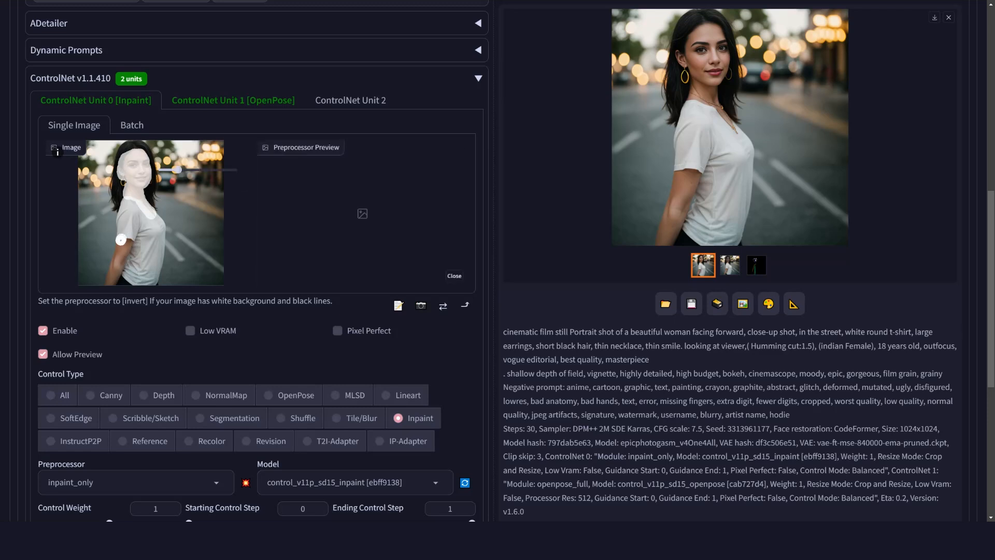
left_click_drag(121, 239, 110, 281)
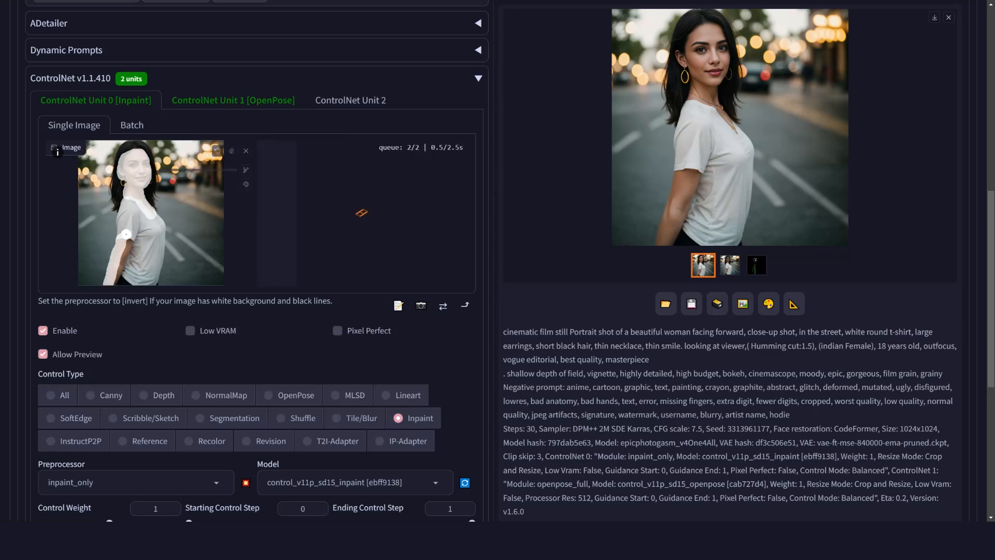
left_click_drag(123, 237, 112, 279)
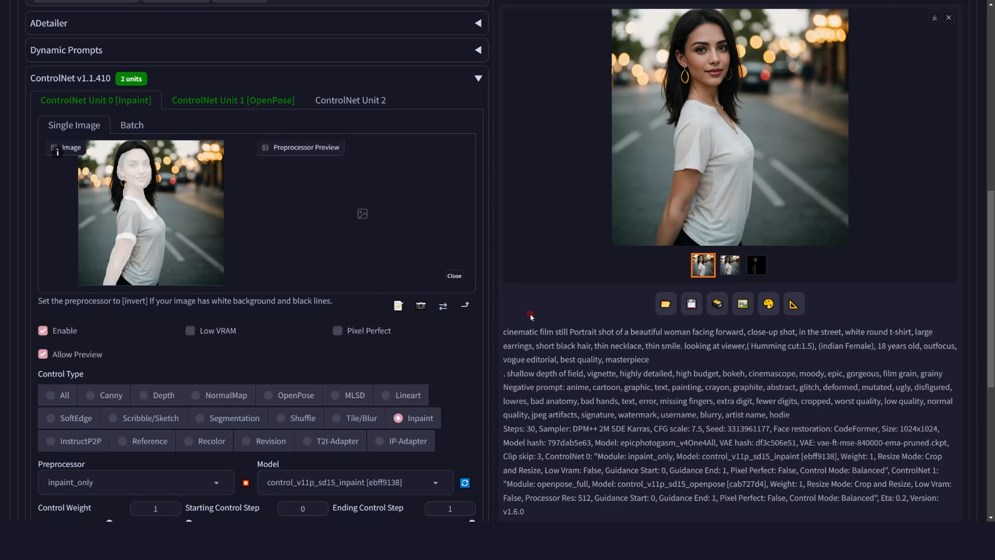
Generate the portrait with the enlarged inpaint mask and the dark skin prompt, and view the result at full size
scroll(531, 315, "up", 10)
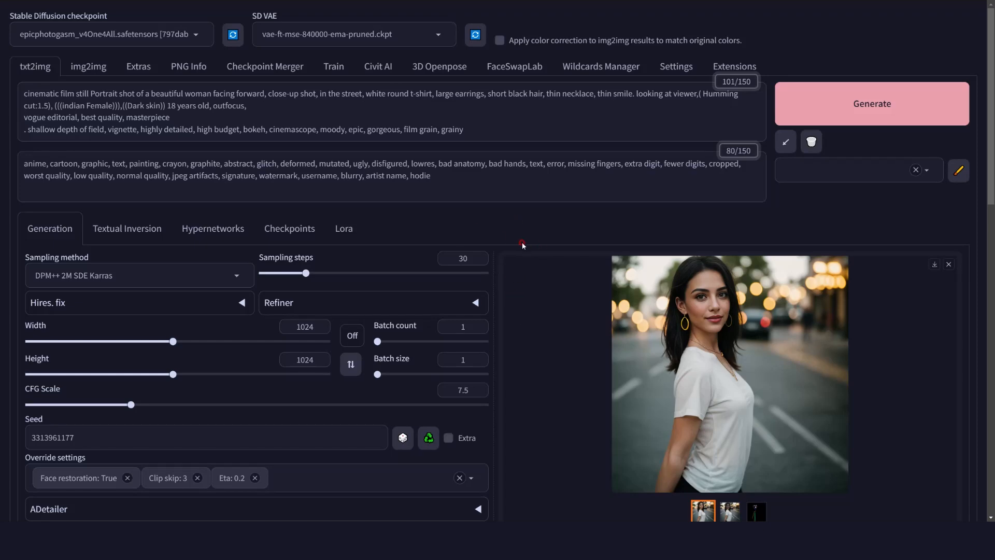
scroll(500, 243, "down", 5)
scroll(489, 279, "up", 5)
left_click(846, 108)
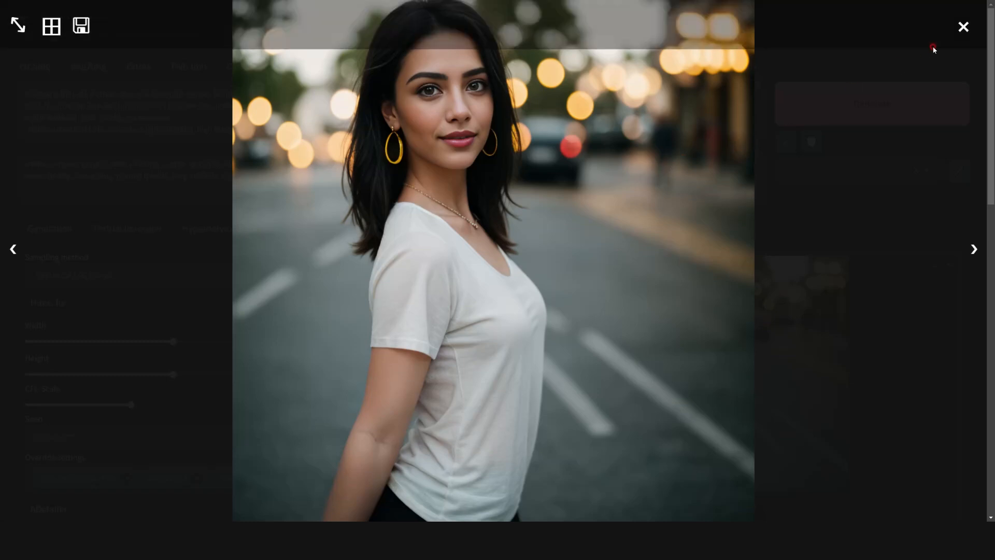
left_click(959, 27)
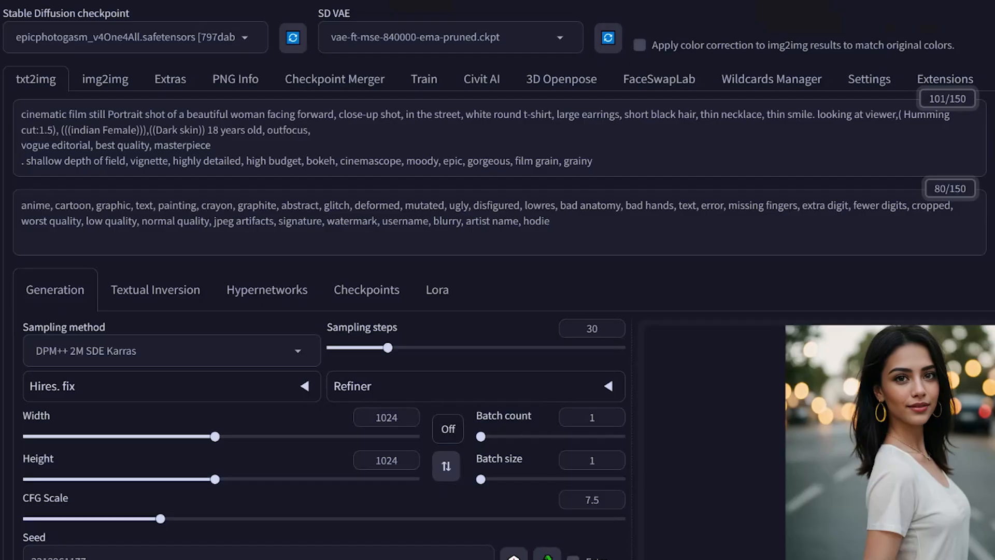
Raise the attention weight of "(((indian Female)))" in the positive prompt to 1.6
left_click(122, 105)
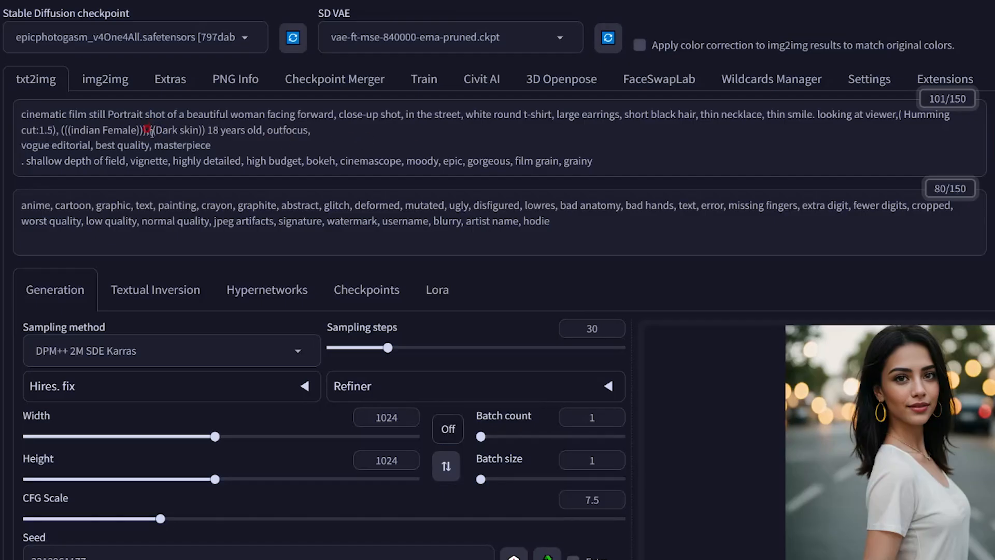
left_click_drag(147, 130, 57, 130)
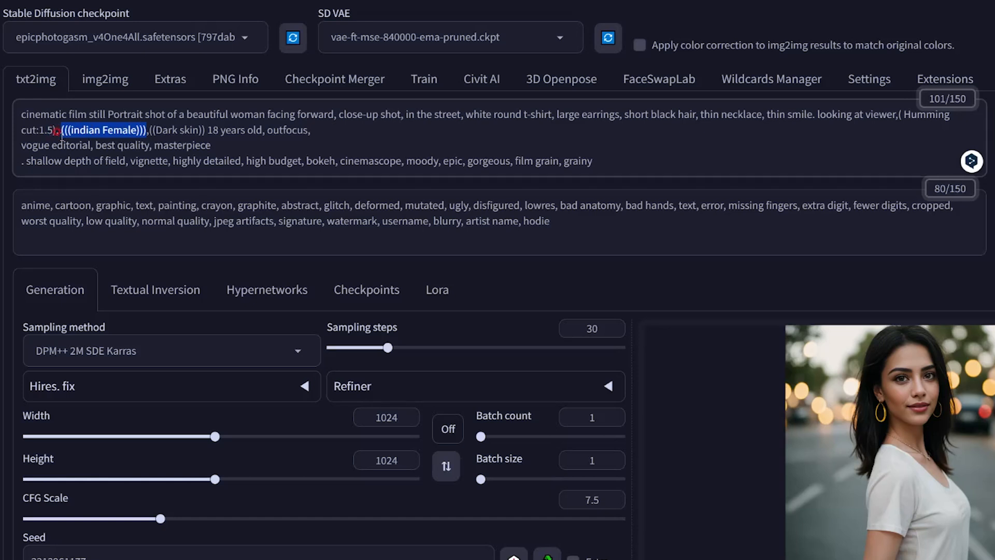
key("ctrl+shift+Up")
key("ctrl+shift+Up")
key("ctrl+shift+Up")
key("ctrl+shift+Up")
key("ctrl+shift+Up")
key("ctrl+shift+Up")
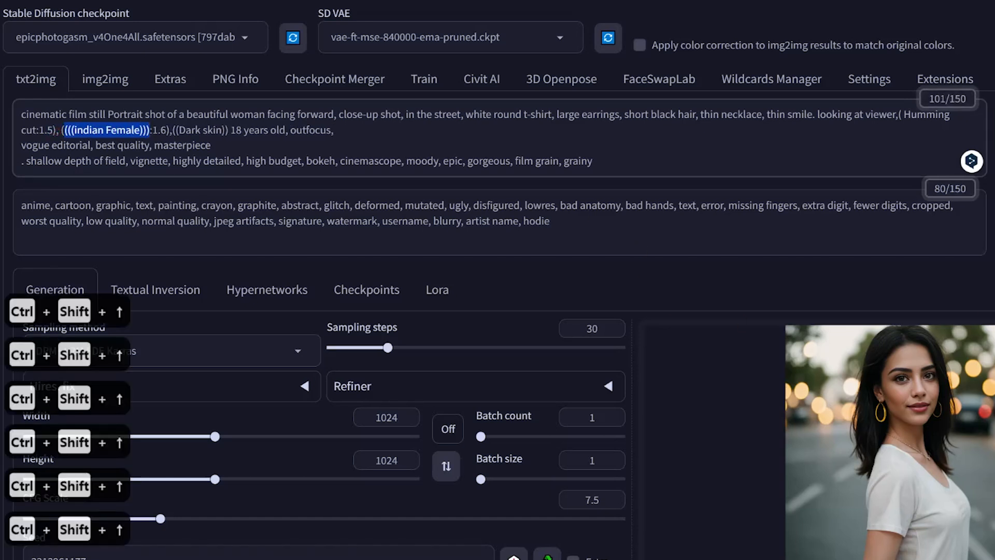
Generate the portrait with the 1.6-weighted Indian female prompt, view the result at full size and close the view
left_click(994, 124)
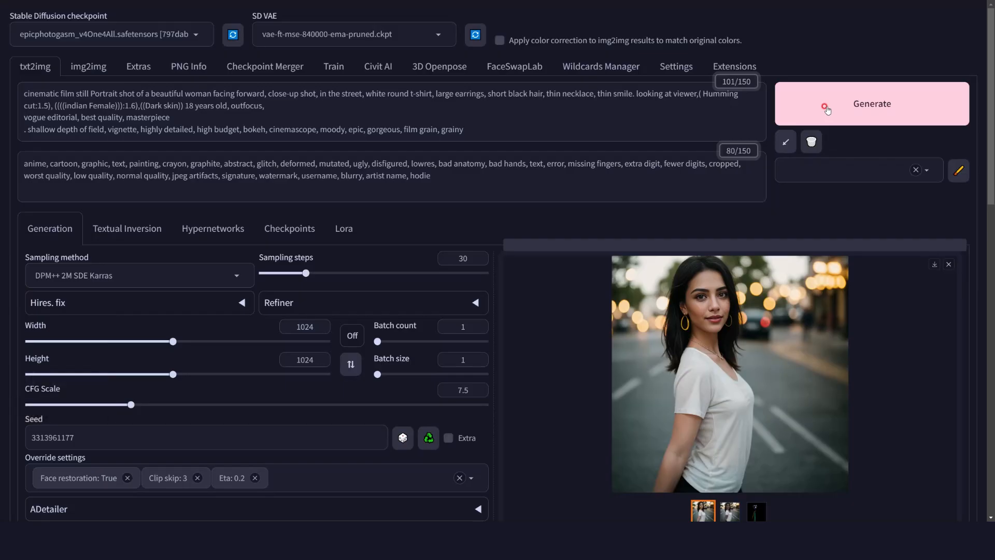
left_click(826, 108)
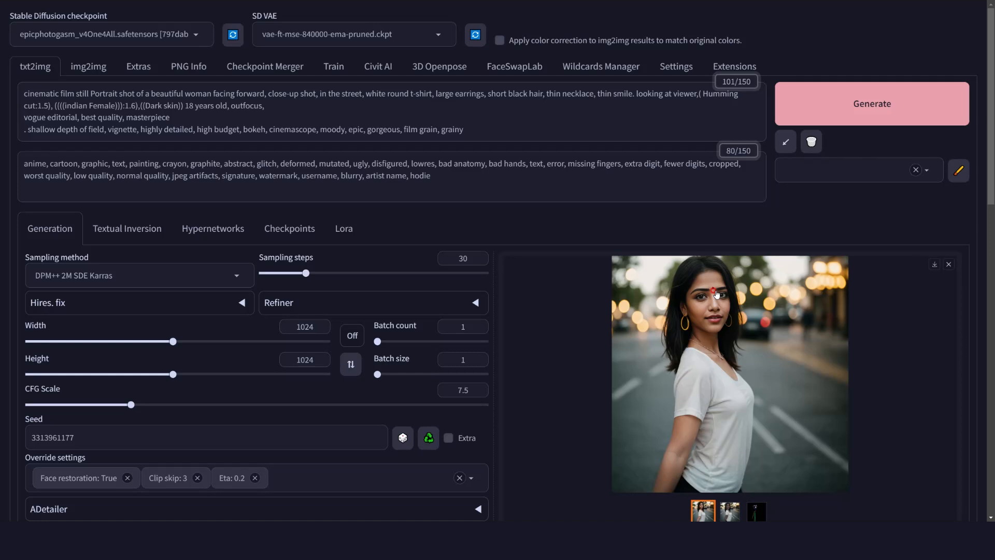
left_click(70, 178)
left_click(742, 299)
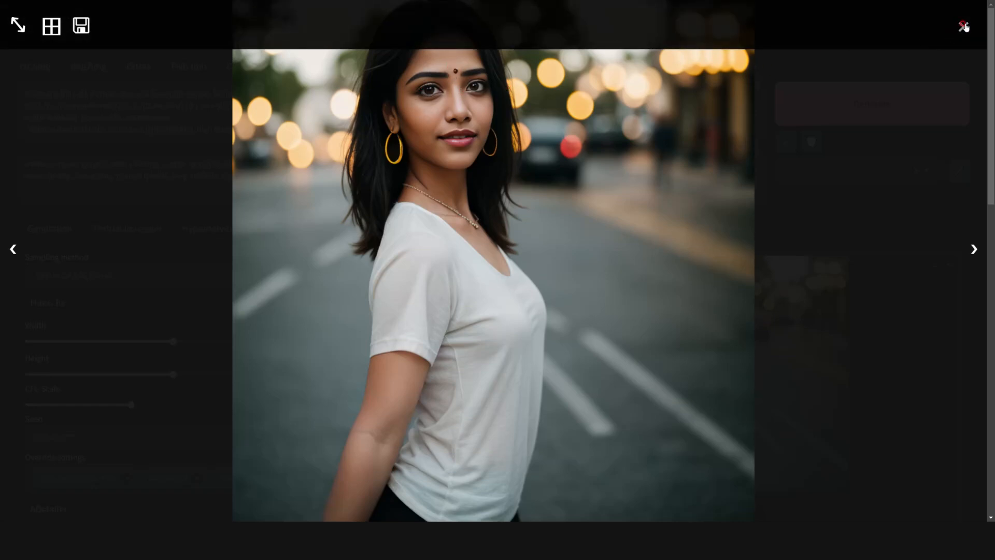
left_click(964, 26)
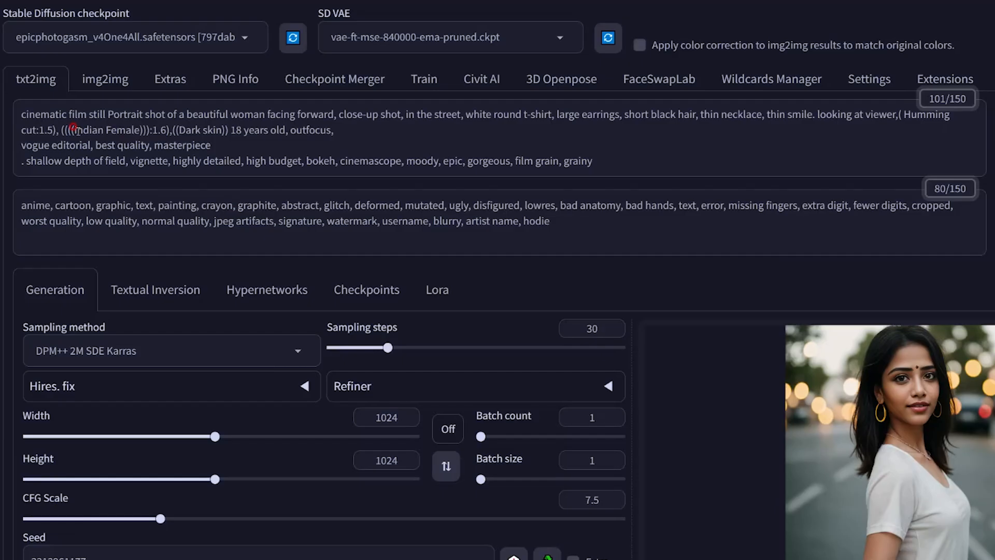
Change the word before "Female" in the weighted term of the positive prompt to "Black"
left_click_drag(64, 130, 150, 130)
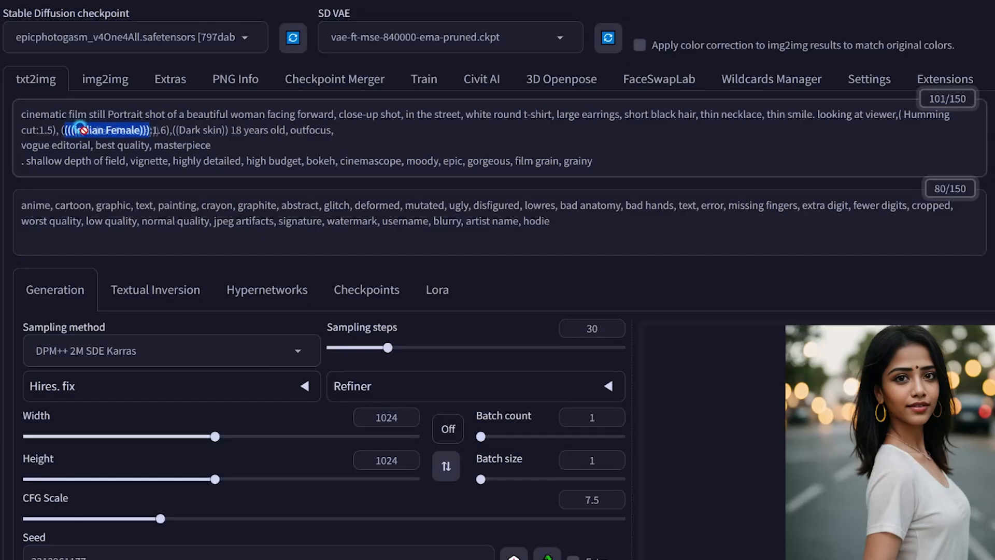
left_click(103, 130)
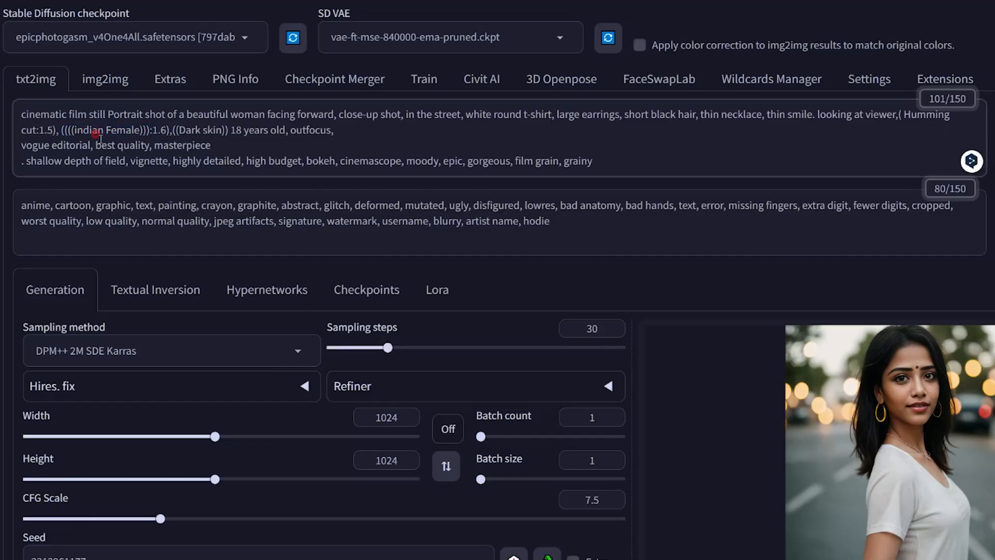
key("BackSpace")
key("BackSpace")
key("BackSpace")
key("BackSpace")
key("BackSpace")
key("BackSpace")
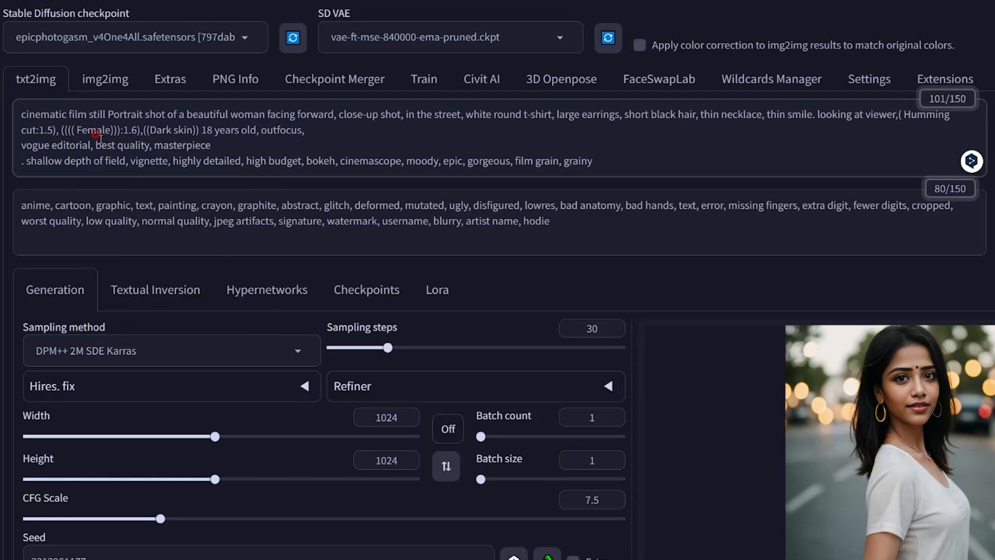
type("Bla")
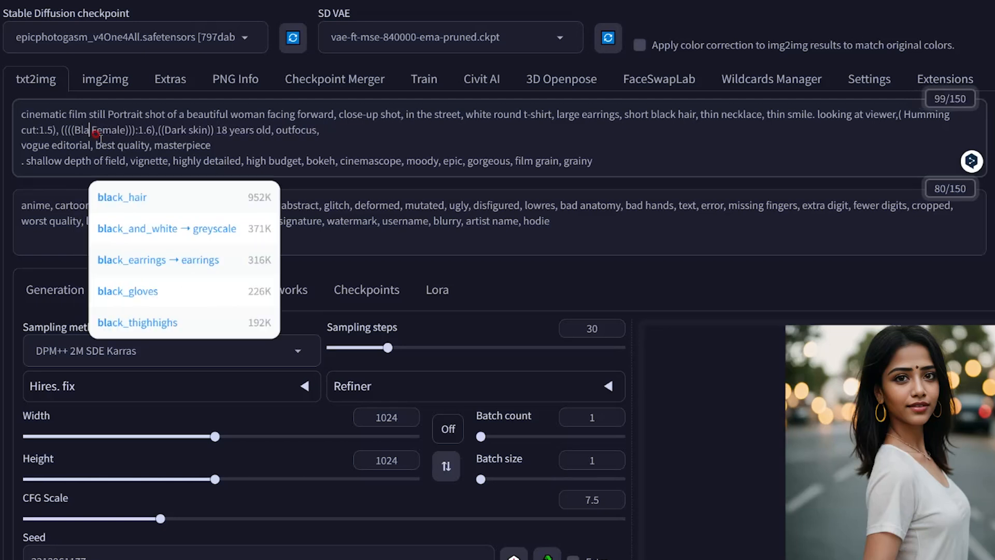
type("ck")
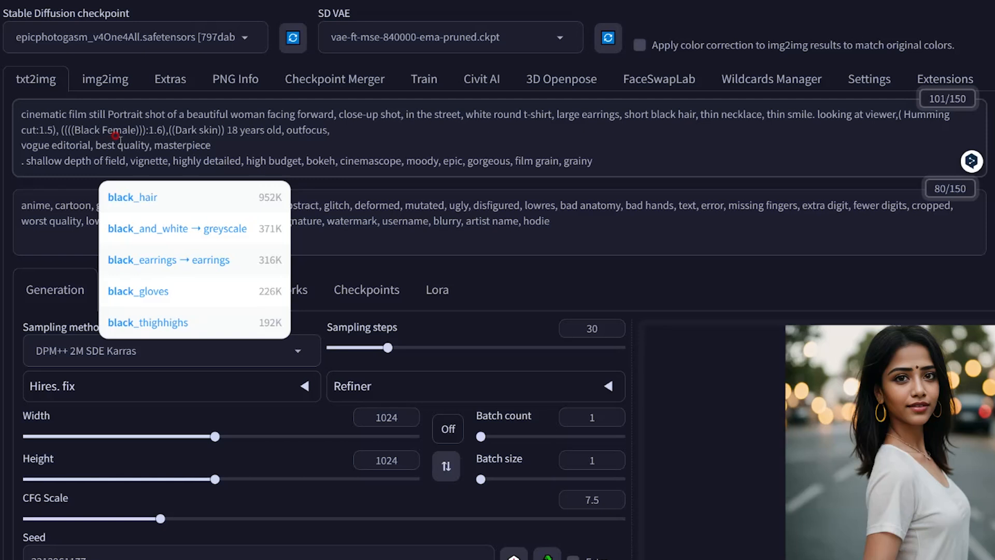
Change the skin descriptor in the positive prompt to "((black skin))"
left_click(254, 138)
left_click_drag(198, 129, 175, 130)
type("blac")
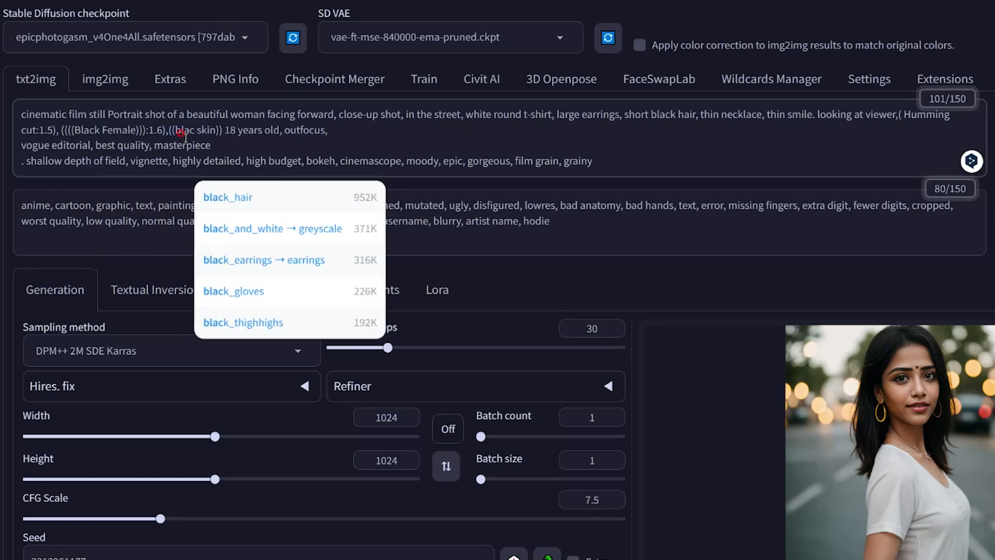
type("k")
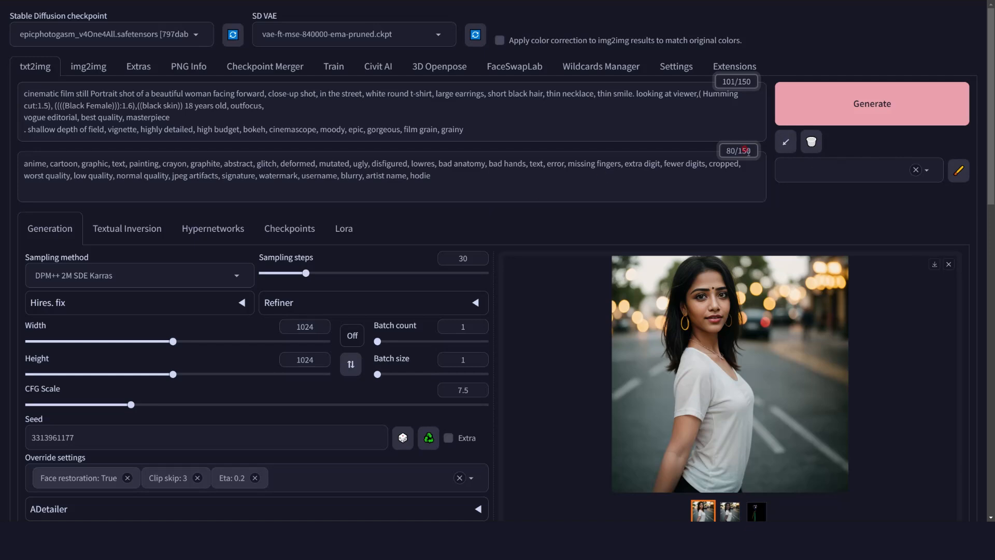
Generate the portrait with the "Black Female" and "black skin" prompt, then view the result at full size and close it
left_click(824, 108)
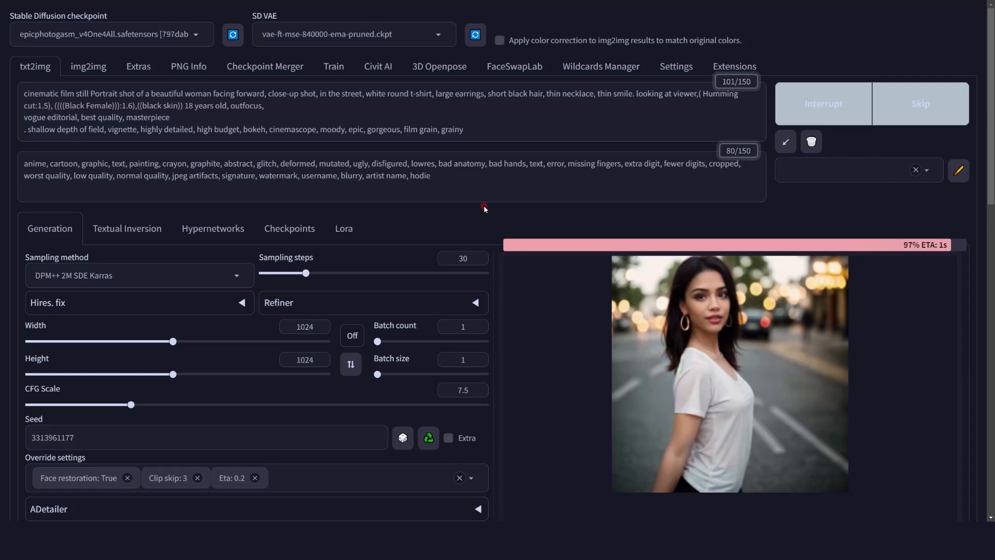
left_click(753, 354)
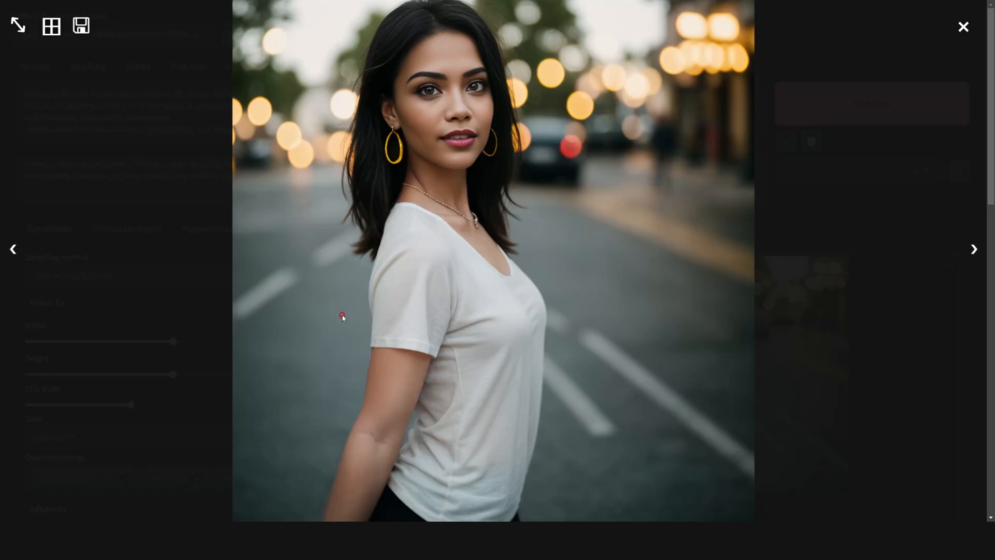
left_click(789, 157)
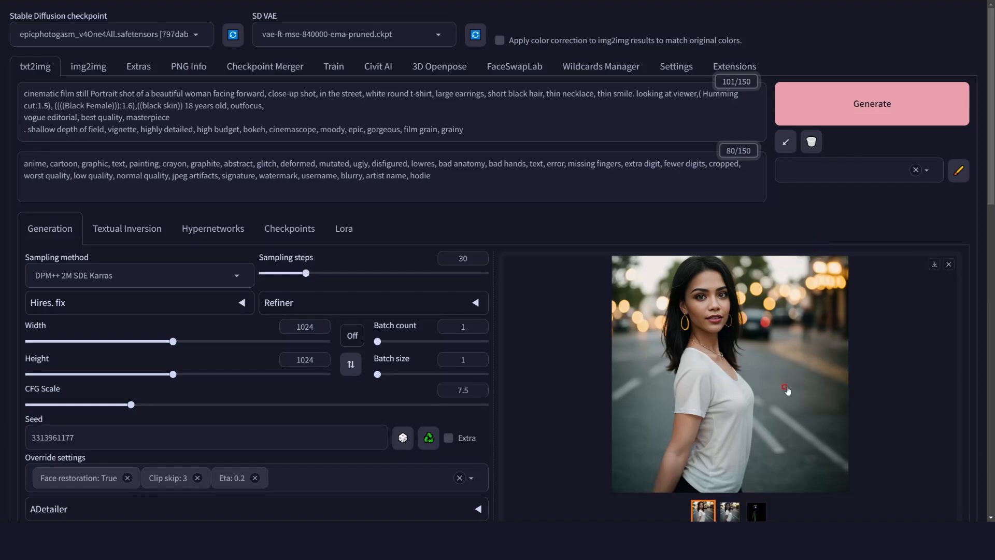
Change the positive prompt's weighted term to "japan Female" and the skin descriptor to "((bright skin))"
double_click(77, 106)
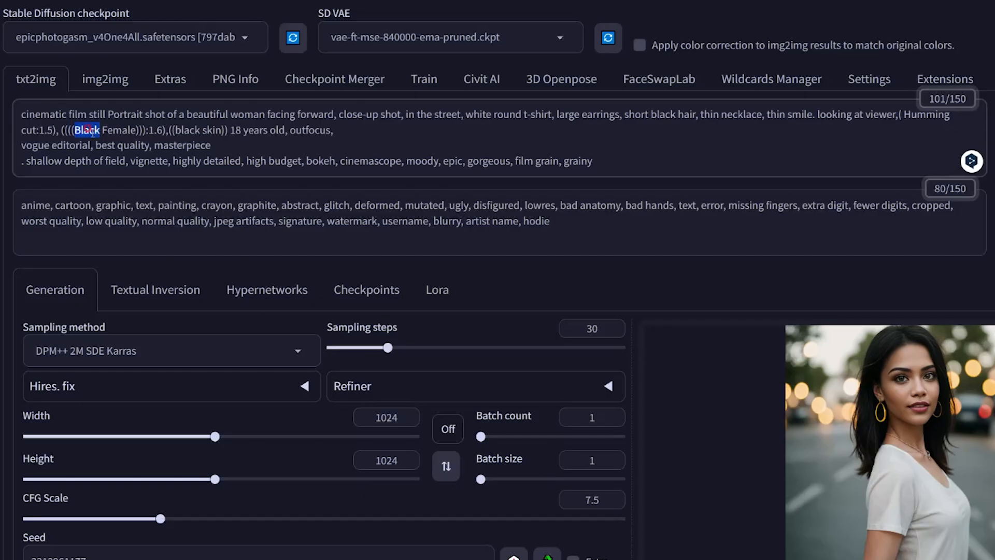
type("japan")
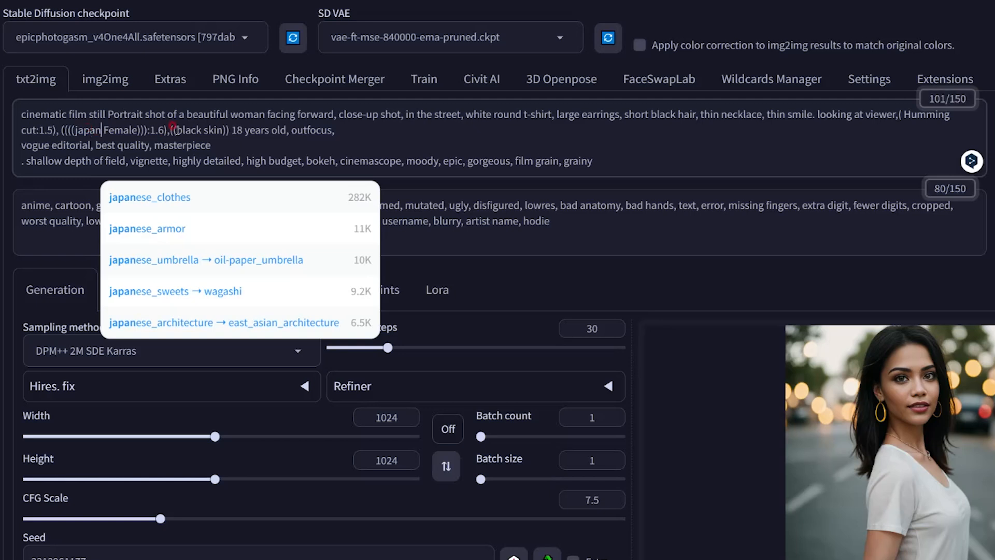
left_click(181, 128)
left_click_drag(180, 129, 200, 129)
type("brig")
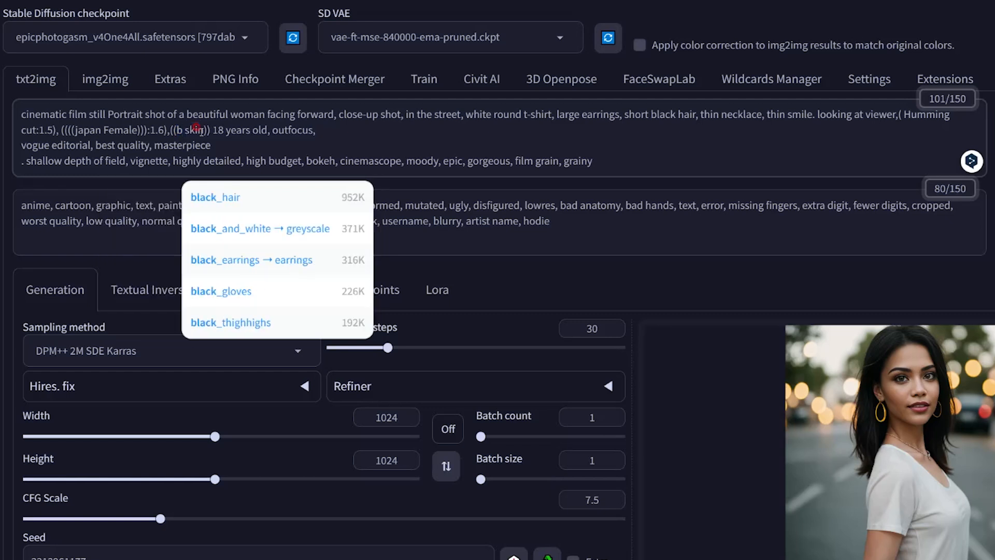
type("ht")
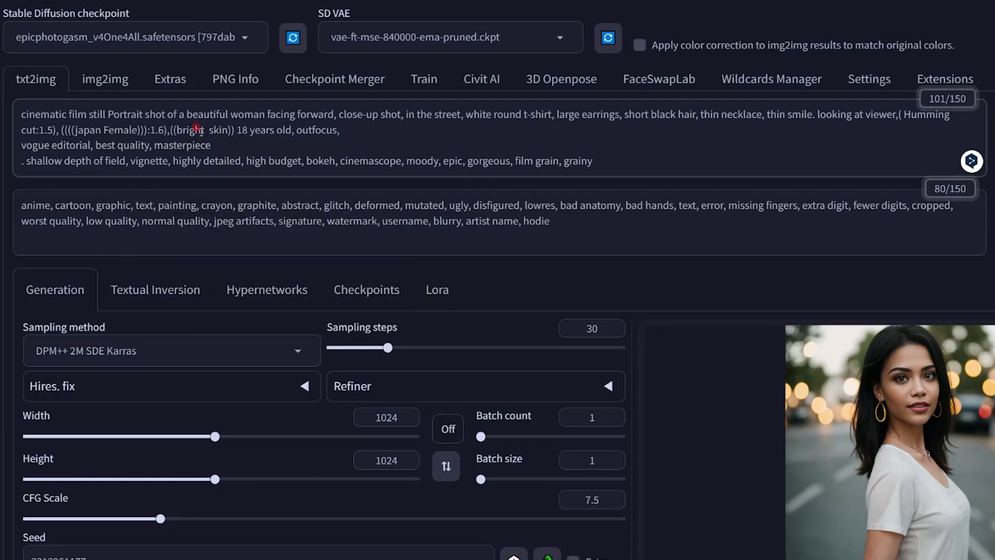
key("BackSpace")
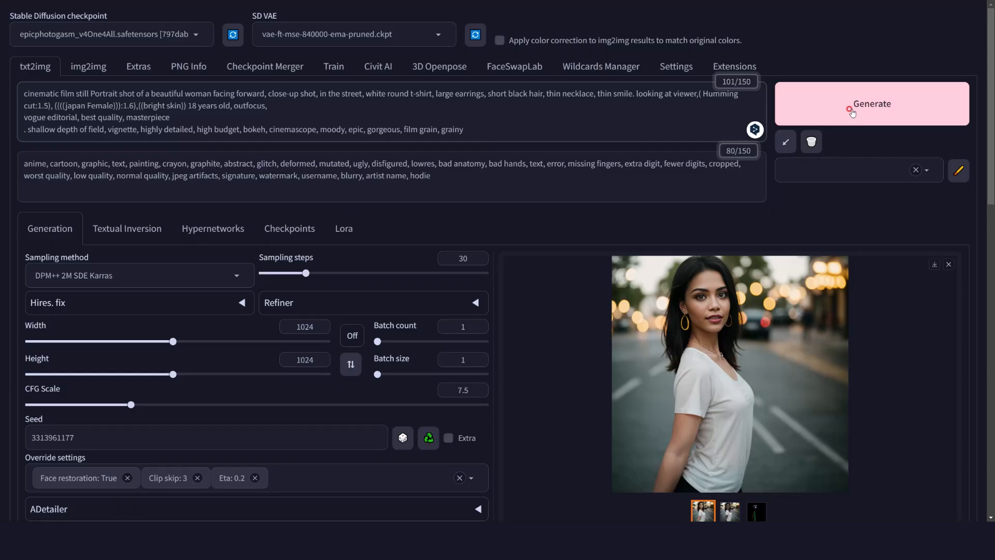
Generate the portrait with the "japan Female" and "bright skin" prompt, then view the result at full size and close it
left_click(852, 110)
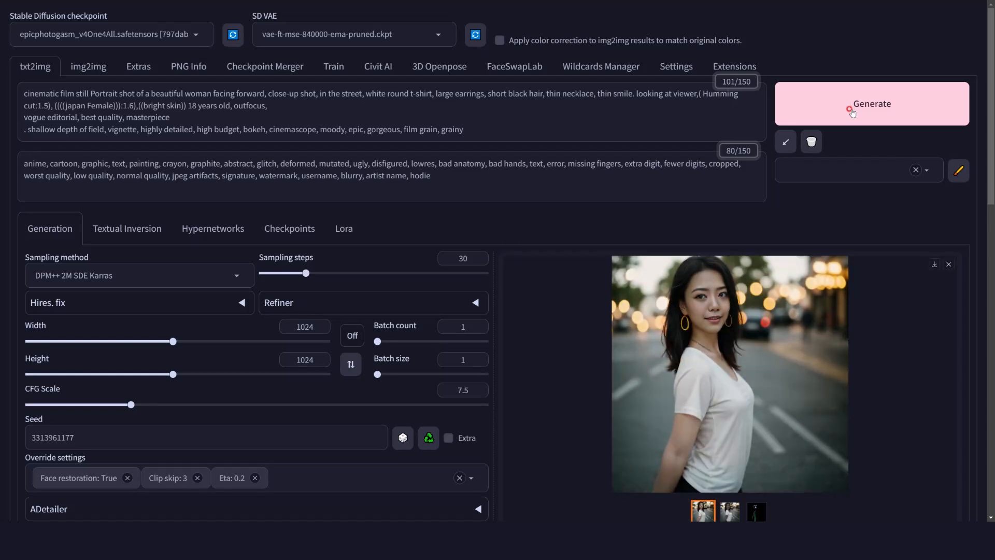
left_click(683, 348)
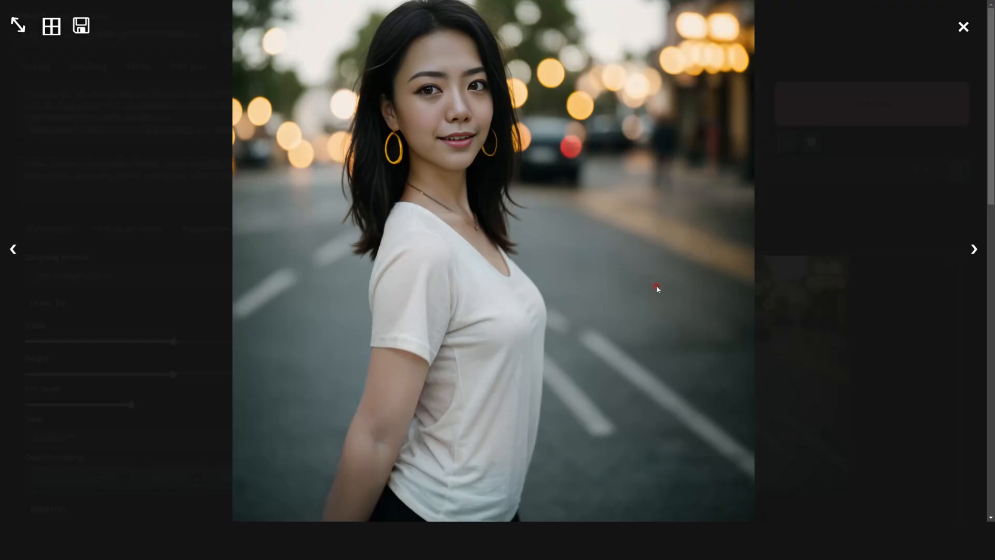
left_click(962, 26)
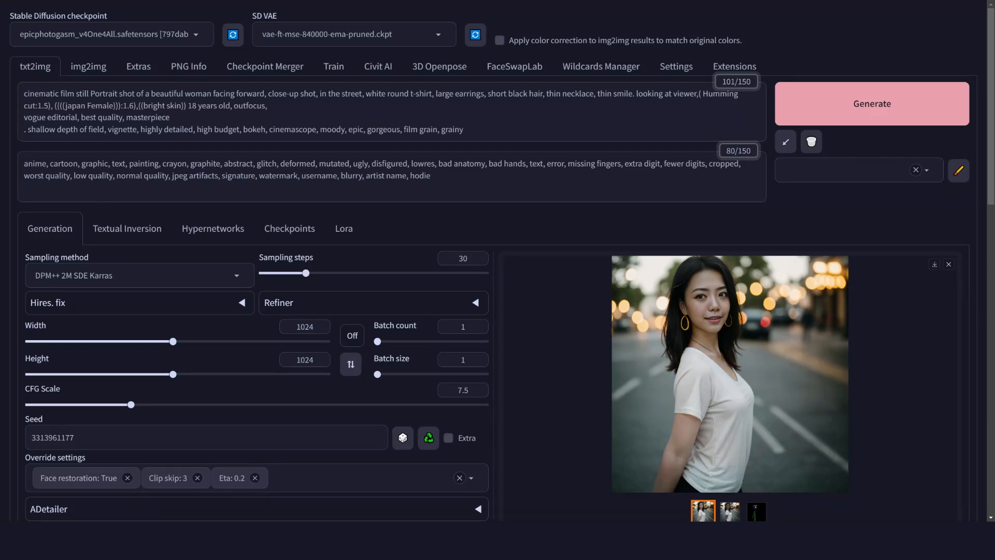
Paste the copied word "Hispanic" over the word before "Female" in the positive prompt, keeping "Female" in place
key("ctrl+c")
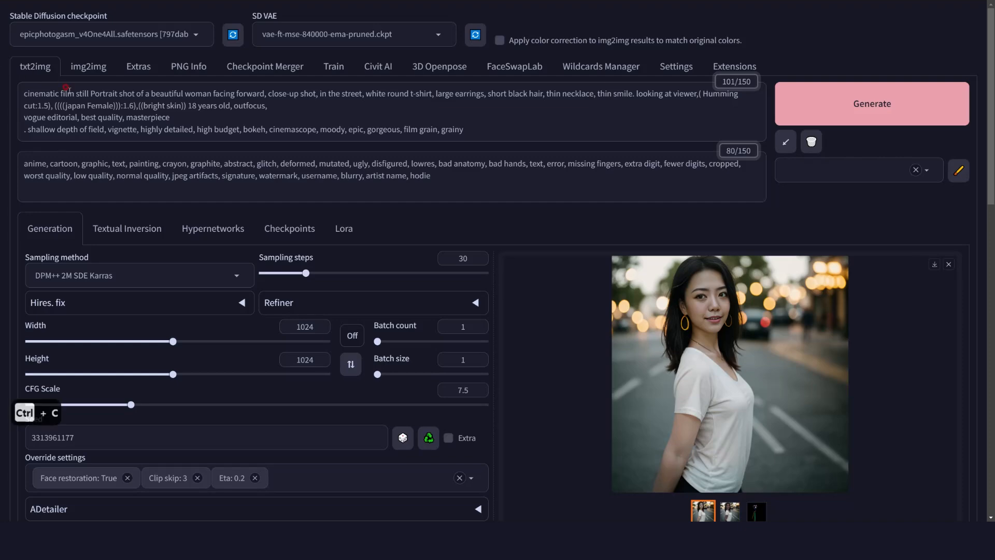
left_click_drag(65, 105, 113, 106)
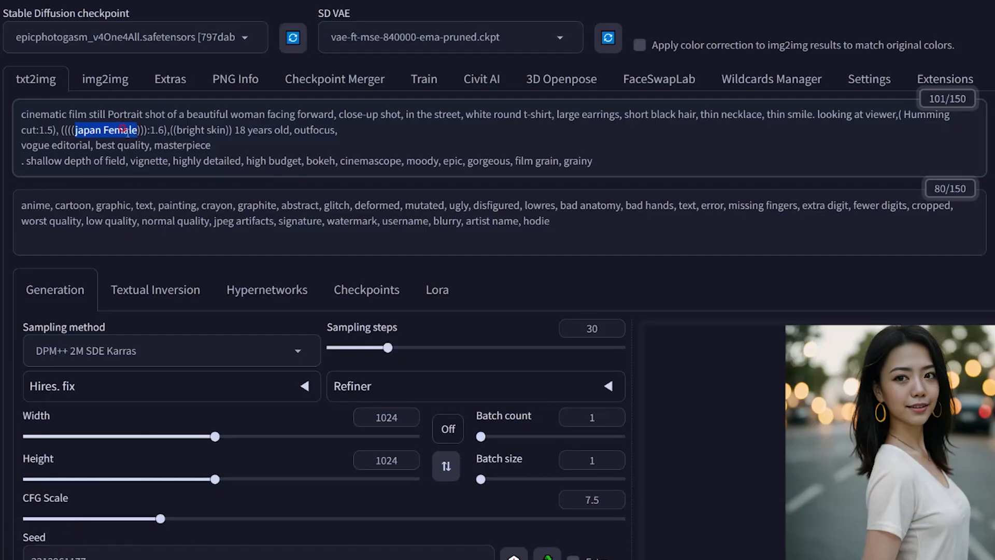
key("ctrl+v")
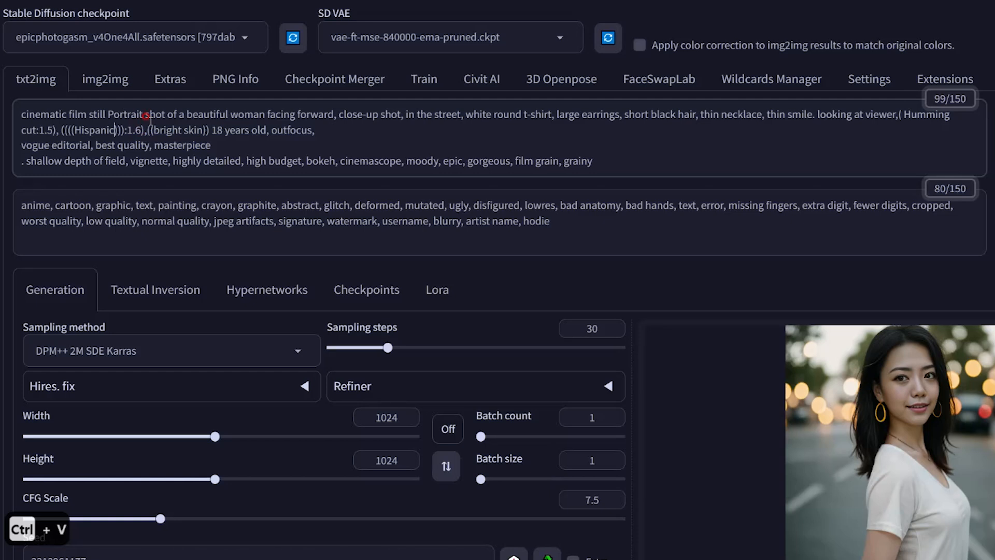
key("ctrl+z")
left_click_drag(79, 126, 72, 129)
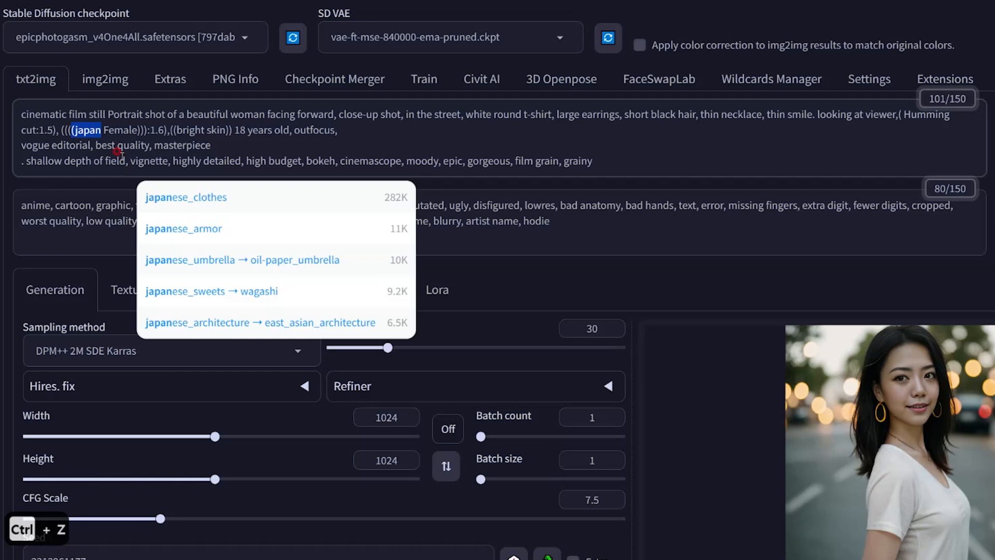
left_click_drag(74, 130, 99, 129)
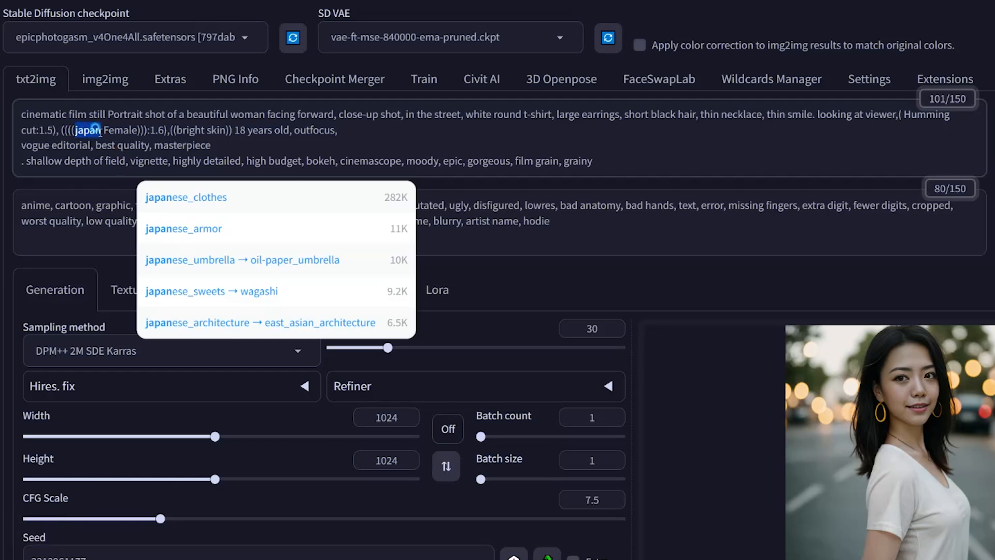
key("ctrl+v")
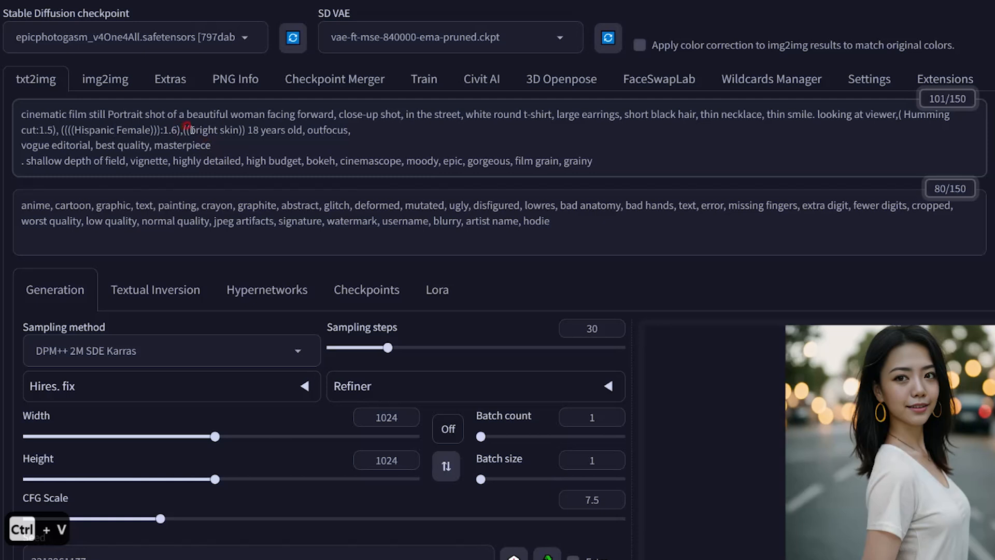
Remove "((bright skin))" from the positive prompt and generate the portrait
left_click_drag(190, 130, 217, 130)
left_click(192, 128)
left_click_drag(185, 130, 245, 129)
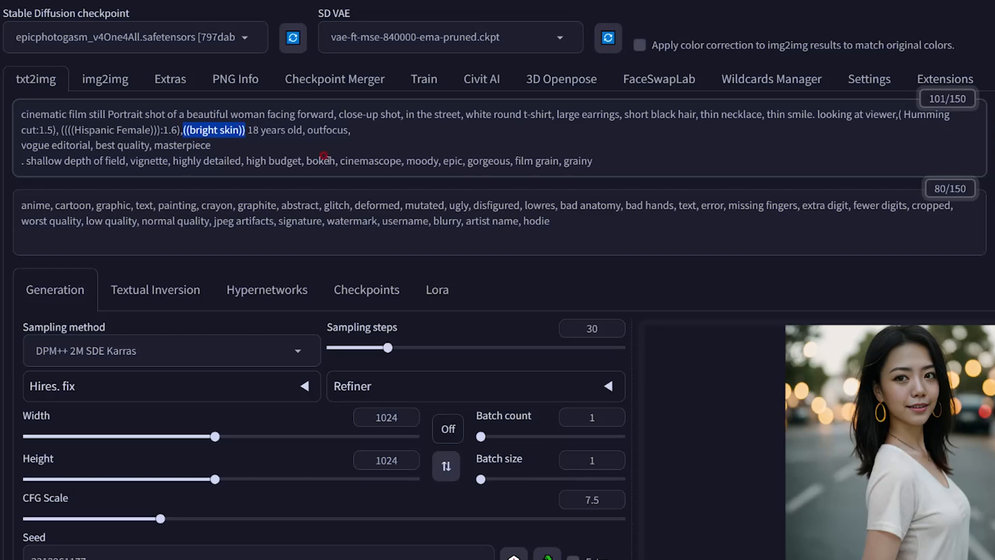
key("BackSpace")
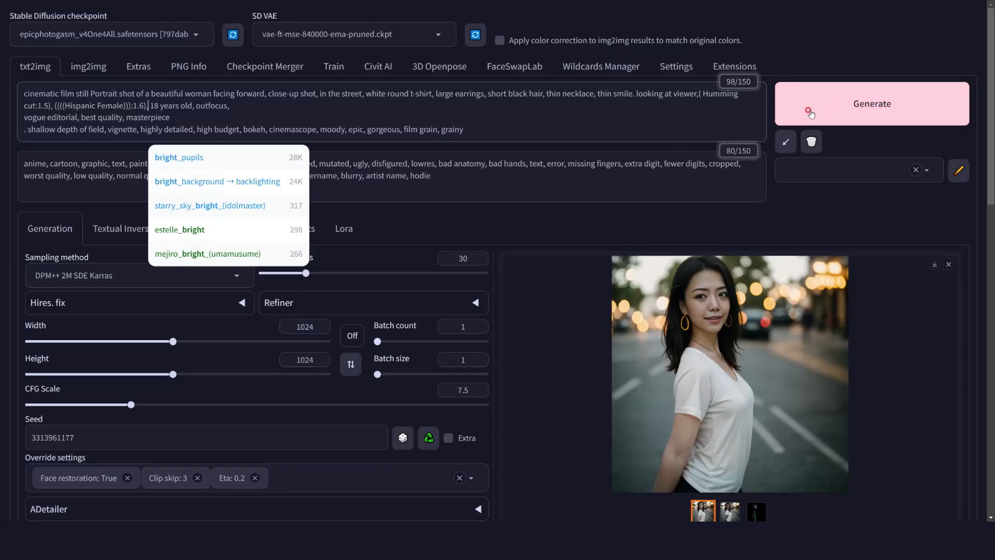
left_click(810, 112)
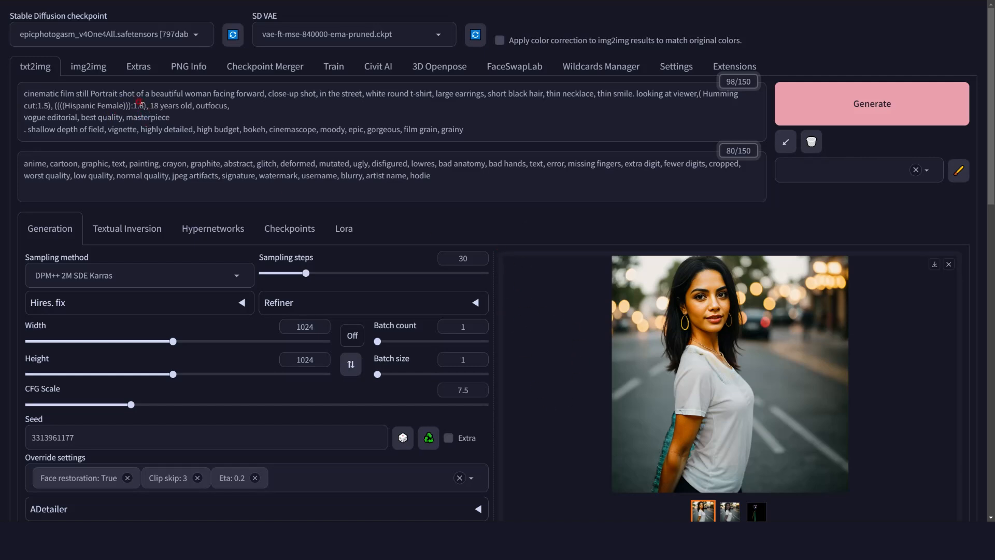
Delete the ":1.6)" weight after "Hispanic Female" in the positive prompt and generate the portrait again
left_click_drag(146, 106, 132, 108)
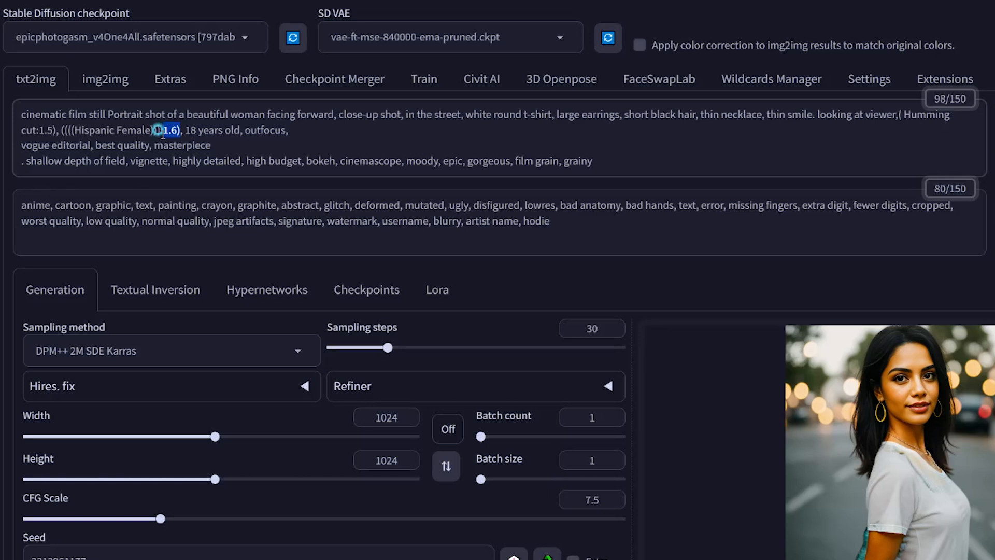
key("BackSpace")
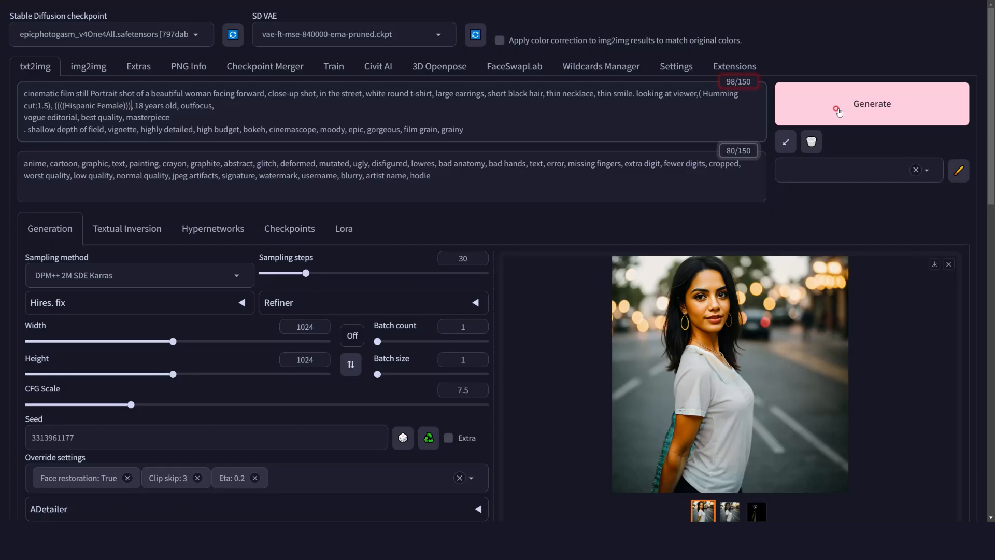
left_click(837, 110)
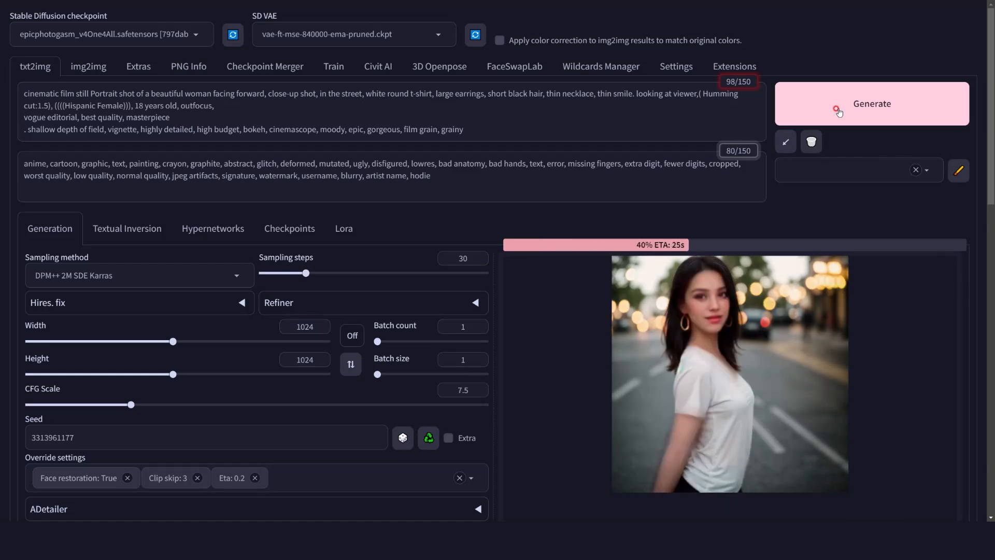
left_click(838, 110)
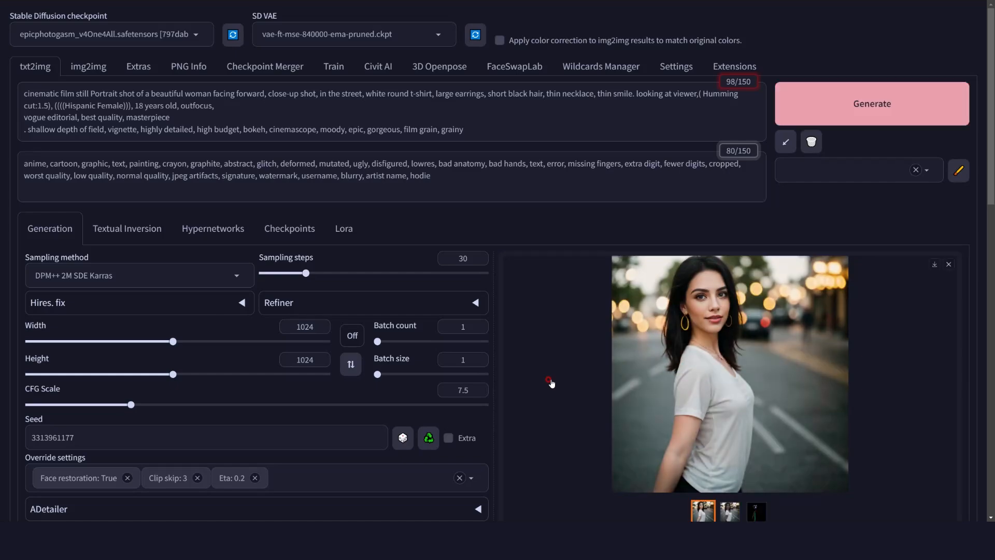
View the generated "Hispanic Female" portrait at full size and close the preview
left_click(552, 383)
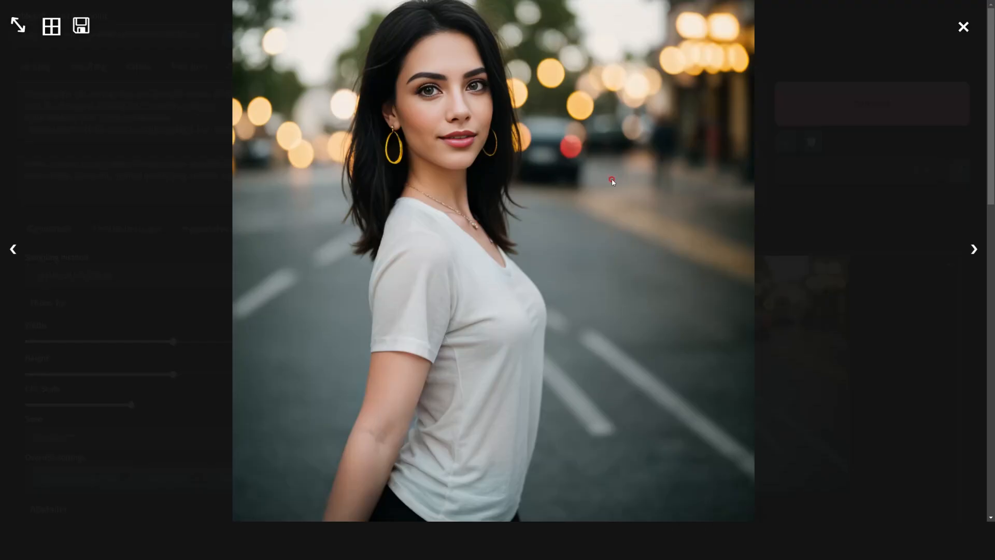
left_click(960, 29)
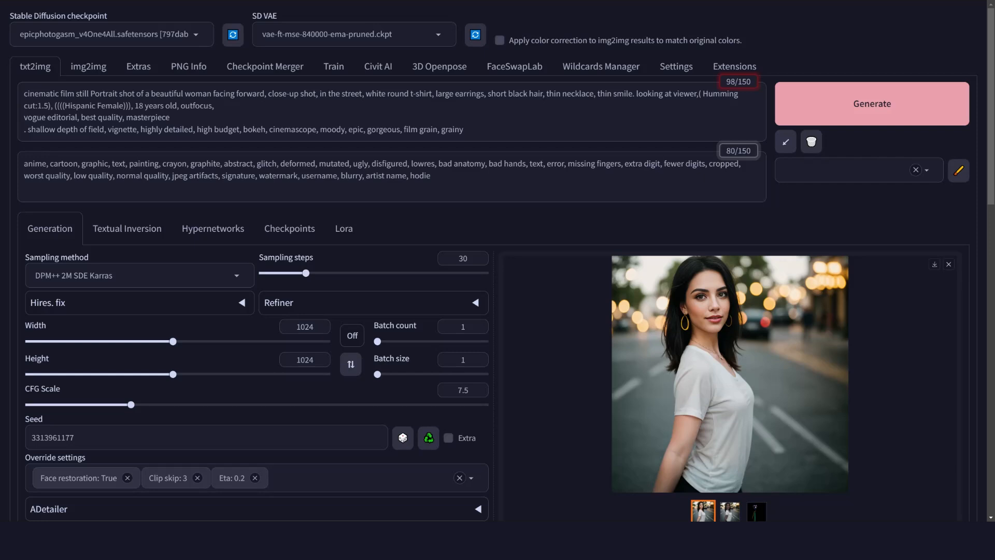
Paste the copied word "Berber" over "Hispanic" in the positive prompt
key("ctrl+c")
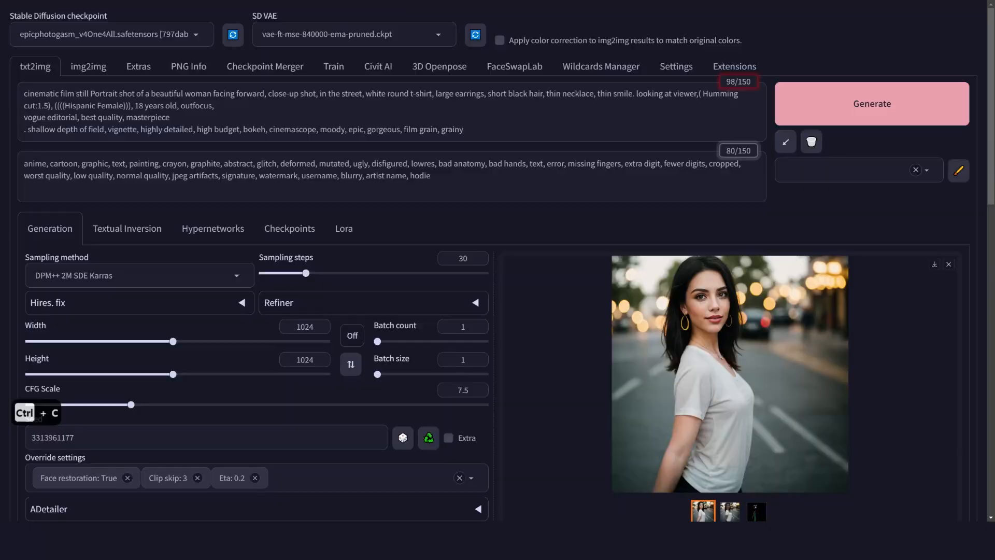
left_click_drag(72, 129, 117, 129)
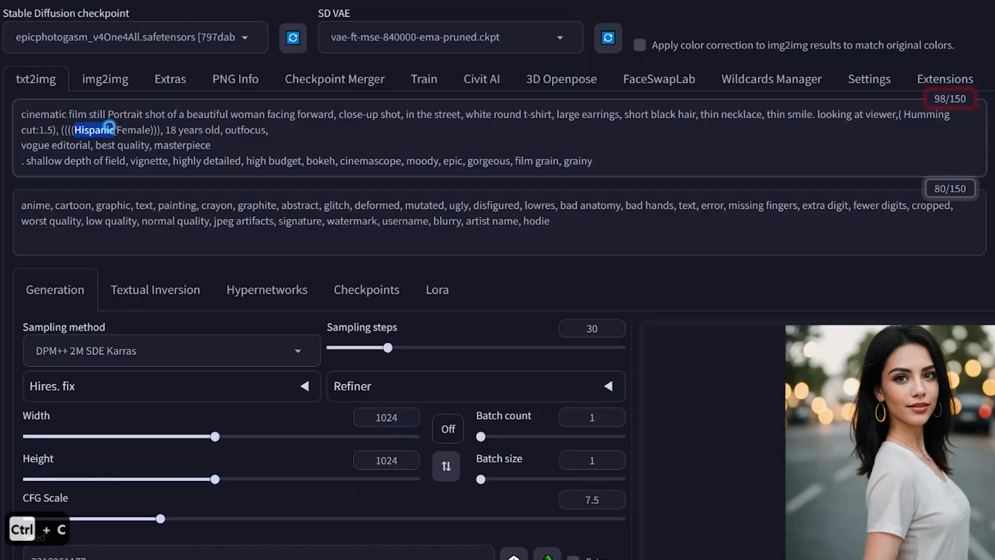
key("ctrl+v")
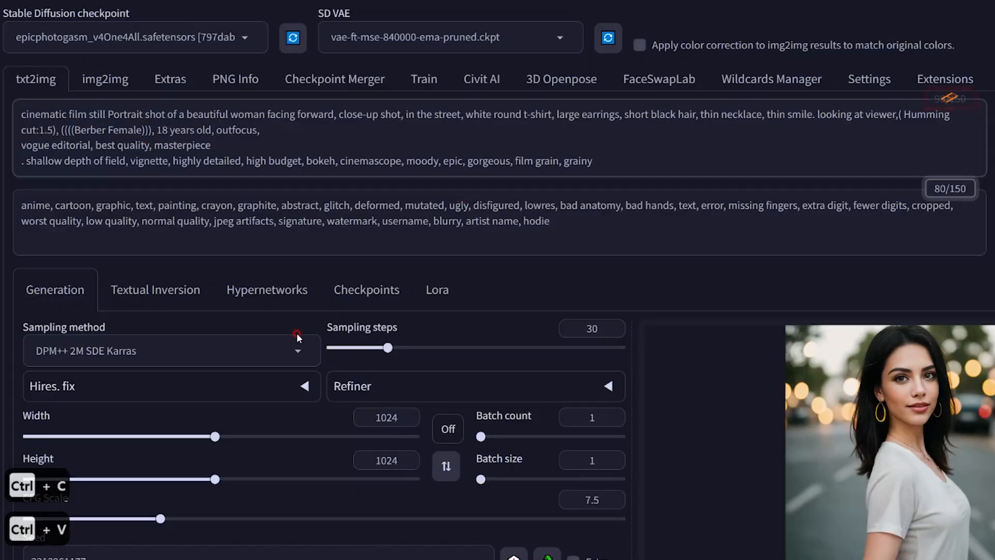
Remove the extra opening parenthesis before "Berber Female" so the prompt reads "(((Berber Female)))"
left_click(67, 127)
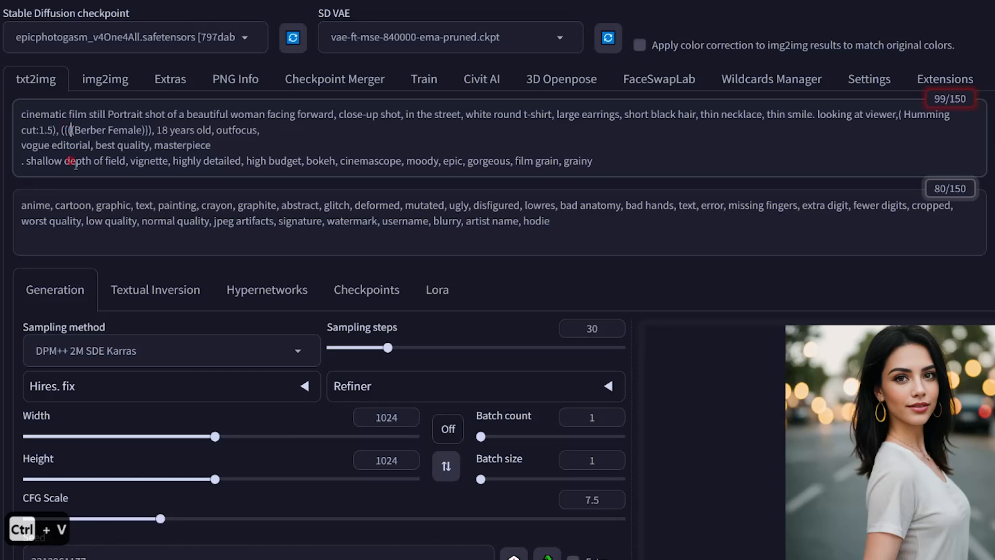
key("BackSpace")
key("Right")
key("Right")
key("Right")
key("Right")
key("Right")
key("Right")
key("Right")
key("Right")
key("Right")
key("Right")
key("Right")
key("Right")
key("Right")
key("Right")
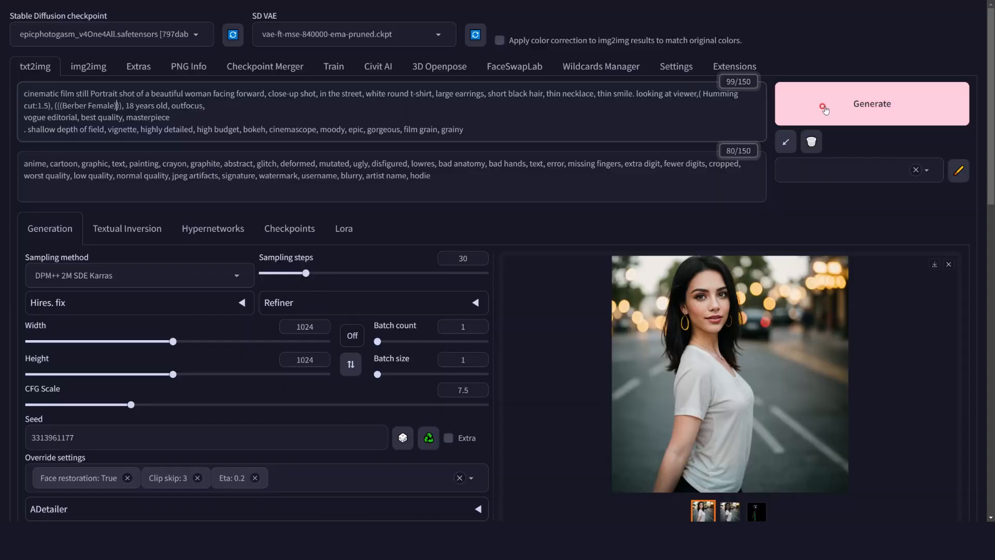
Generate the portrait with the "Berber Female" prompt, then view the result at full size and close it
left_click(823, 107)
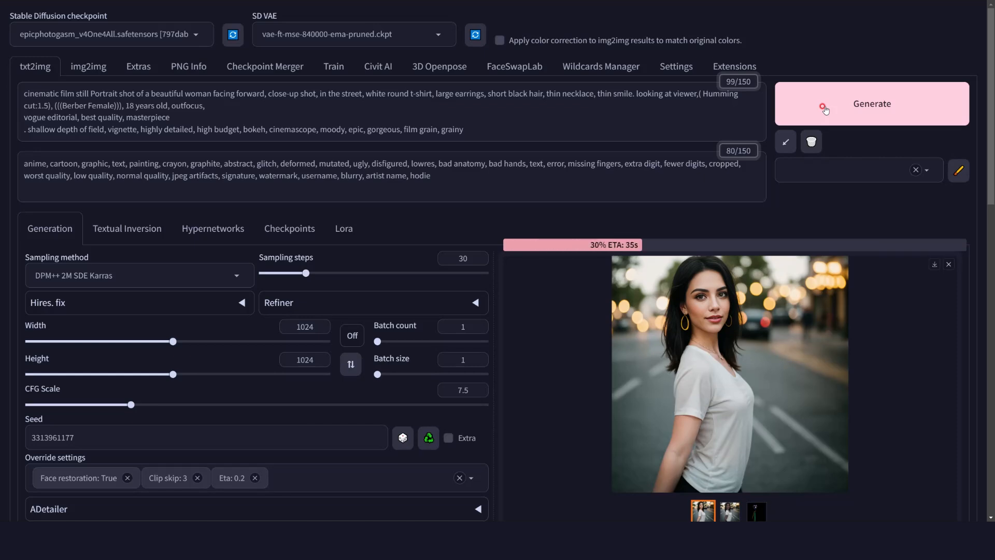
left_click(824, 109)
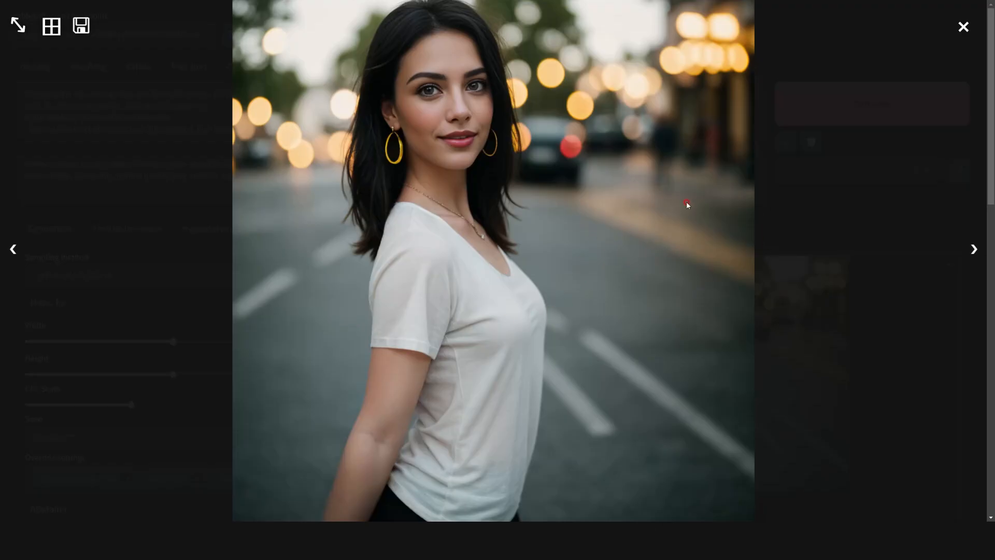
left_click(962, 27)
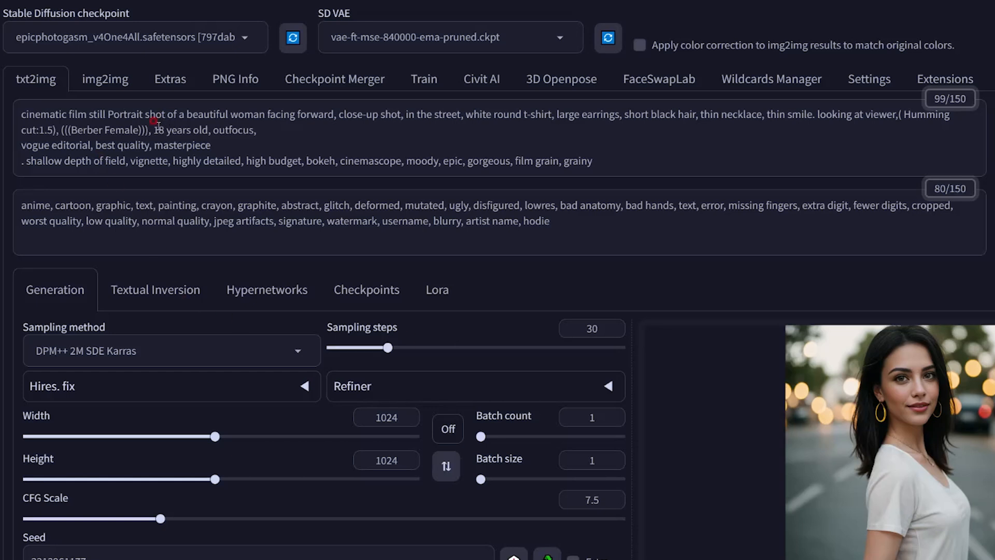
Paste the copied word "Zulu" over "Berber" in the positive prompt, keeping "Female" and its parentheses
left_click_drag(149, 129, 56, 128)
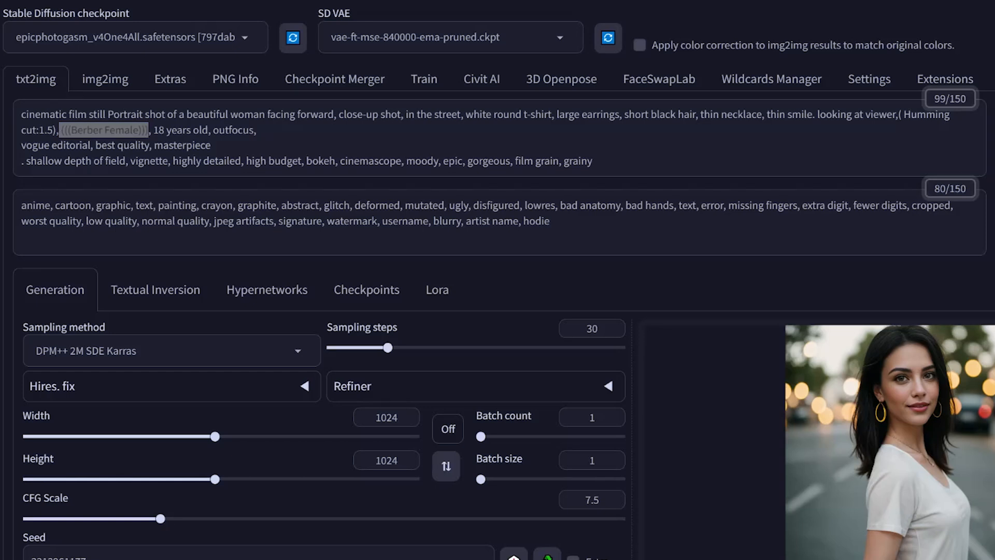
key("ctrl+c")
left_click(95, 131)
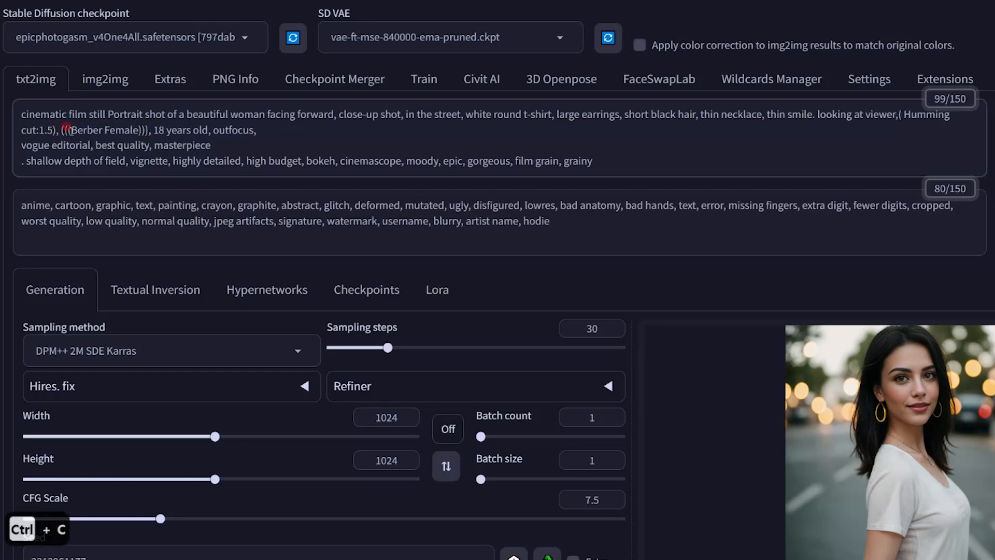
double_click(87, 130)
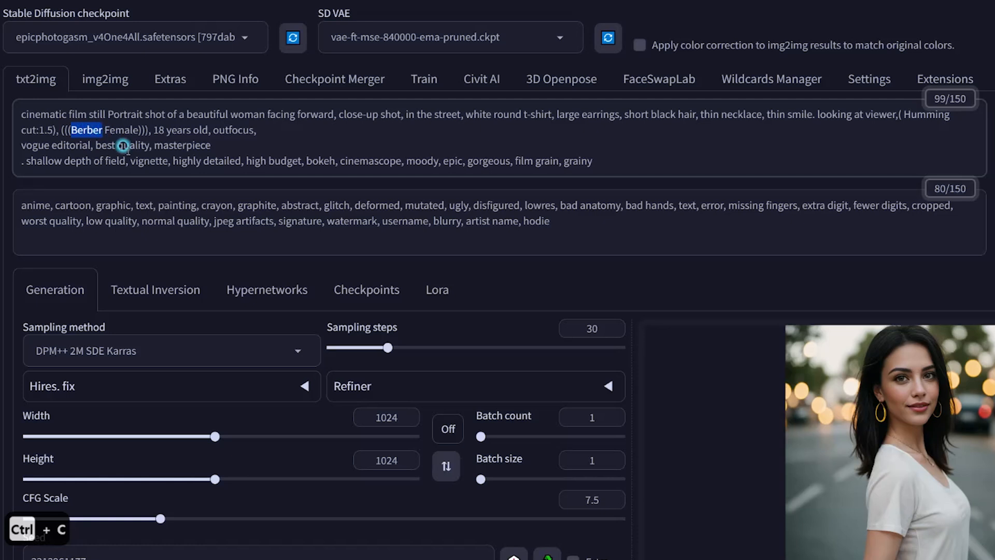
key("ctrl+v")
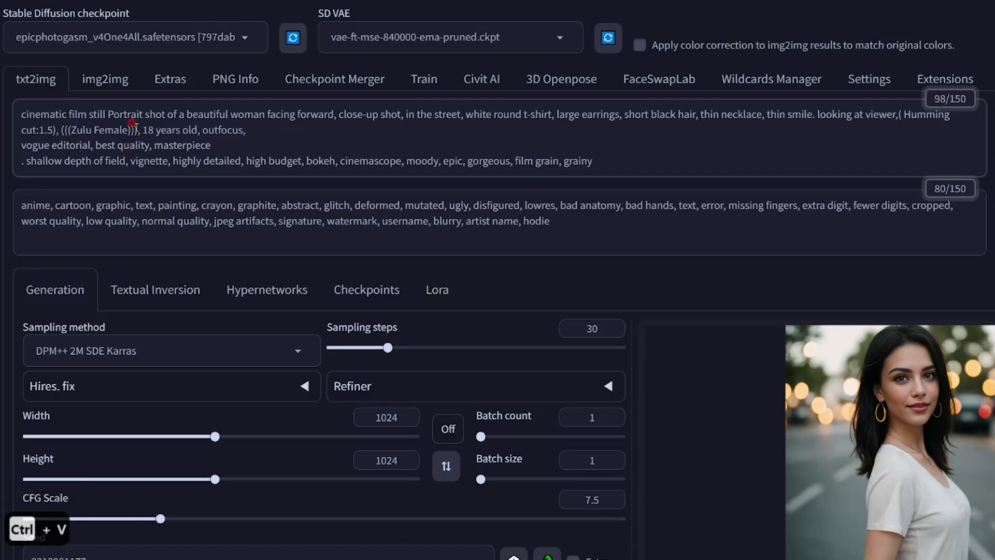
Raise the attention weight of "(((Zulu Female)))" in the positive prompt to 1.4
left_click_drag(137, 130, 61, 131)
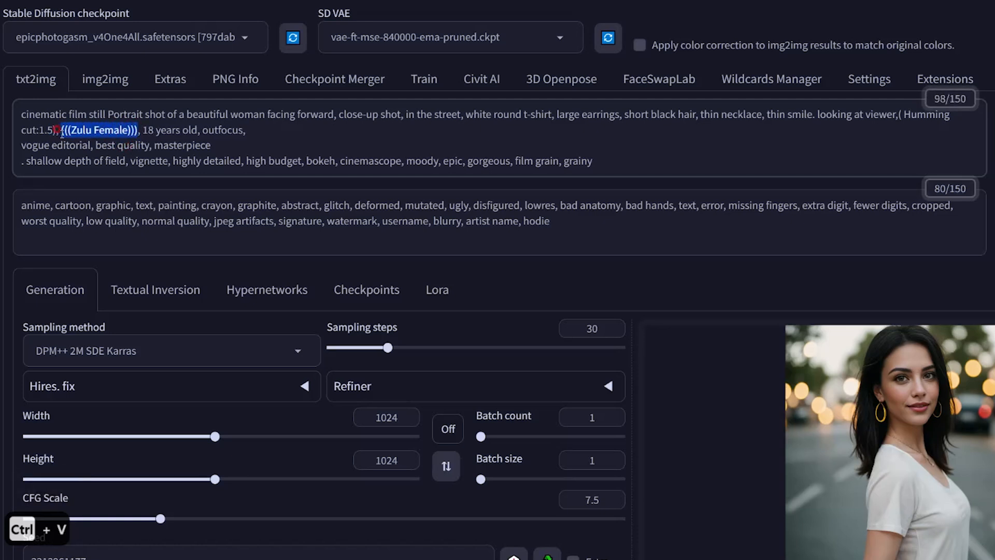
key("ctrl+shift+Up")
key("ctrl+shift+Up")
key("ctrl+shift+Up")
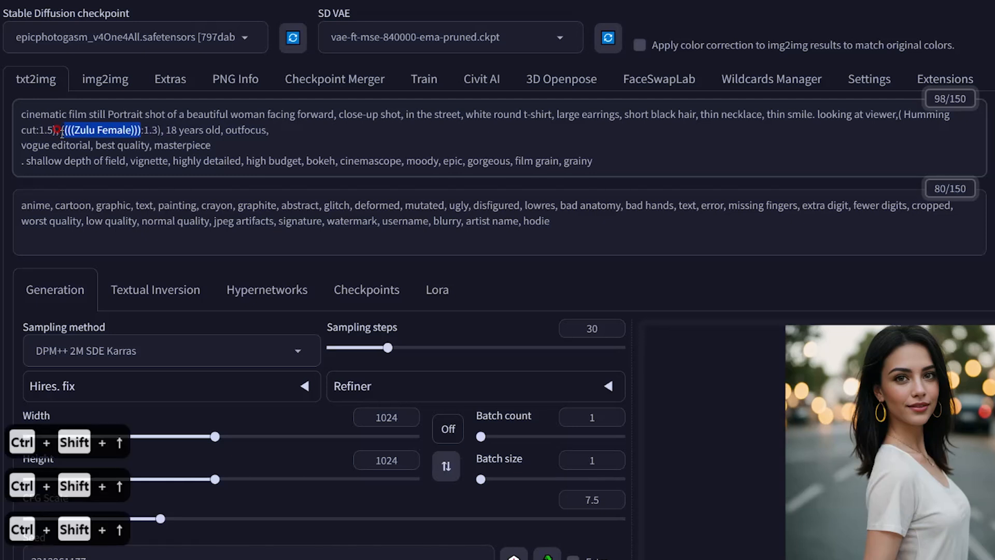
Generate the portrait with the weighted "Zulu Female" prompt, then view the result at full size and close it
left_click(994, 137)
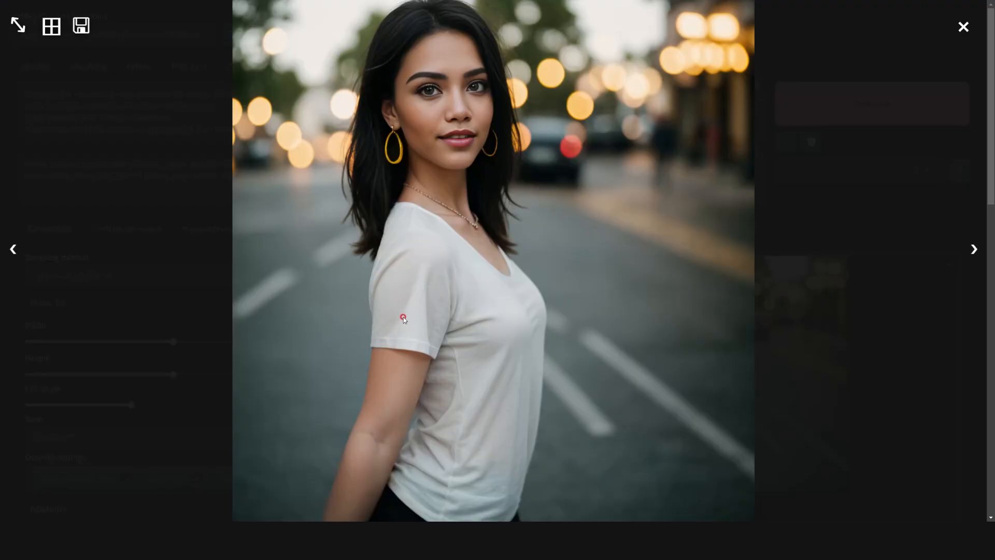
left_click(963, 26)
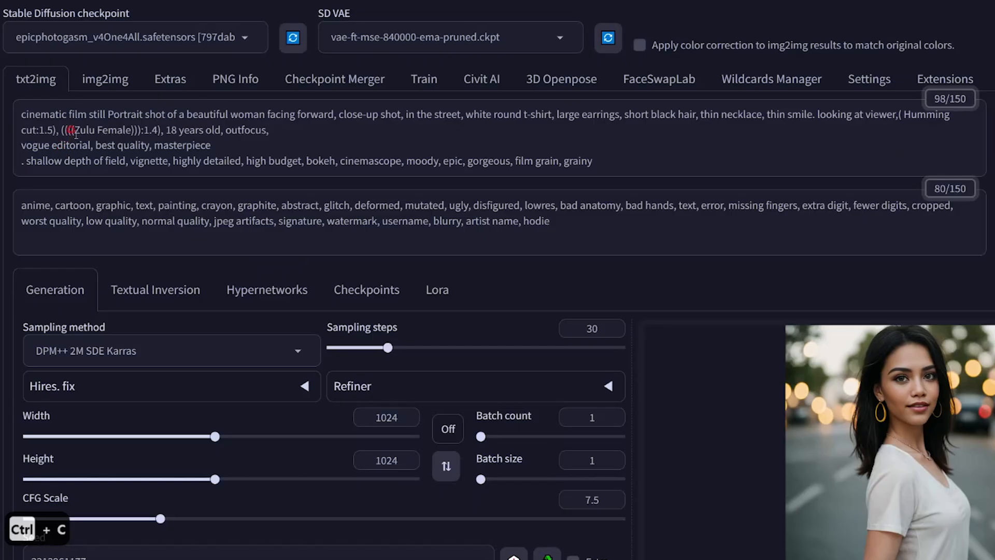
Paste the copied "Native American" over "Zulu" in the positive prompt and generate the portrait
left_click_drag(58, 106, 74, 128)
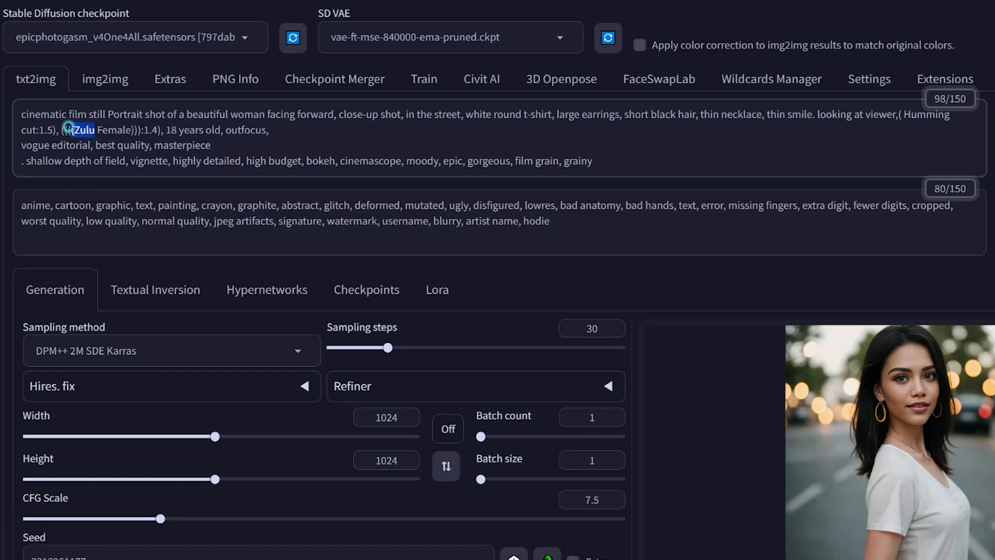
left_click(80, 128)
double_click(80, 129)
key("ctrl+v")
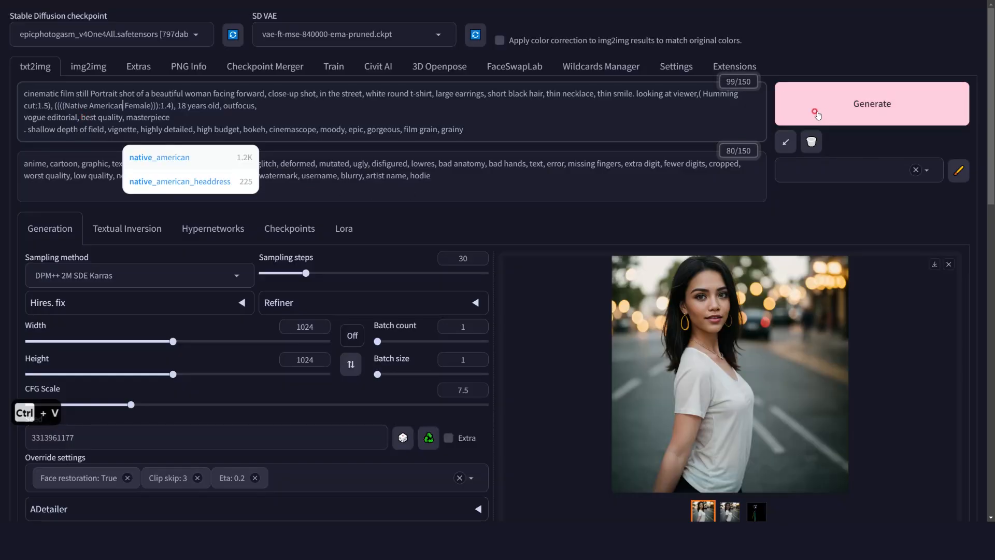
left_click(816, 114)
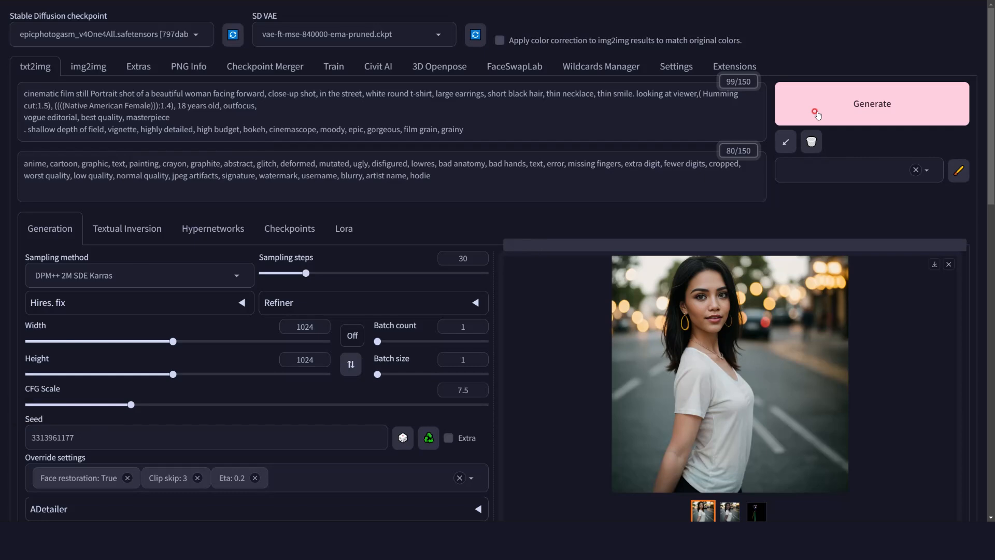
left_click(816, 114)
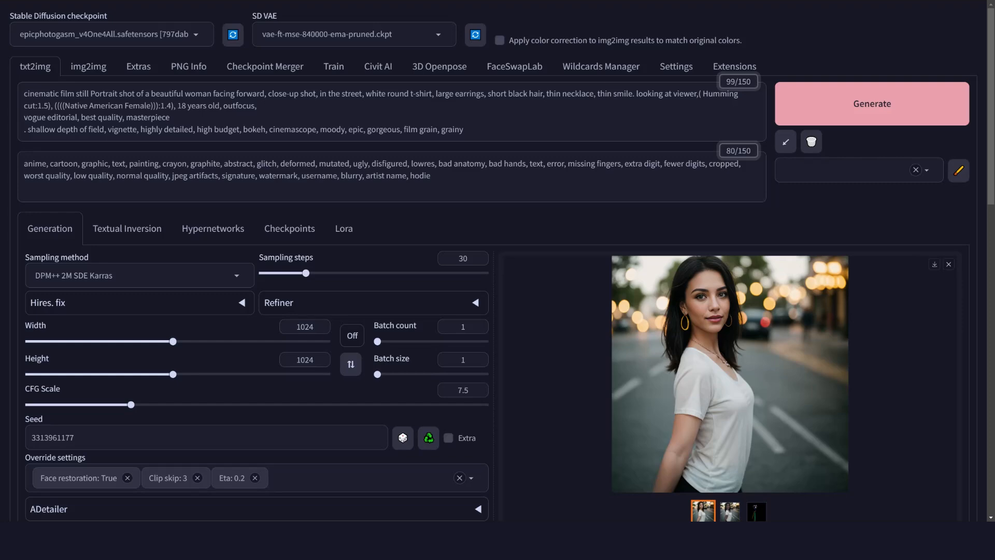
Show the ControlNet OpenPose unit and compare its source image with the generated "Native American Female" portrait
scroll(240, 362, "down", 7)
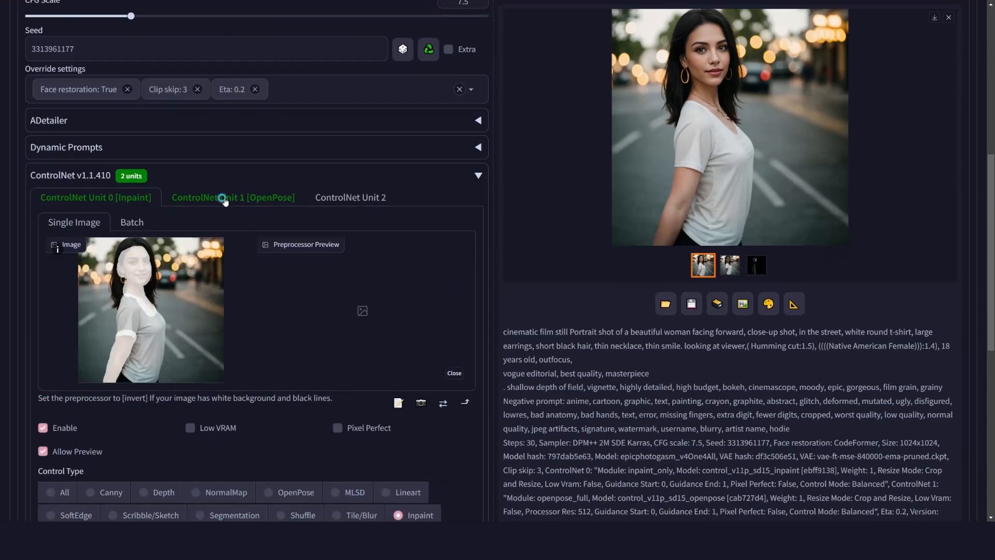
left_click(224, 205)
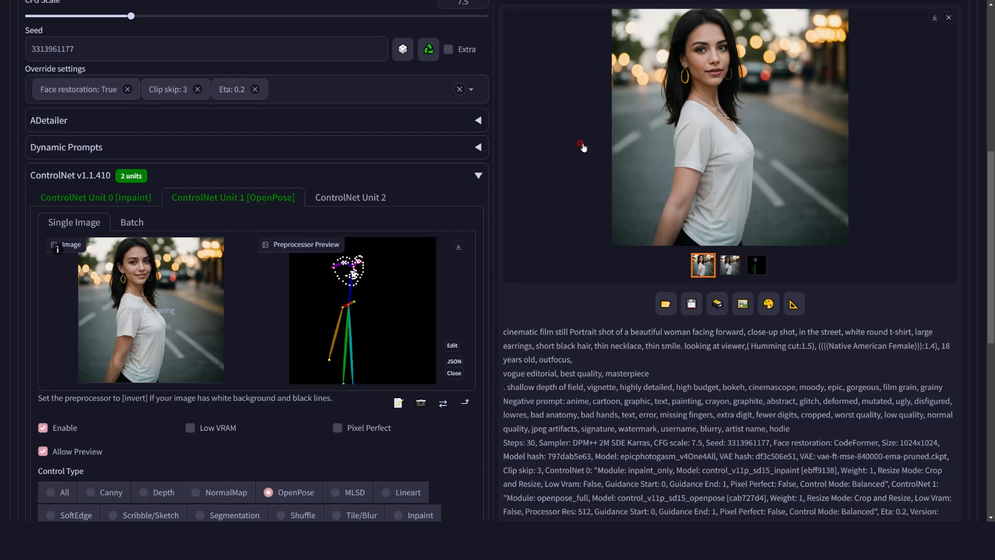
scroll(626, 194, "up", 1)
scroll(611, 192, "down", 3)
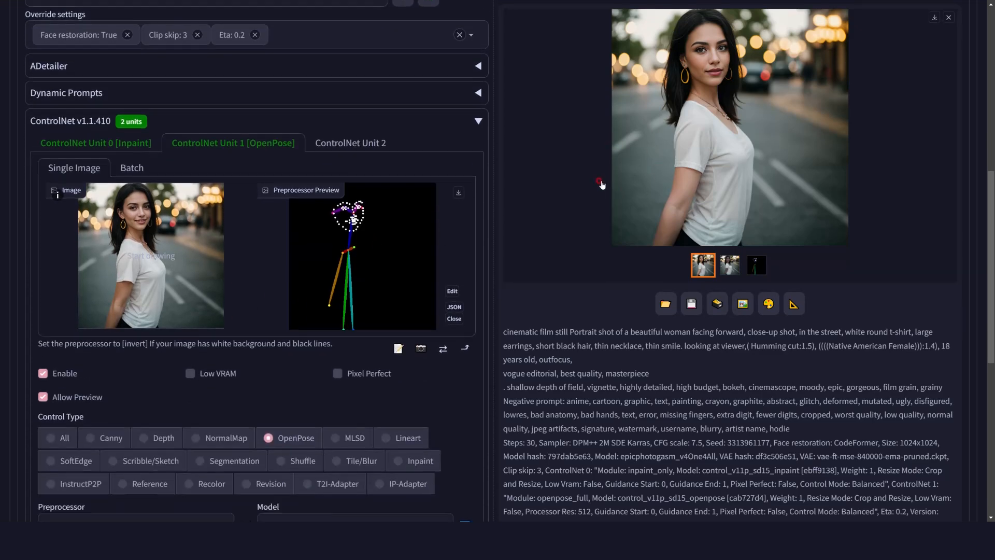
scroll(576, 302, "up", 1)
scroll(574, 303, "down", 1)
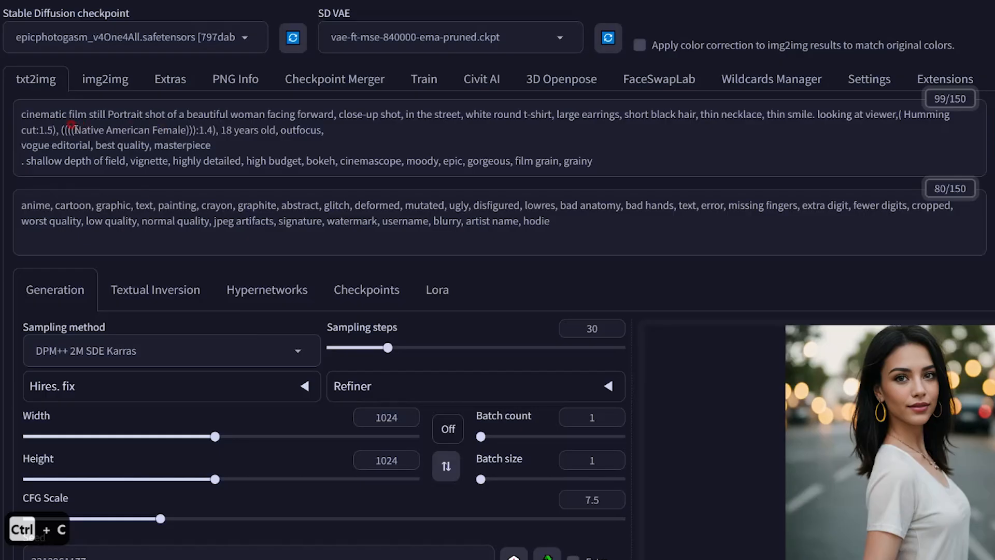
Replace "Native American" with the copied word "Maori" in the positive prompt and generate the portrait
left_click_drag(75, 130, 104, 130)
key("ctrl+v")
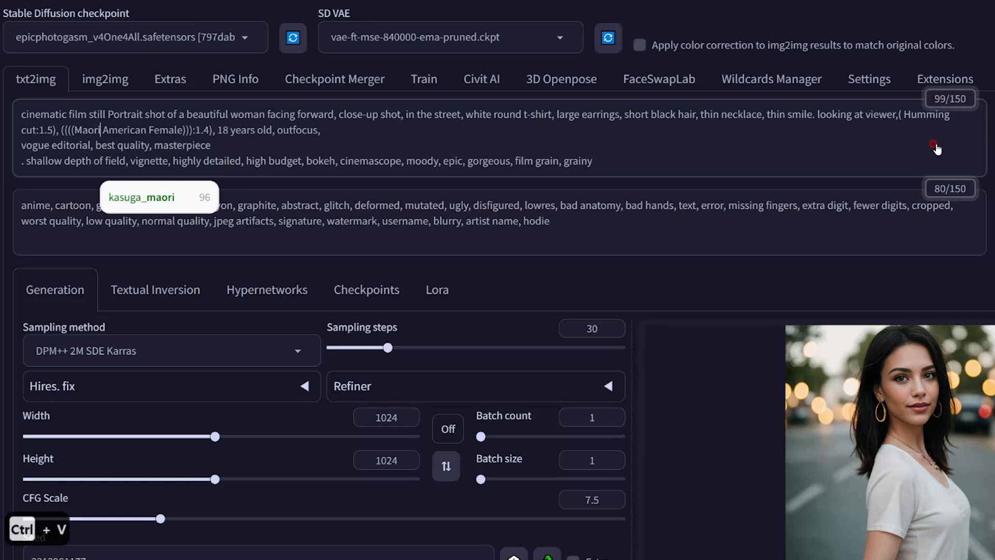
left_click_drag(147, 130, 103, 130)
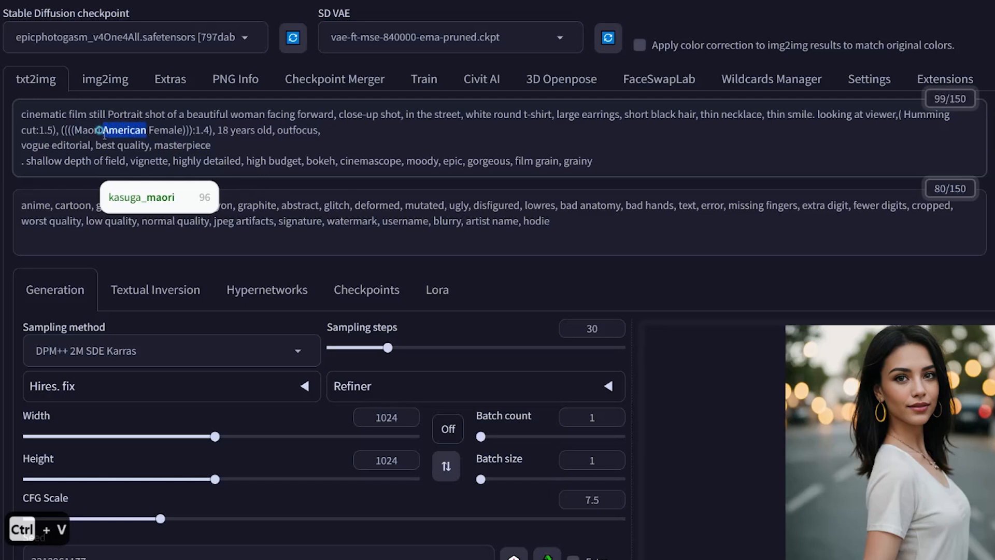
key("BackSpace")
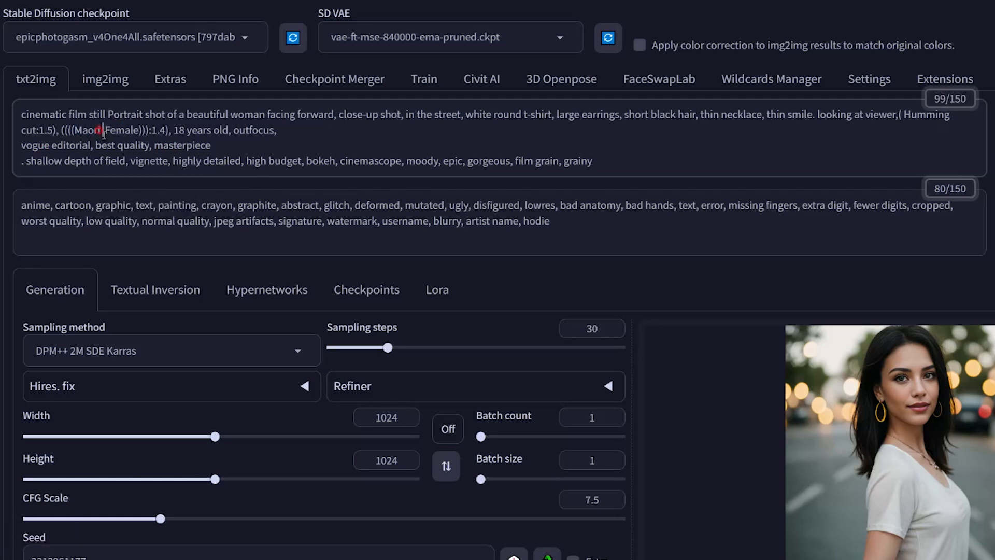
key("ctrl+Return")
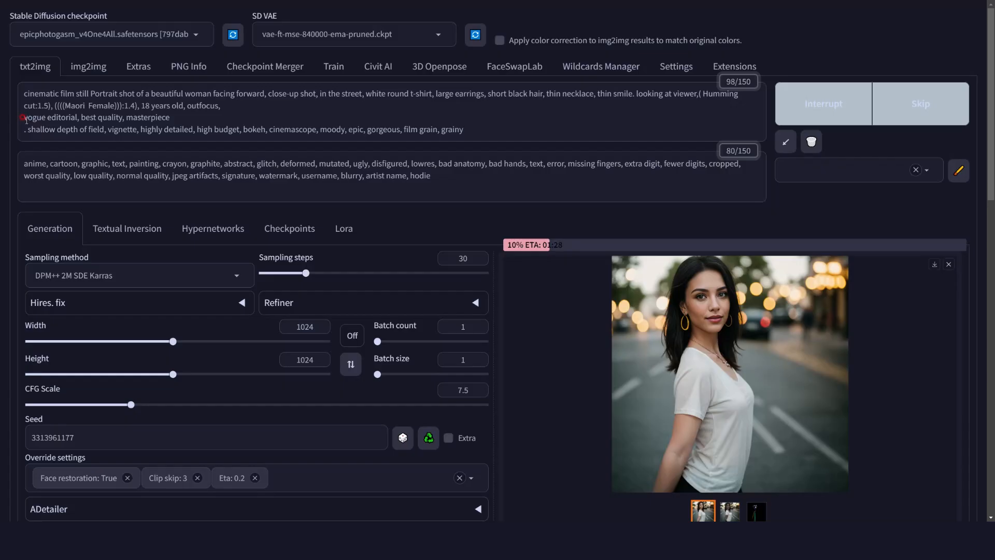
Join the "vogue editorial" line of the positive prompt to the line ending in "outfocus,"
left_click(25, 119)
key("BackSpace")
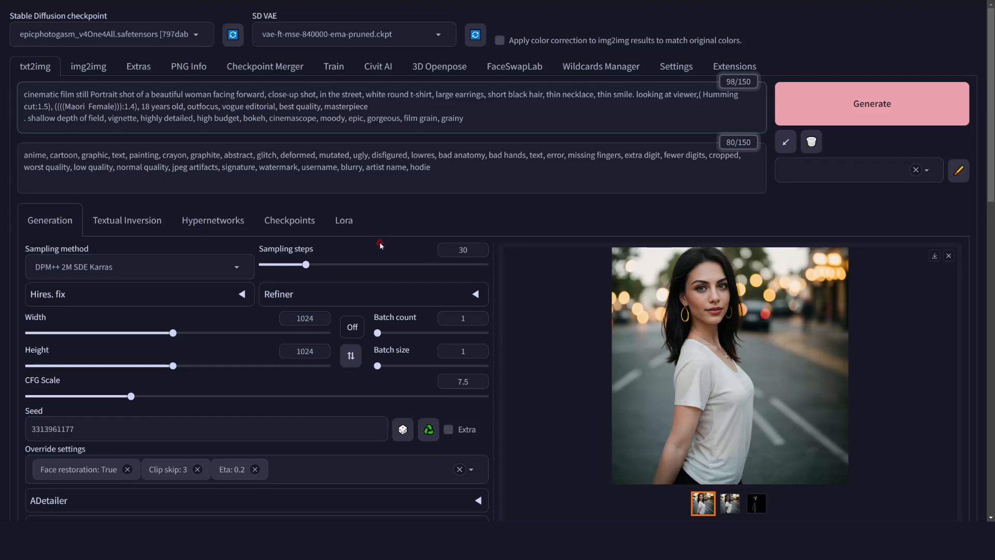
Compare the generated "Maori Female" portrait with the OpenPose unit's source image and review that unit's settings
scroll(488, 309, "down", 5)
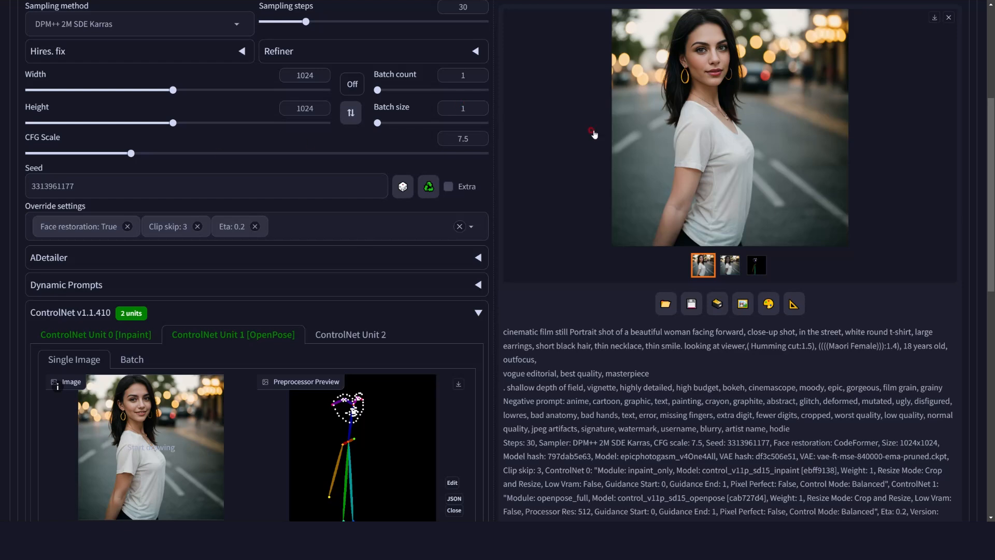
scroll(301, 316, "down", 5)
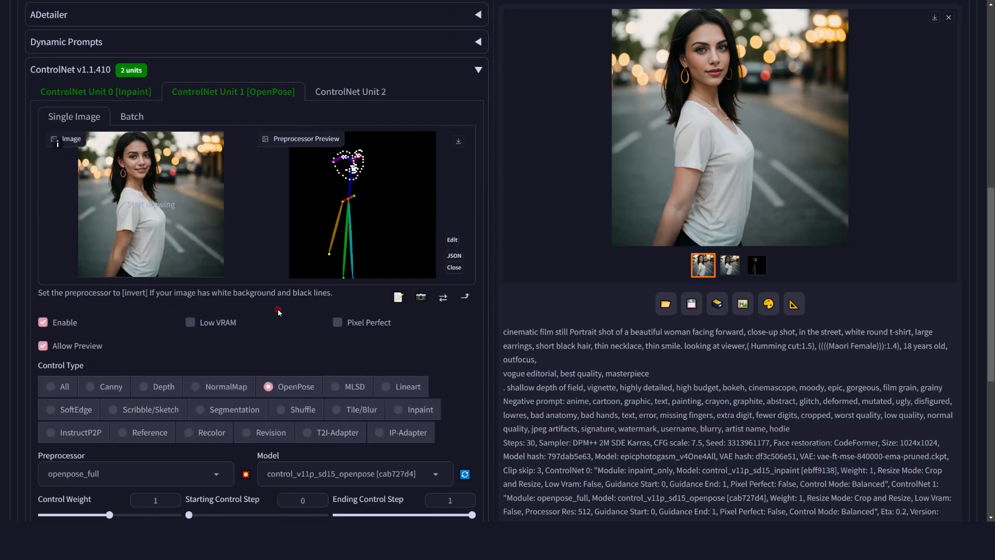
scroll(281, 306, "down", 2)
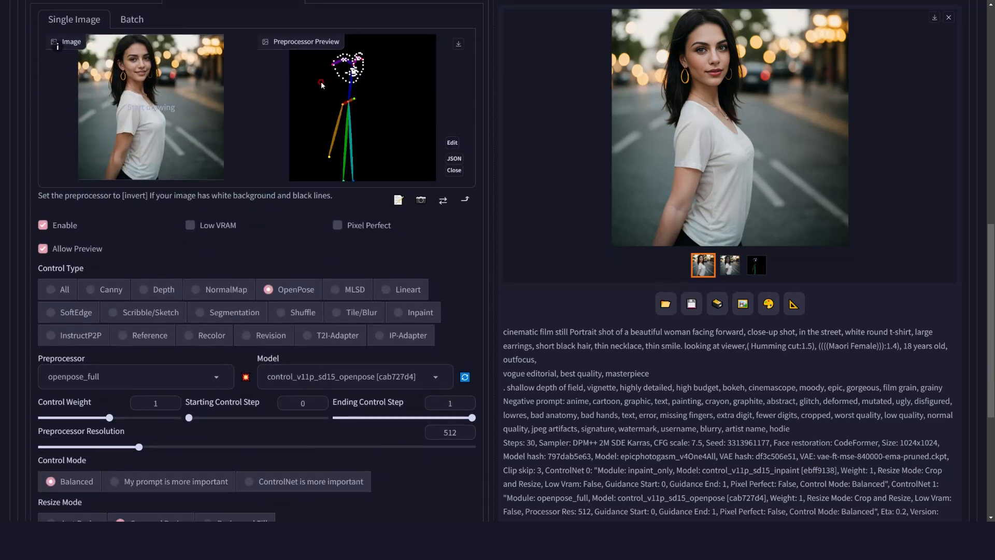
left_click(75, 418)
scroll(340, 350, "up", 12)
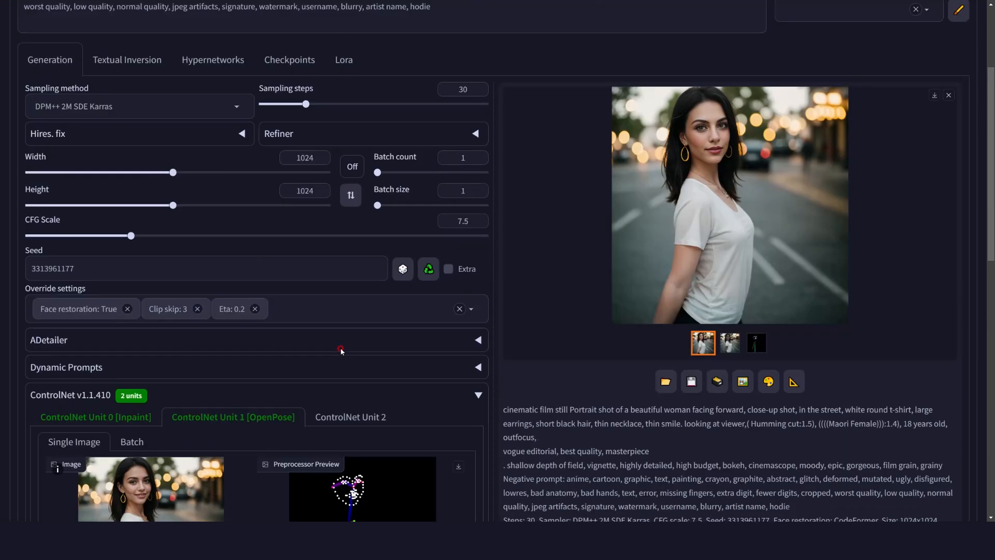
Set the OpenPose unit's ending control step to 0.5 and control weight to 1, and generate the portrait
scroll(270, 204, "down", 1)
scroll(271, 204, "down", 10)
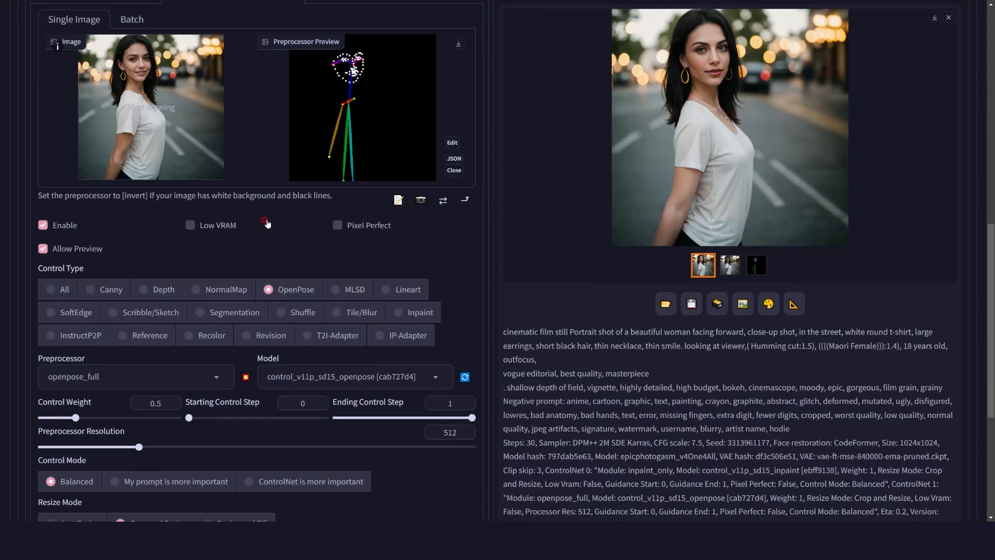
left_click_drag(404, 419, 404, 418)
left_click_drag(80, 419, 109, 418)
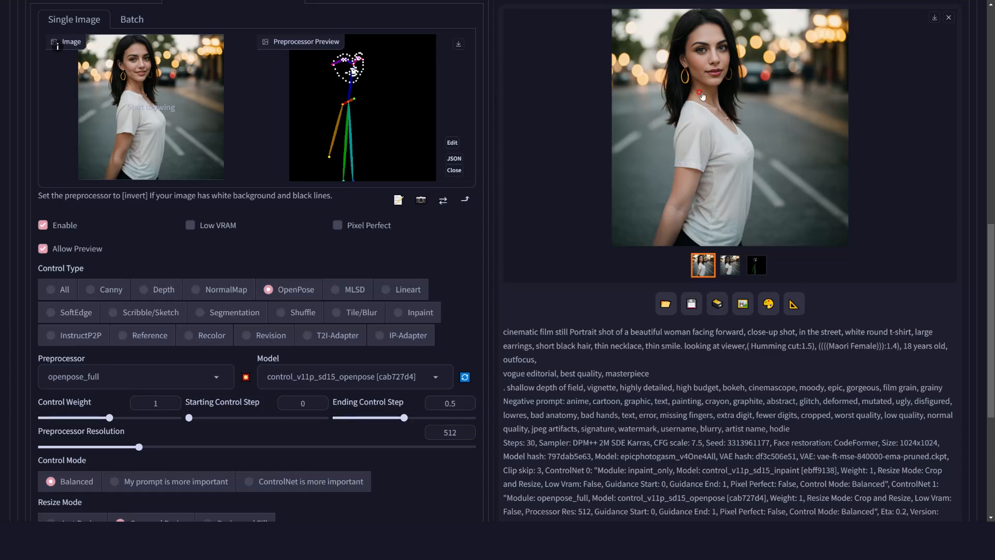
scroll(726, 202, "up", 8)
scroll(727, 204, "up", 4)
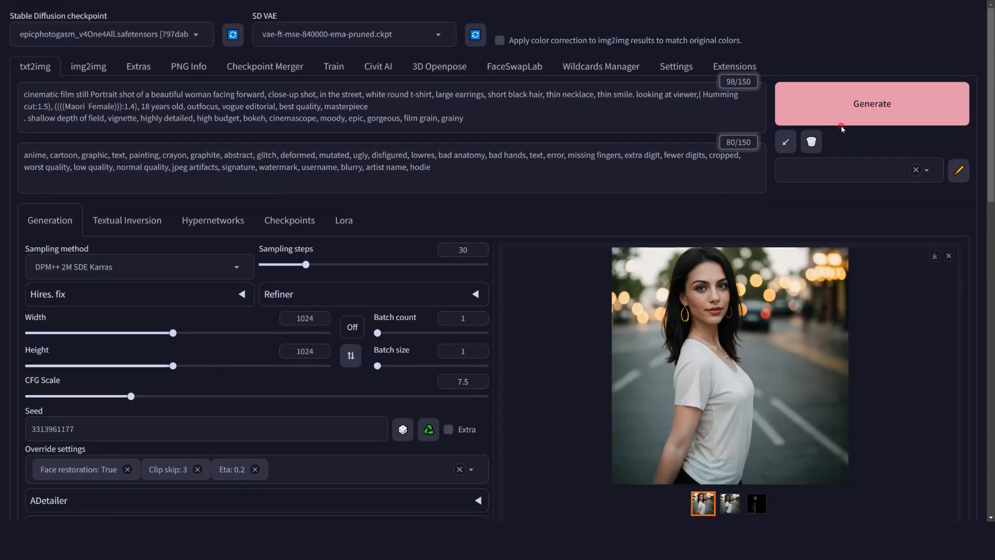
left_click(851, 96)
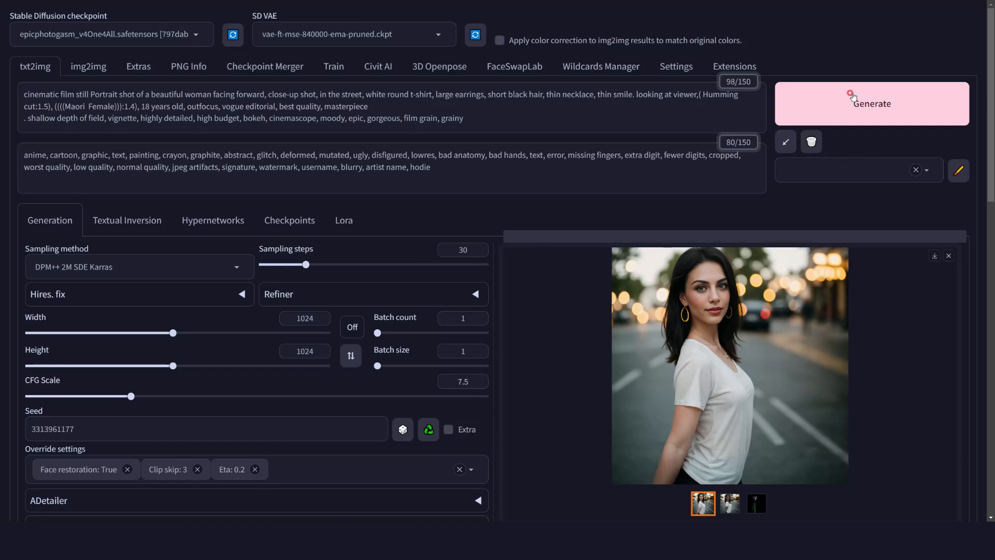
left_click(852, 96)
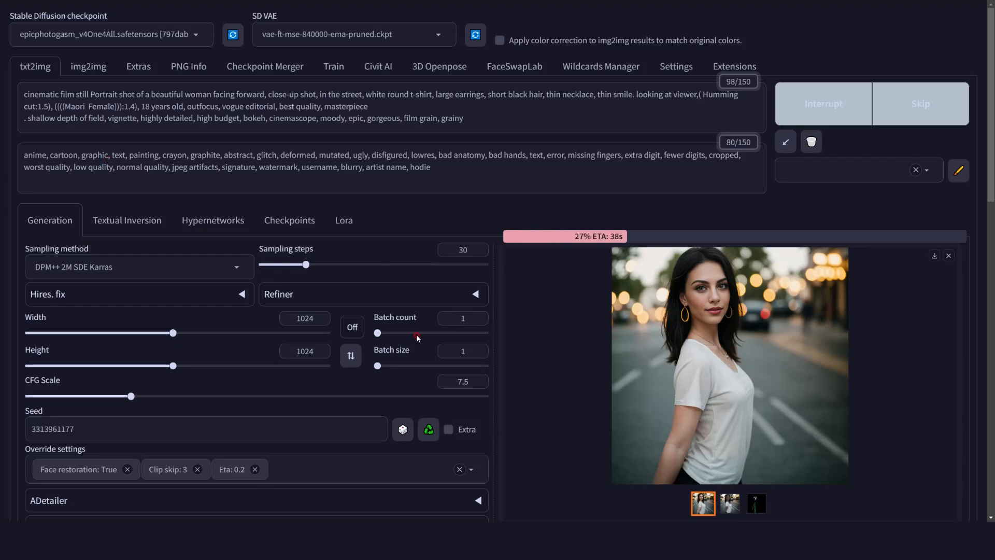
Compare the regenerated "Maori Female" portrait with the OpenPose unit's source image and examine the result enlarged
scroll(412, 334, "down", 9)
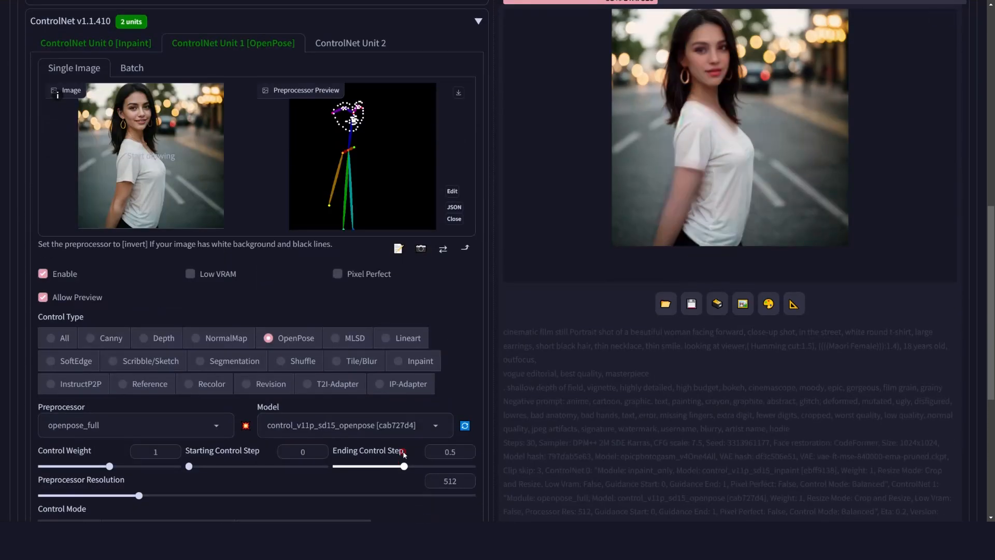
scroll(704, 305, "up", 7)
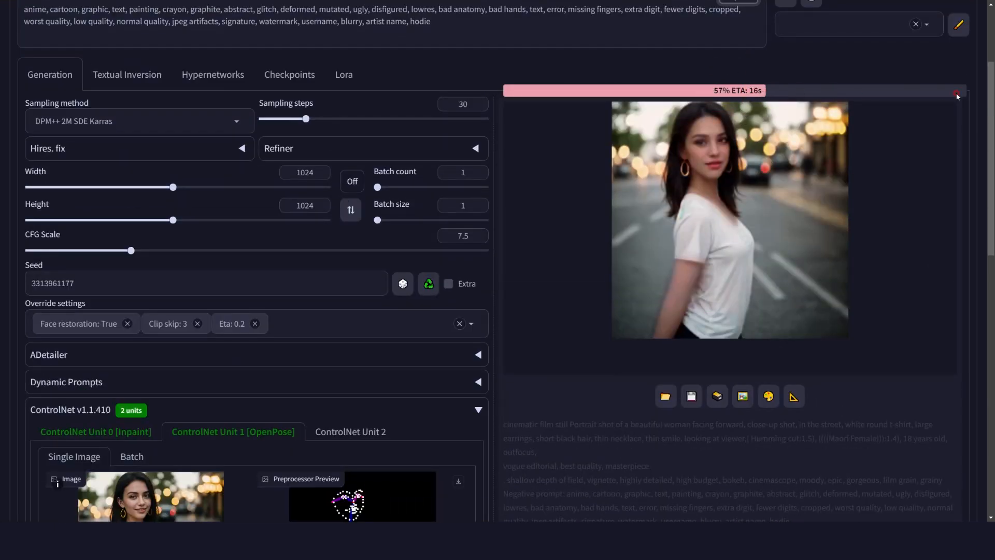
scroll(624, 123, "up", 3)
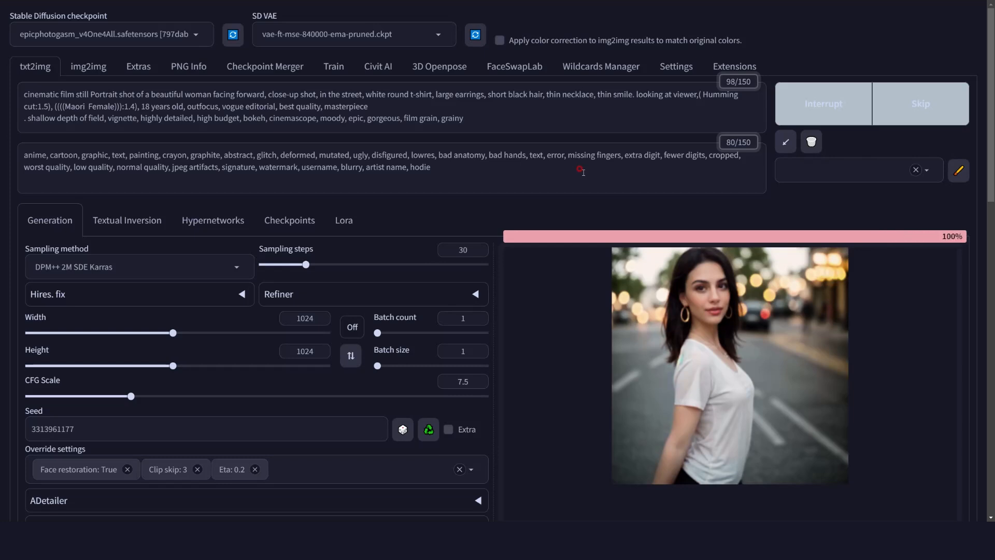
scroll(580, 171, "down", 5)
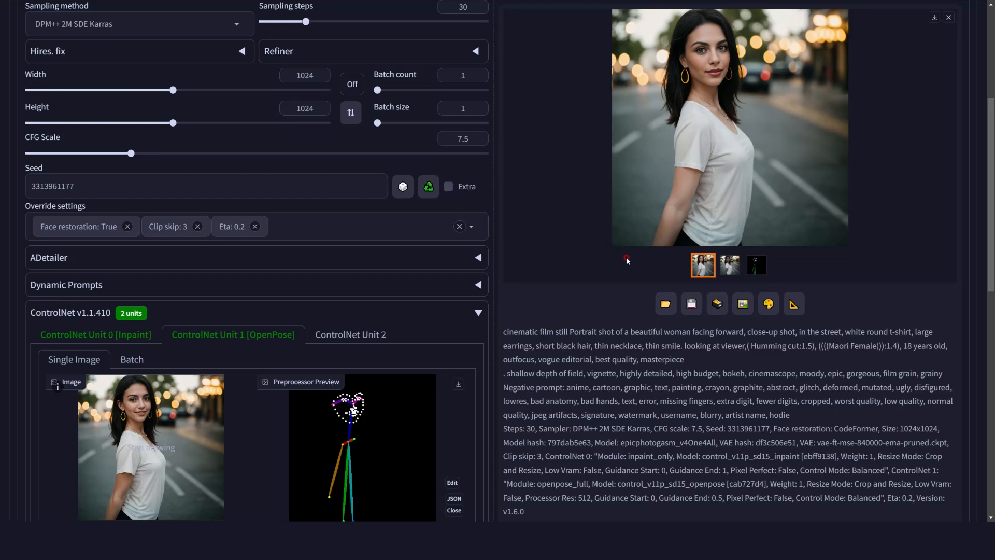
left_click(802, 242)
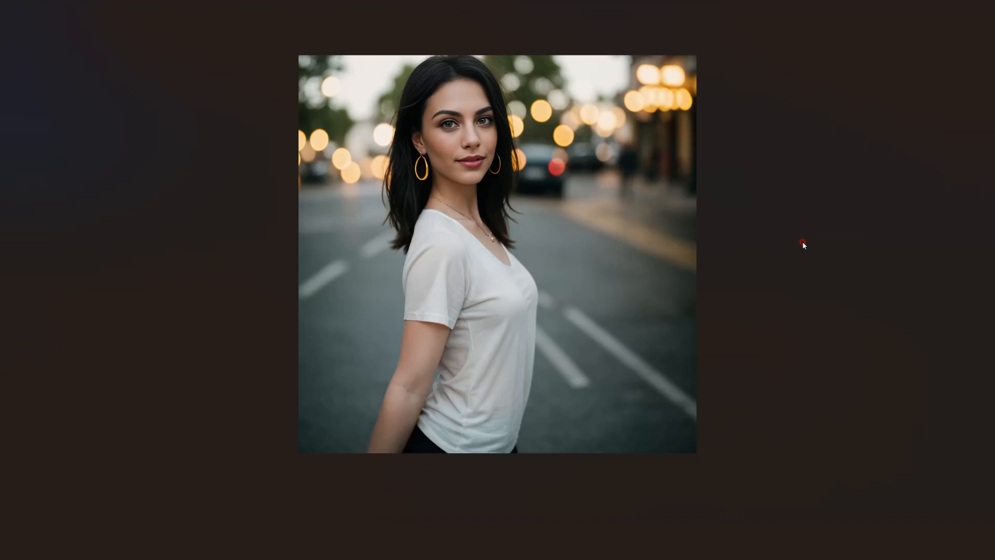
left_click(803, 244)
Set the OpenPose unit's control weight to 0.5, generate the portrait again and close its enlarged view
scroll(280, 297, "down", 10)
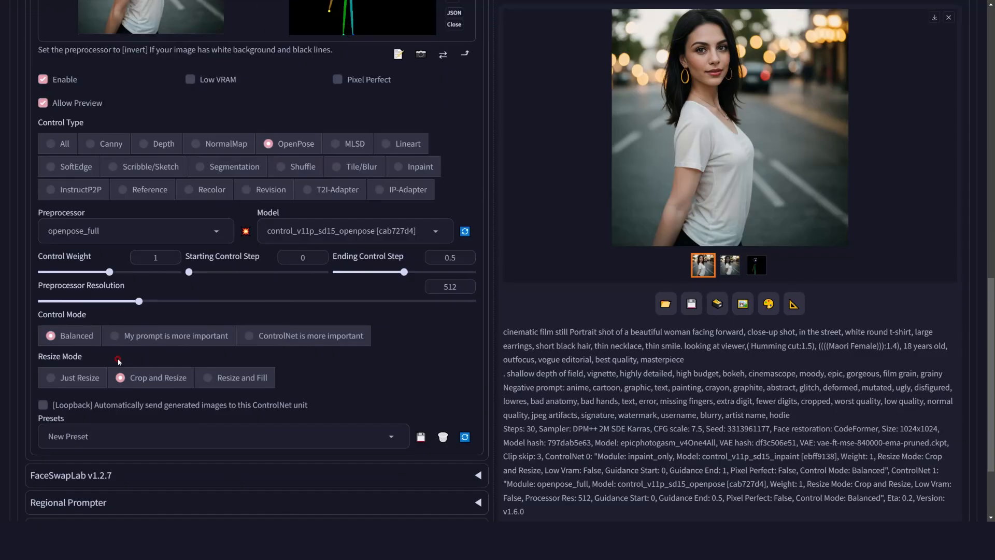
left_click(77, 272)
scroll(567, 297, "up", 10)
scroll(567, 297, "up", 5)
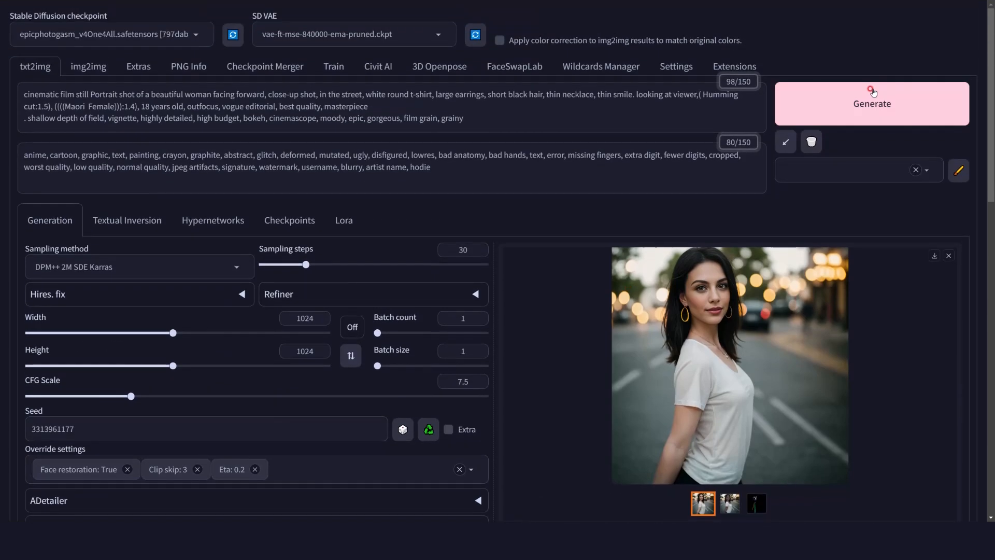
left_click(840, 102)
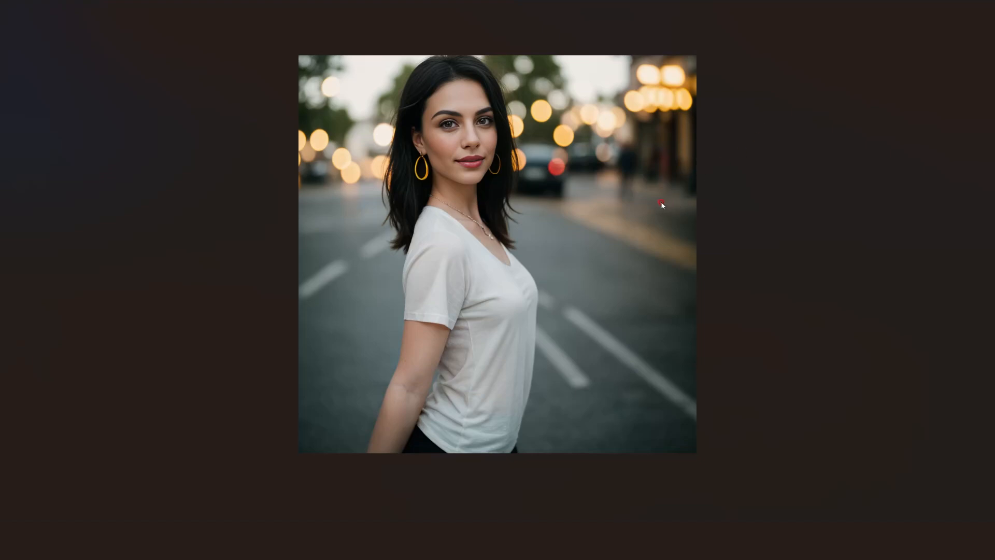
left_click(680, 266)
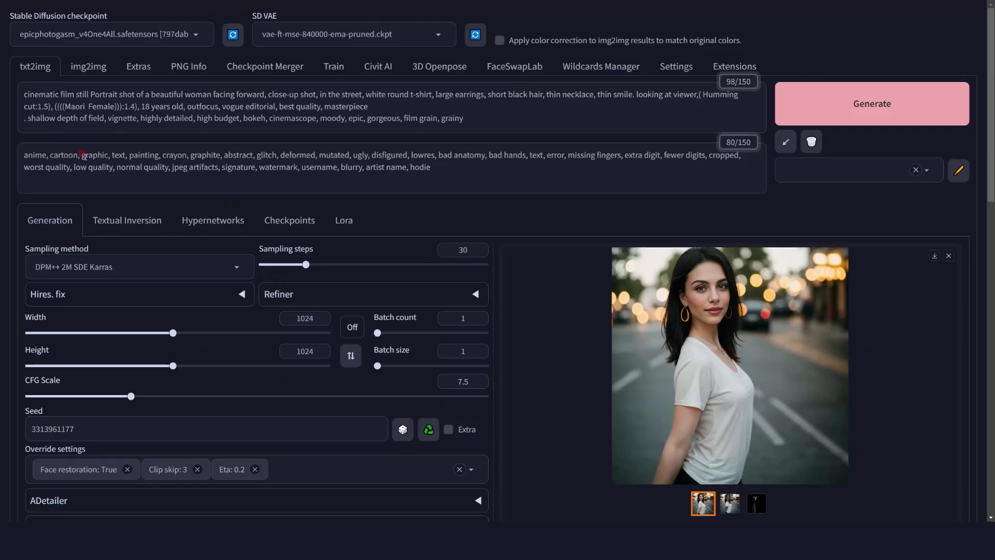
Replace "Maori" with "Sami" in the positive prompt
left_click(60, 104)
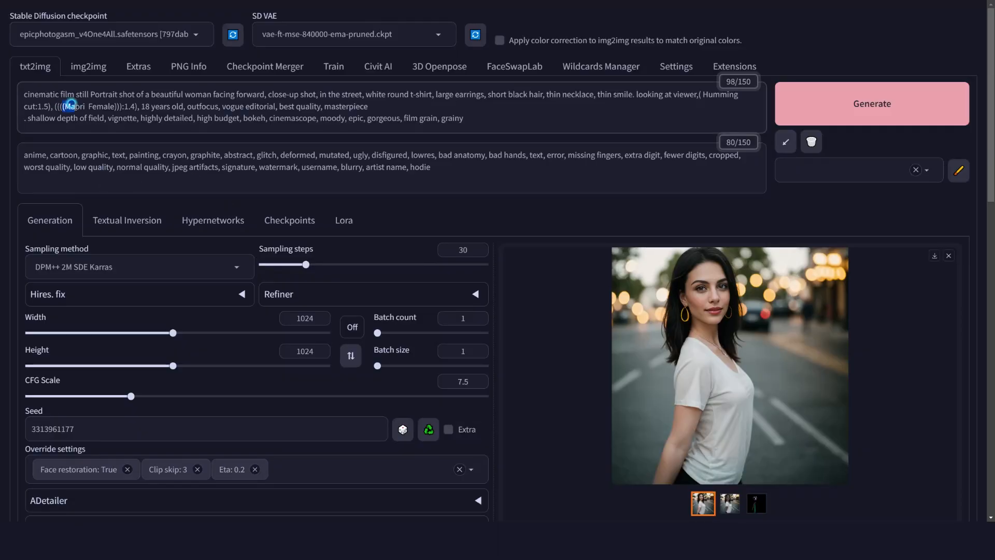
left_click_drag(63, 103, 86, 103)
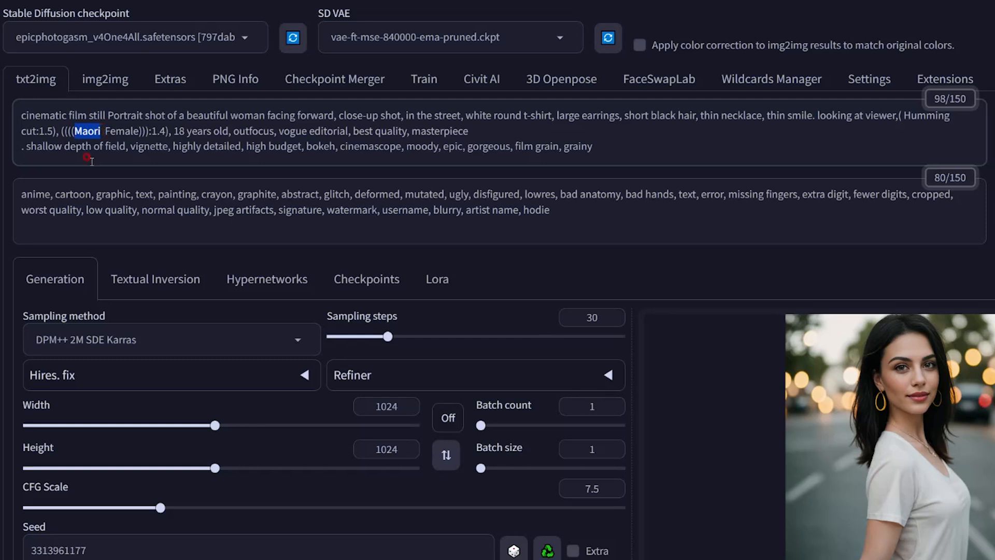
type("Sami")
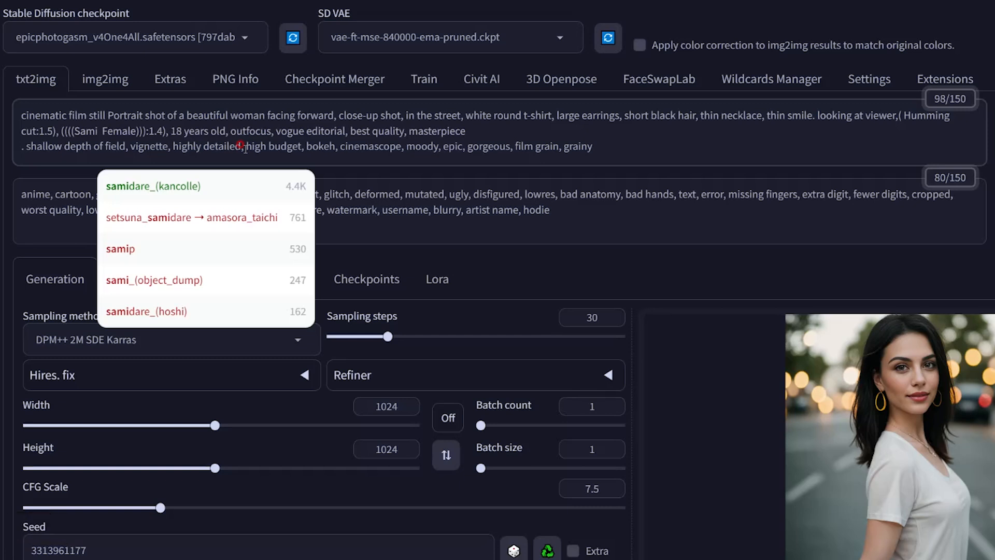
type("wHITE S")
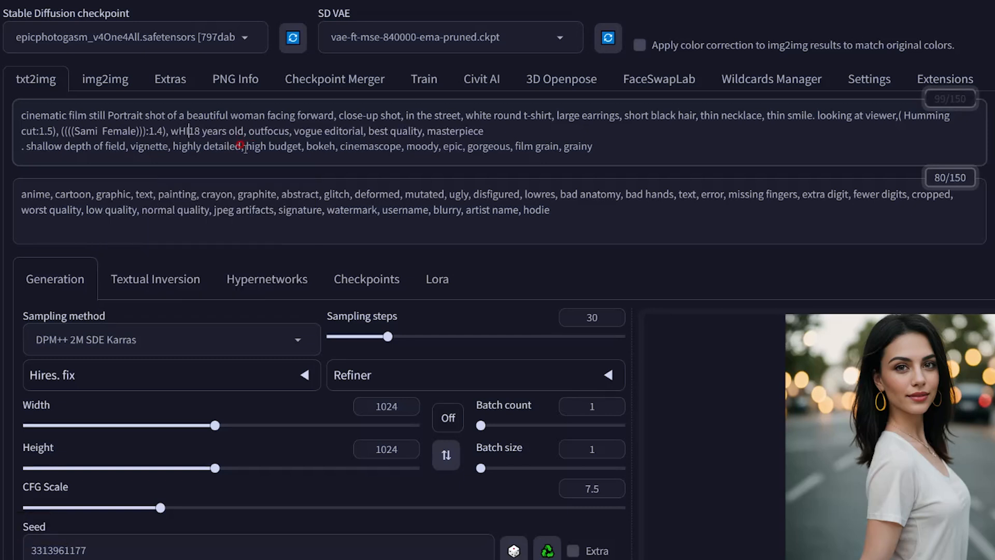
type("KIN")
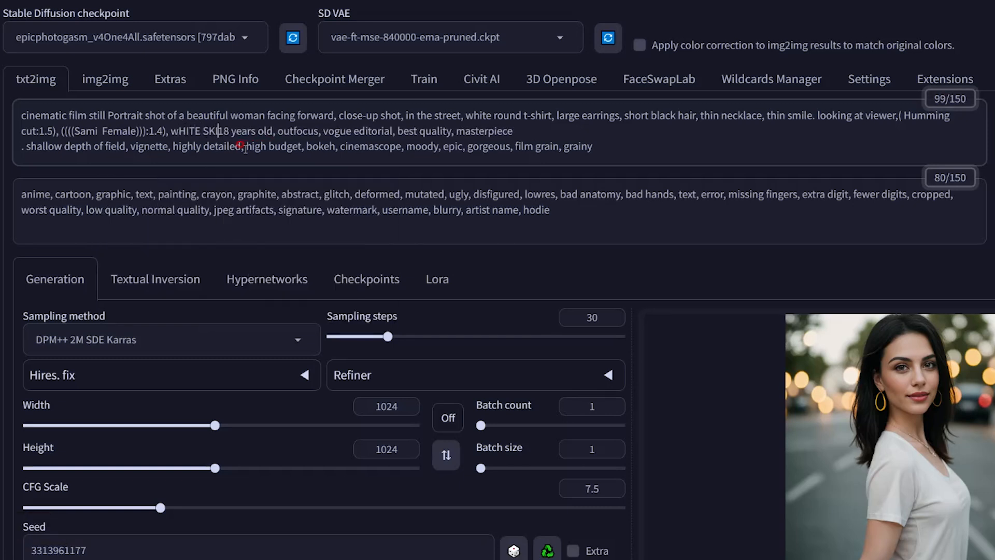
key("BackSpace")
key("BackSpace")
key("BackSpace")
key("BackSpace")
key("BackSpace")
key("BackSpace")
key("BackSpace")
key("BackSpace")
key("BackSpace")
key("BackSpace")
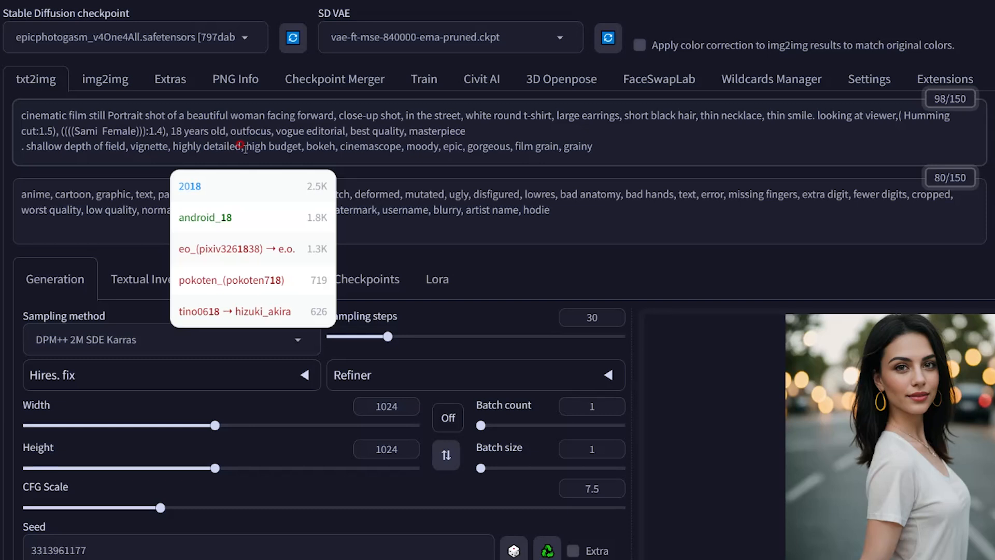
Insert "White skin," before "18 years old" in the positive prompt
type("White")
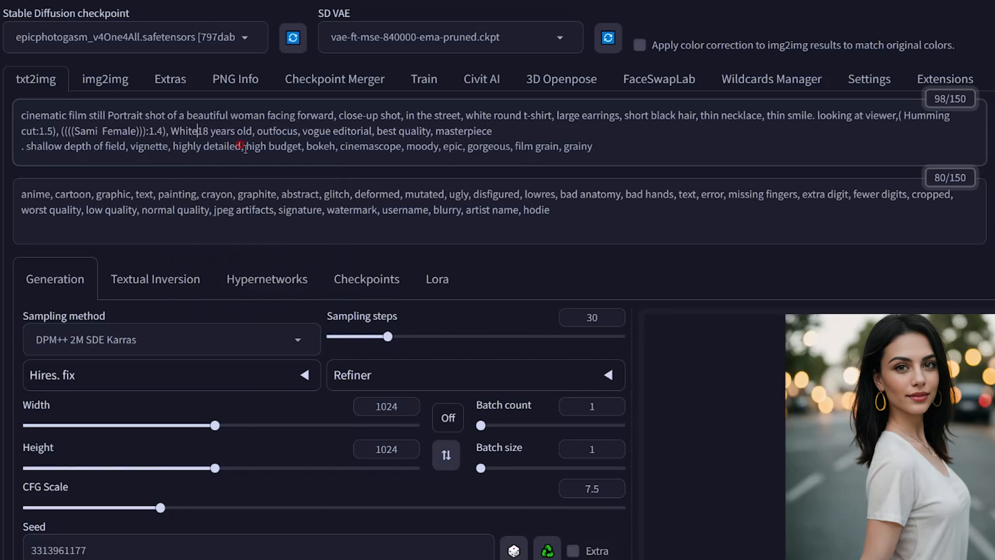
type(" skin")
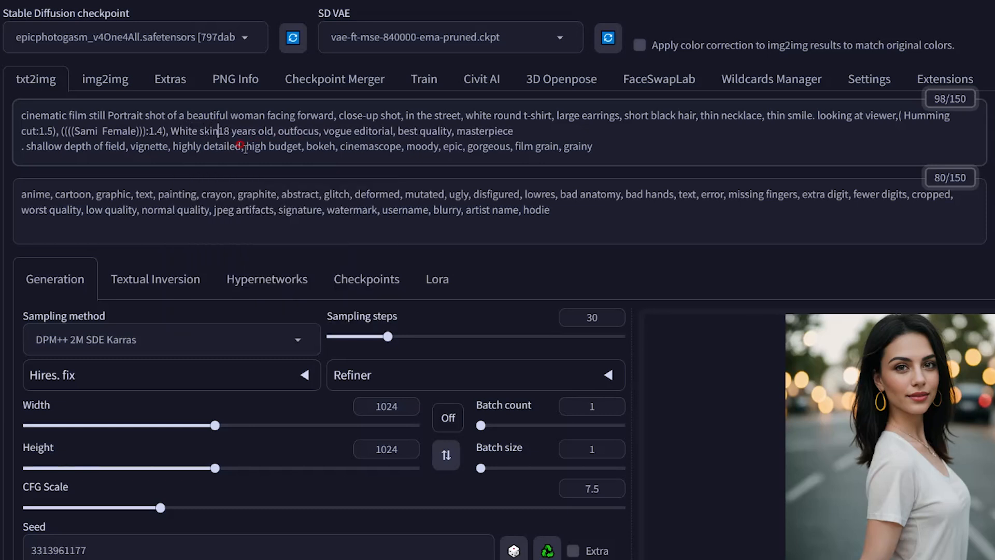
type(",")
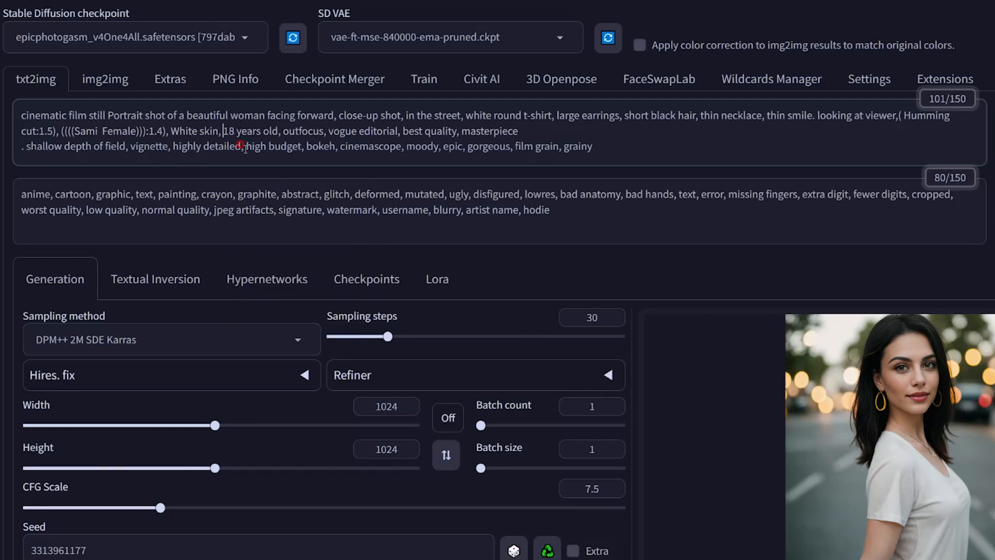
Raise the emphasis of "White skin" in the positive prompt to 1.5
key("Left")
key("Left")
key("ctrl+shift+Left")
key("ctrl+shift+Left")
key("ctrl+shift+Left")
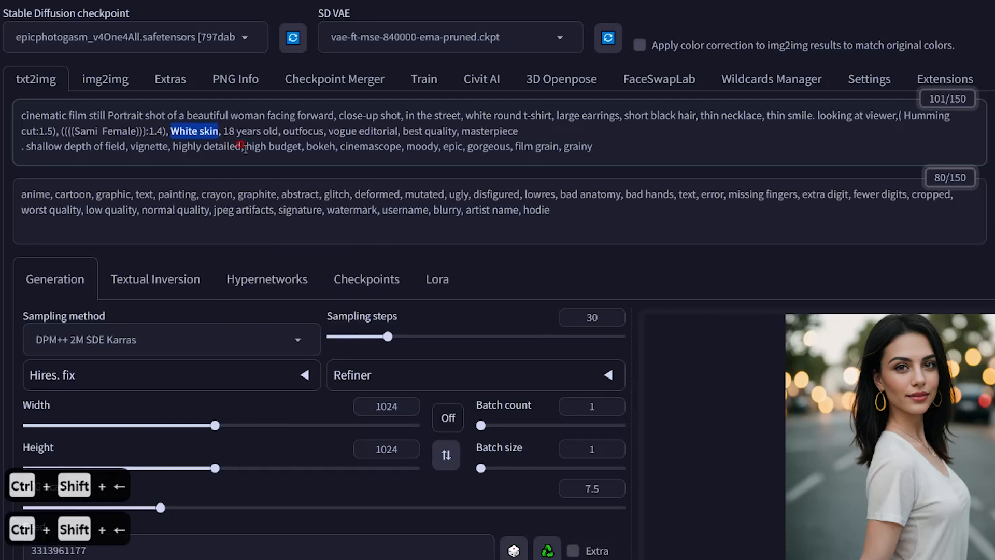
key("Right")
key("ctrl+shift+Left")
key("ctrl+shift+Left")
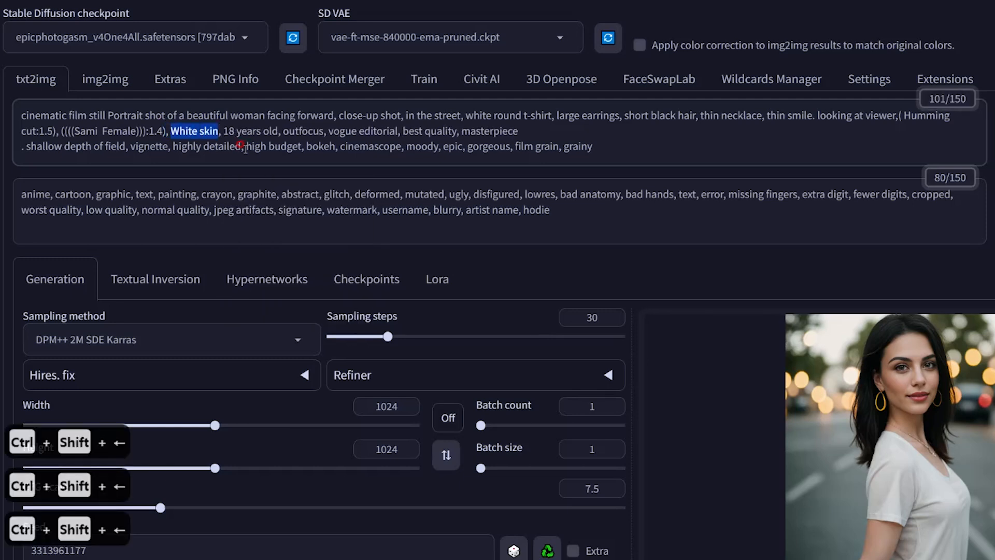
key("ctrl+Up")
key("ctrl+Up")
key("ctrl+Up")
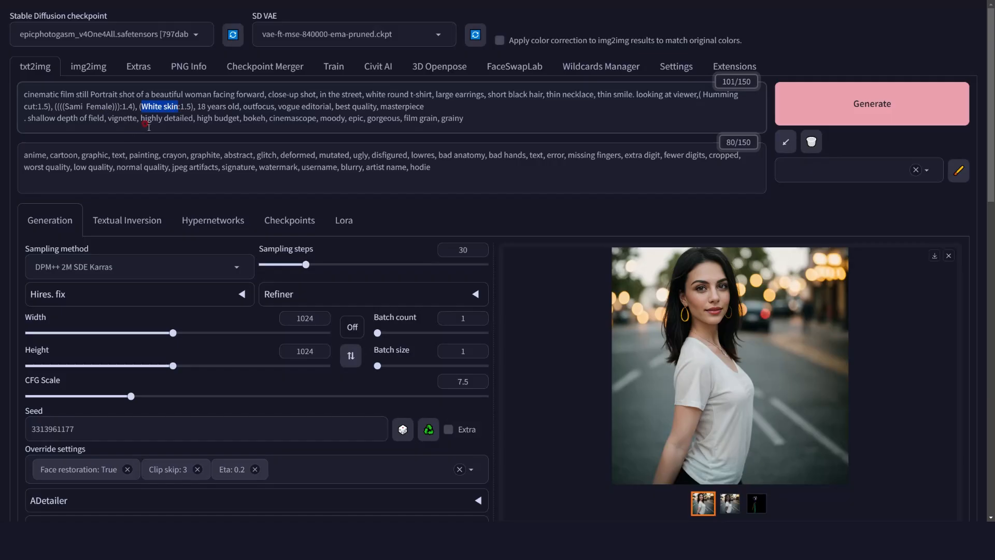
Set the ControlNet Inpaint unit's control weight to 1.3 and generate the "Sami Female" portrait
scroll(376, 268, "down", 3)
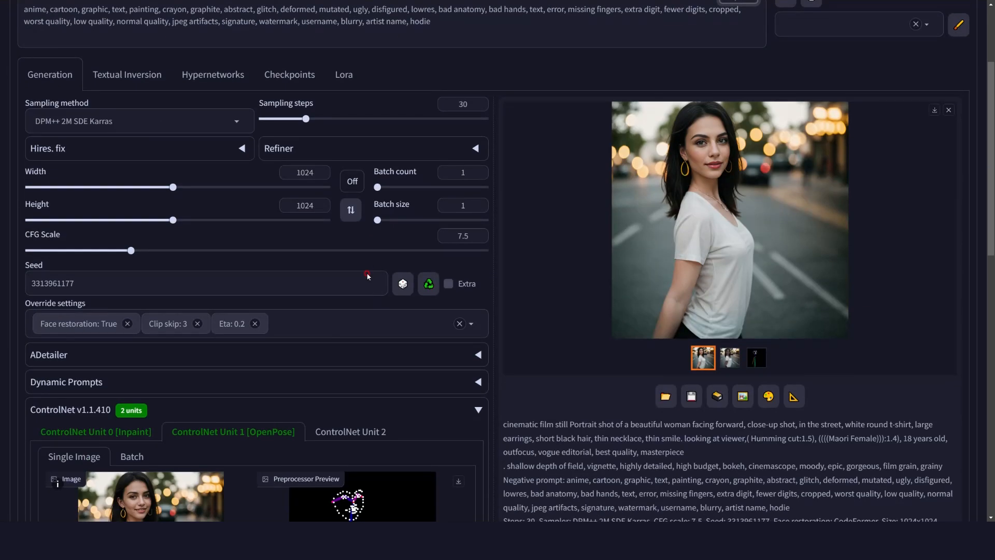
scroll(343, 290, "down", 5)
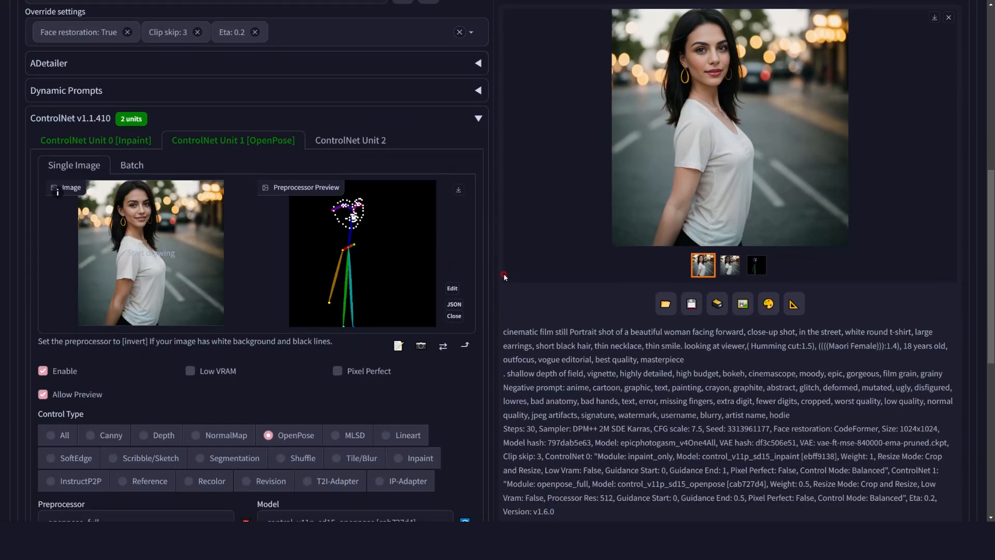
scroll(468, 306, "down", 4)
scroll(468, 305, "up", 5)
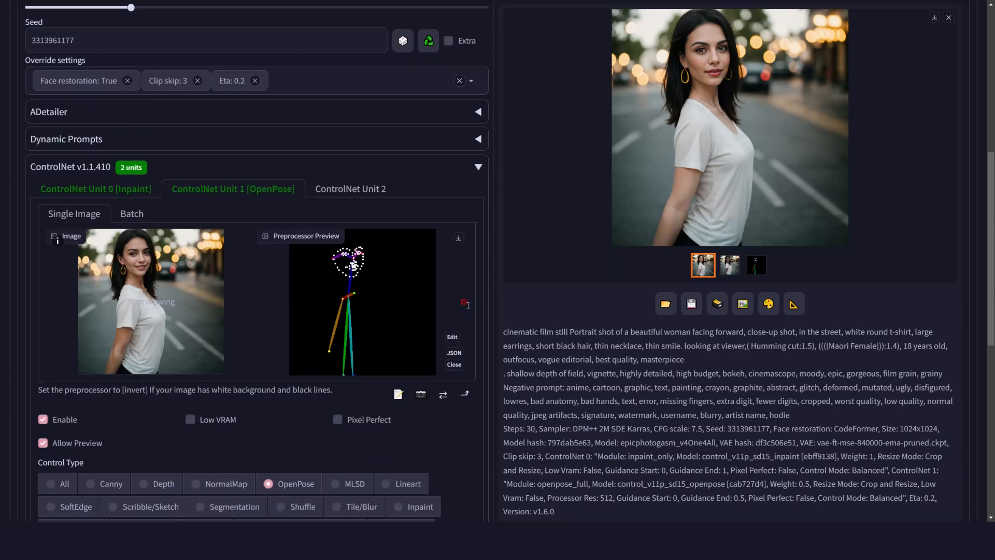
left_click(139, 190)
scroll(242, 275, "down", 3)
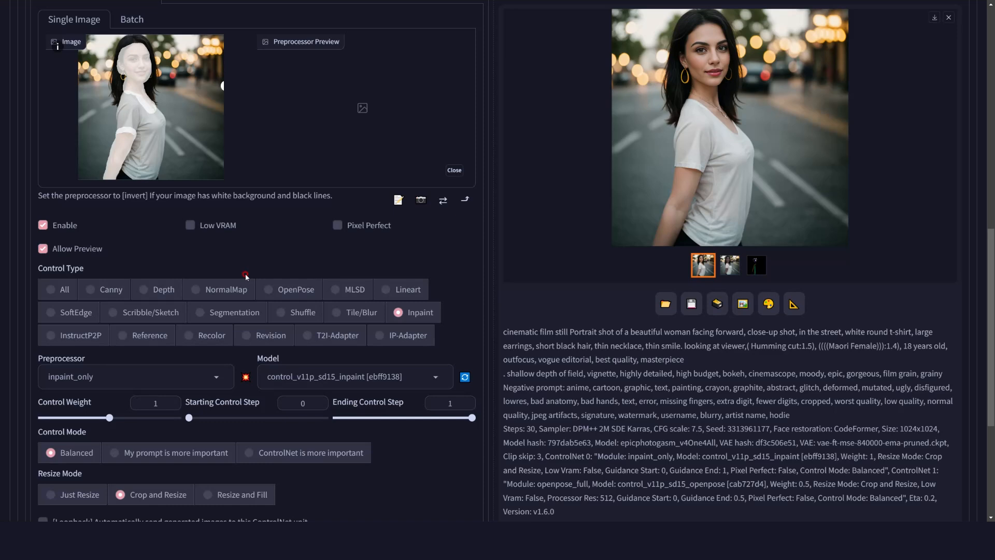
left_click_drag(110, 417, 129, 418)
scroll(850, 202, "up", 15)
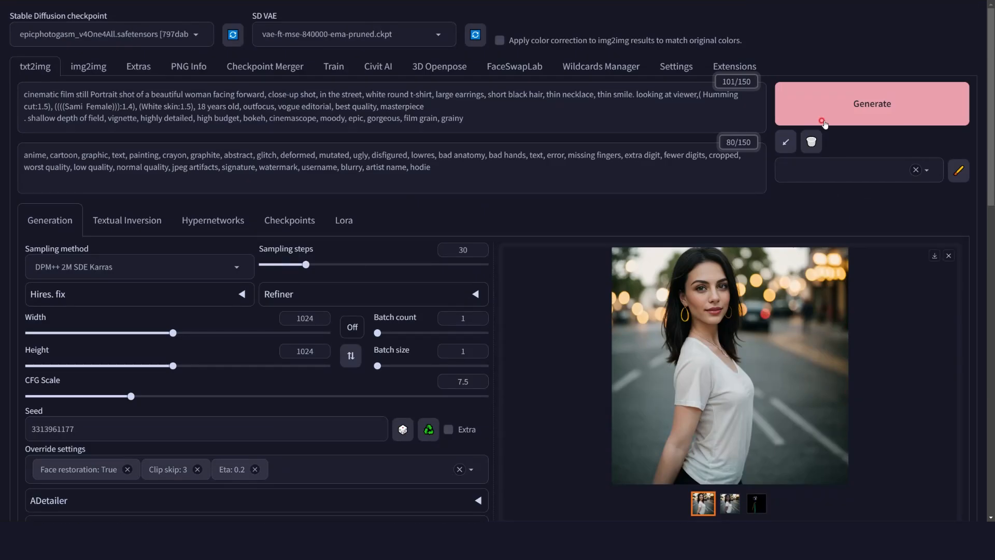
left_click(831, 107)
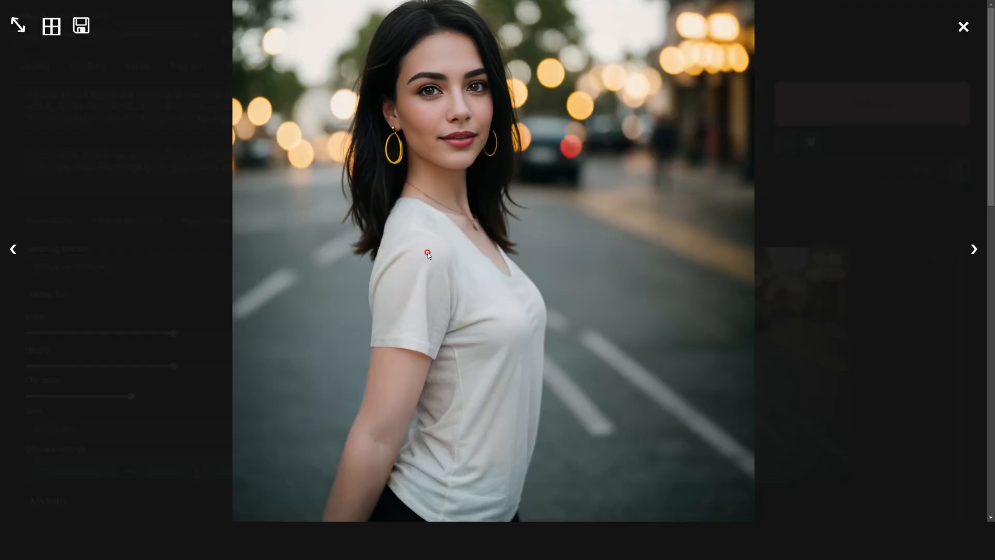
Close the enlarged portrait, compare the result with the Inpaint unit's masked image and show the OpenPose unit
left_click(962, 27)
scroll(714, 113, "down", 6)
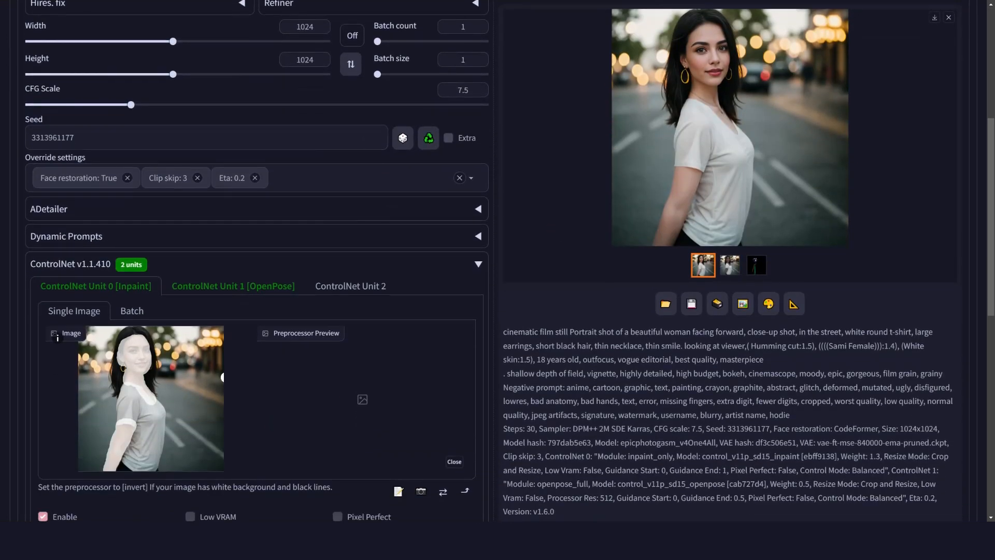
left_click(187, 290)
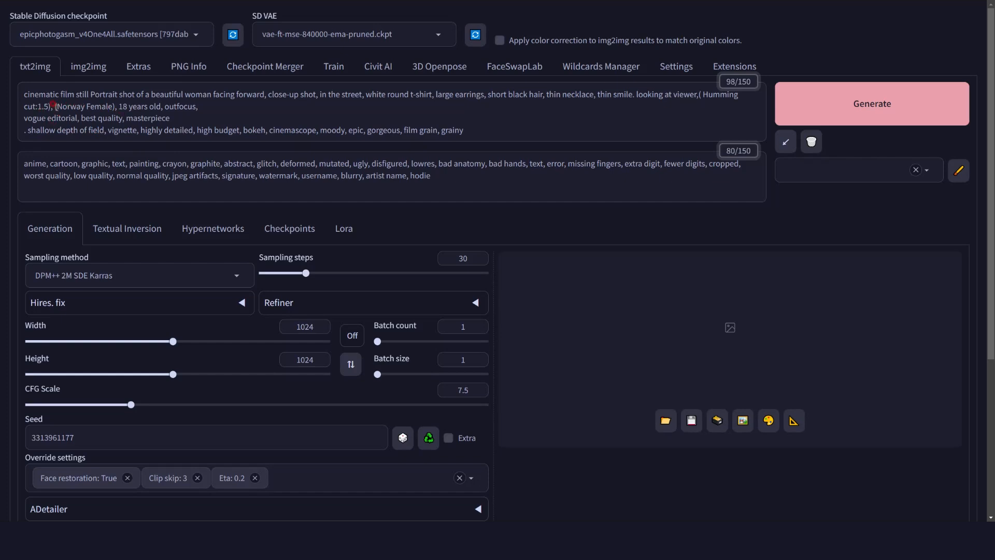
Put "(Norway Female)," on its own line in the positive prompt, with an empty line above and below it
left_click(56, 105)
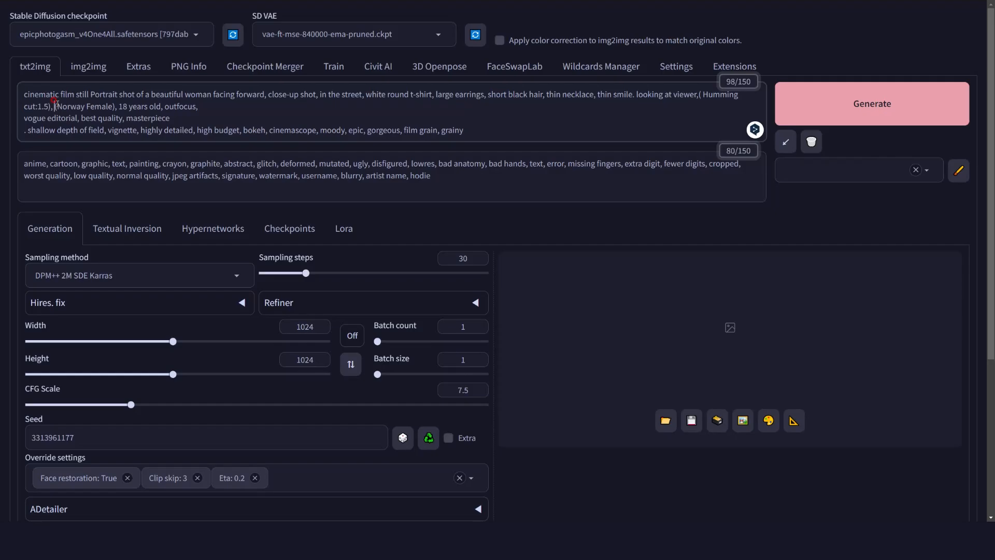
key("Return")
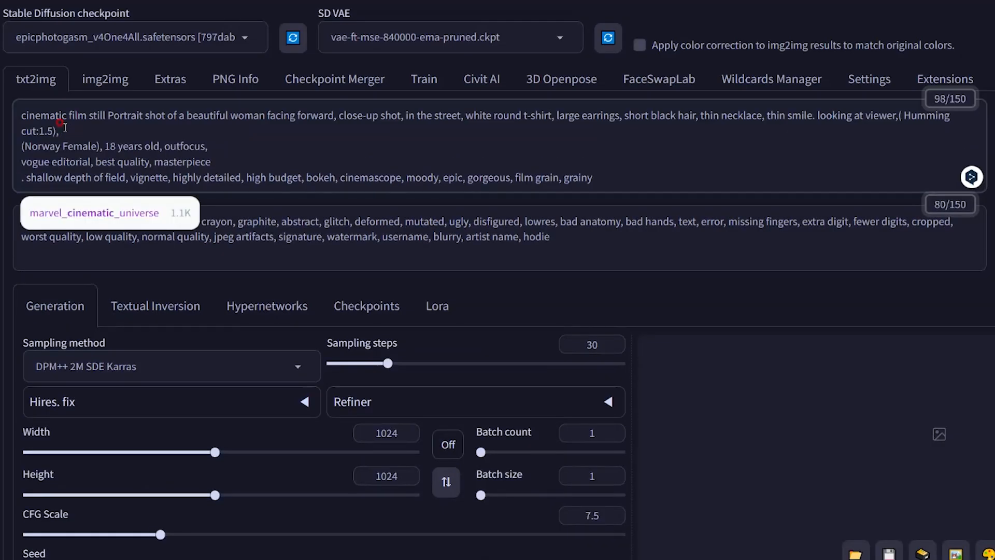
left_click(104, 145)
key("Return")
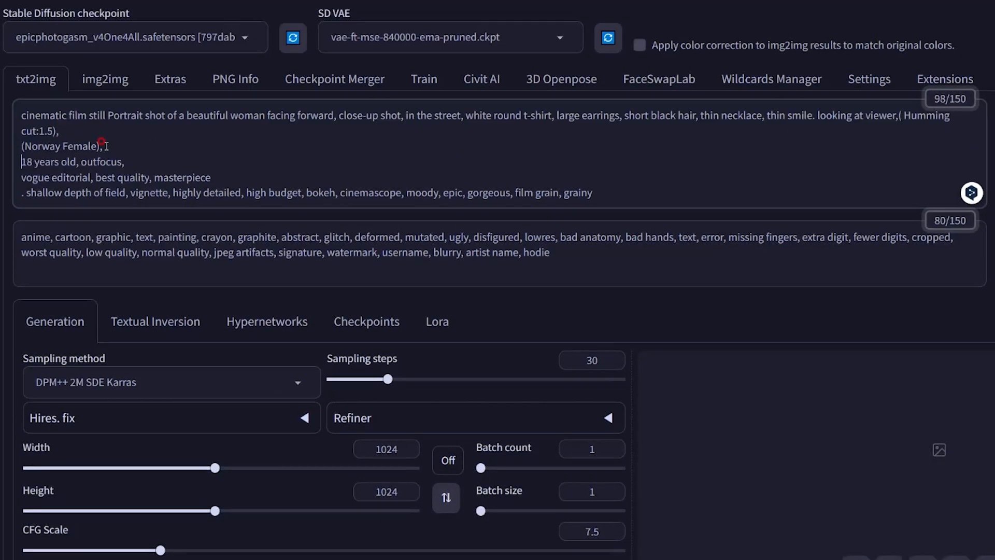
key("Return")
key("Up")
key("Up")
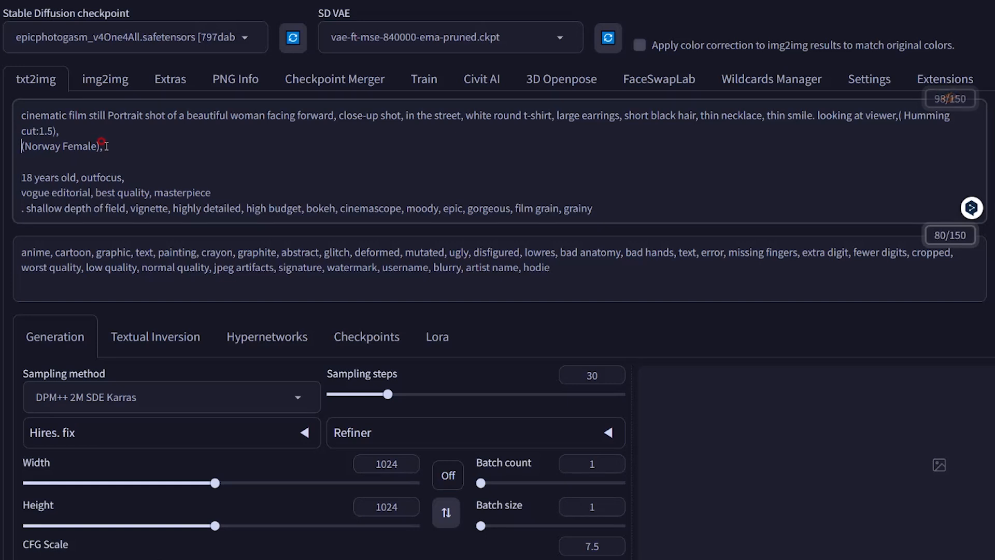
key("Return")
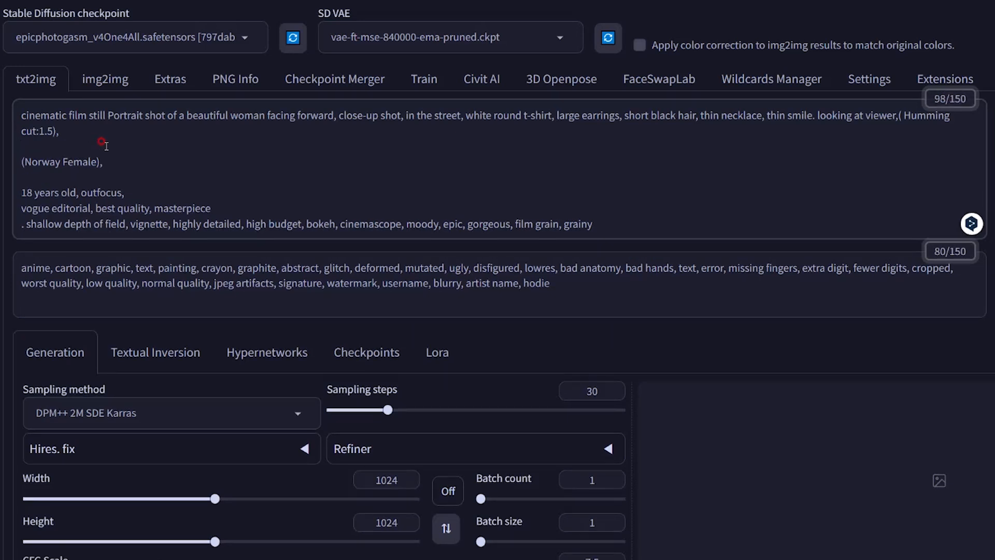
Enter the uppercase keyword BREAK on the empty line above "(Norway Female)," in the positive prompt
type("ㅠ")
key("BackSpace")
type("B")
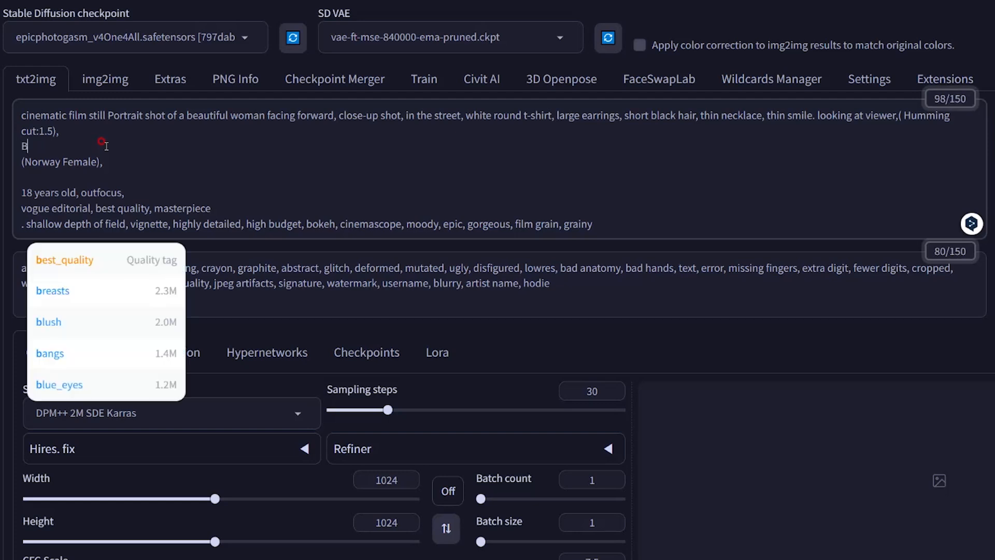
type("reak")
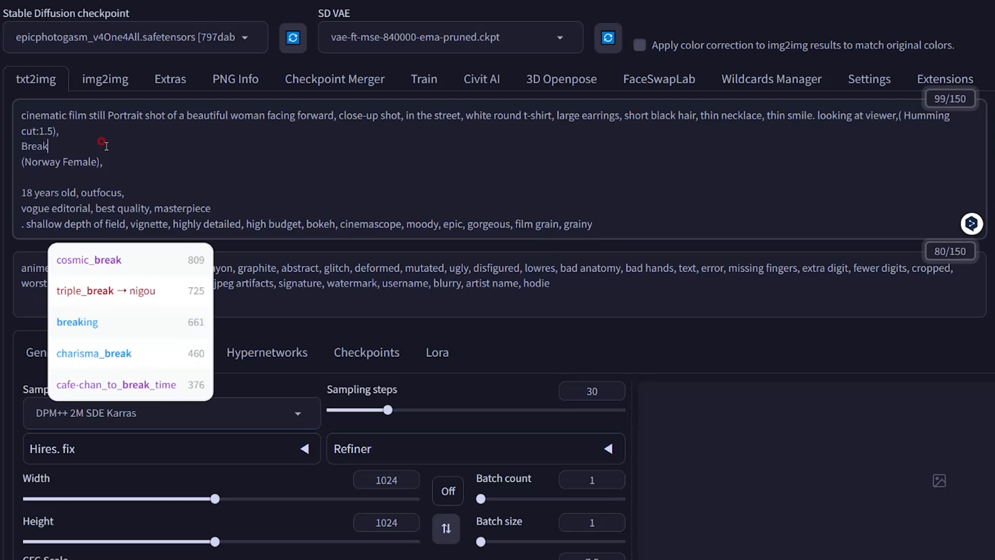
key("BackSpace")
key("BackSpace")
key("BackSpace")
key("BackSpace")
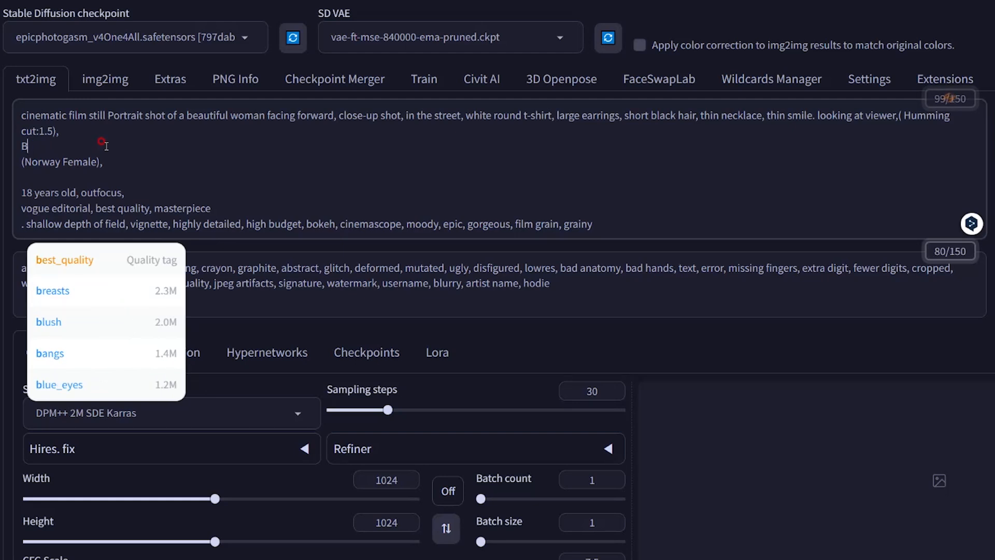
type("F")
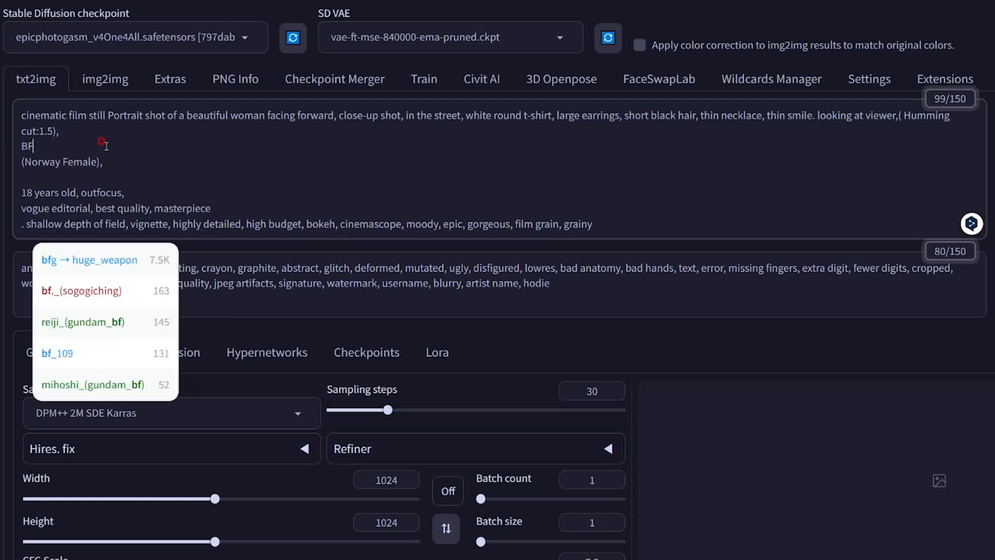
key("BackSpace")
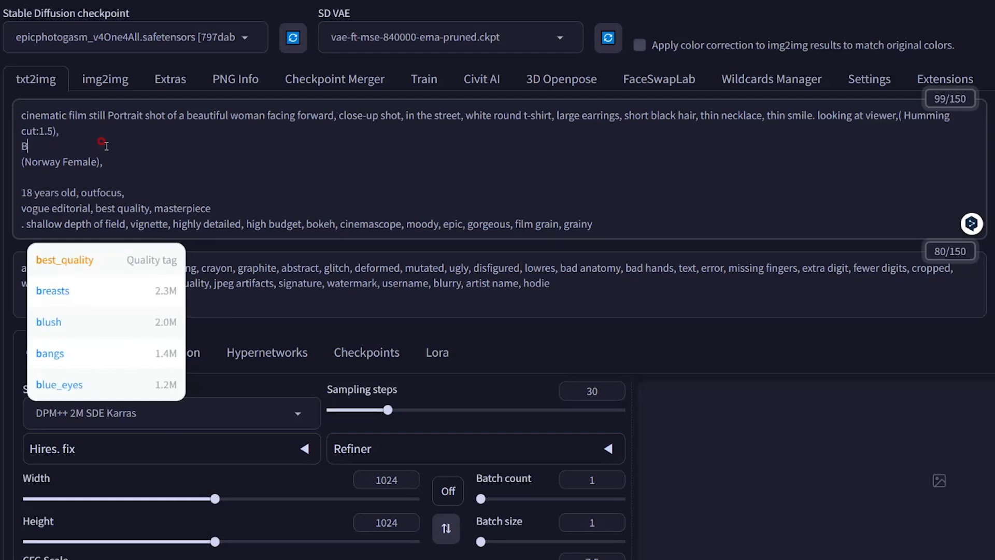
type("REAK")
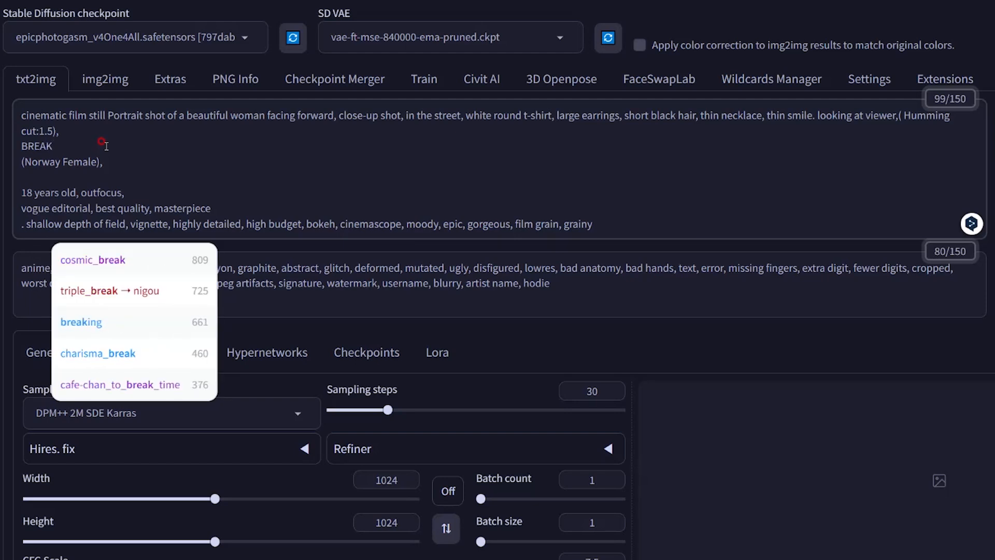
Add a second BREAK on the empty line between "(Norway Female)," and "18 years old"
key("Down")
key("Down")
left_click(36, 176)
type("BREAK")
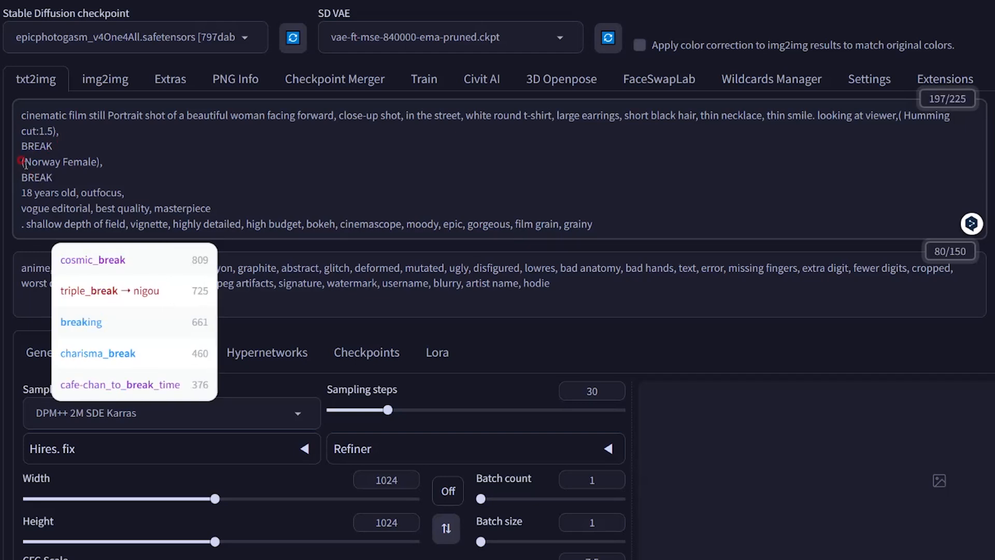
Remove the parentheses and the trailing comma around "Norway Female" in the positive prompt
left_click(25, 162)
key("BackSpace")
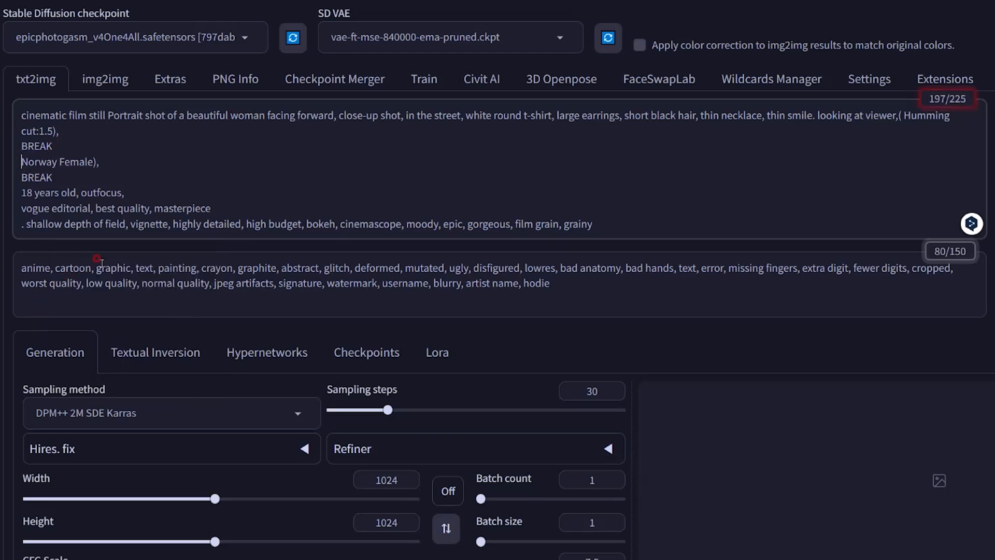
left_click(96, 162)
key("BackSpace")
key("BackSpace")
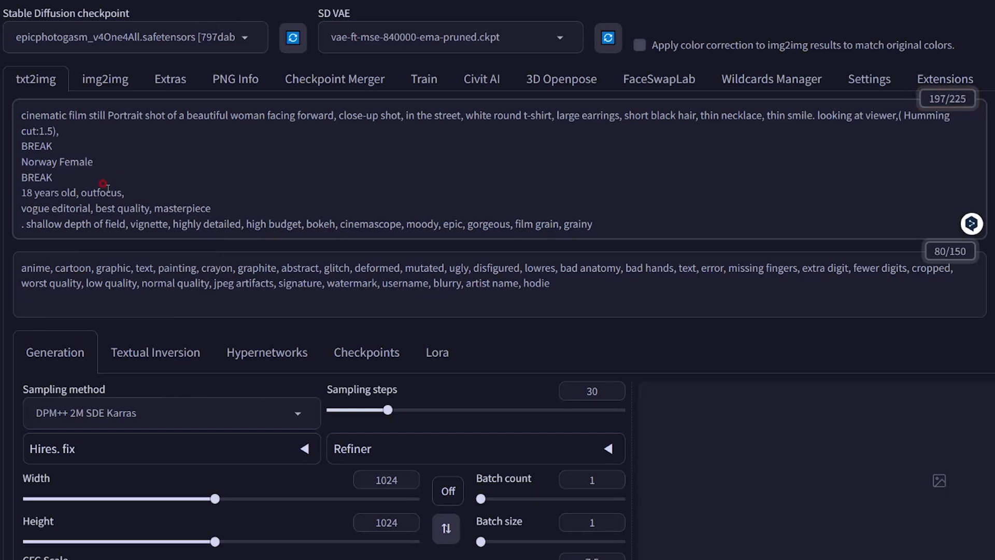
Join the "vogue editorial" line onto the end of the "18 years old, outfocus," line in the positive prompt
left_click(103, 225)
left_click(24, 206)
left_click(35, 262)
key("BackSpace")
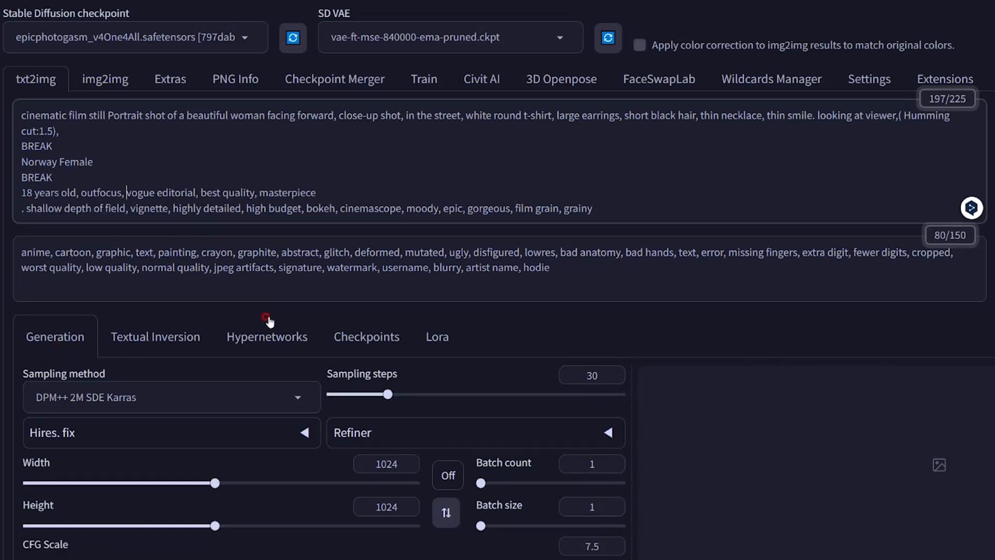
Expand the ControlNet settings and load the street portrait of the woman in the white T-shirt into ControlNet Unit 0
scroll(269, 320, "down", 5)
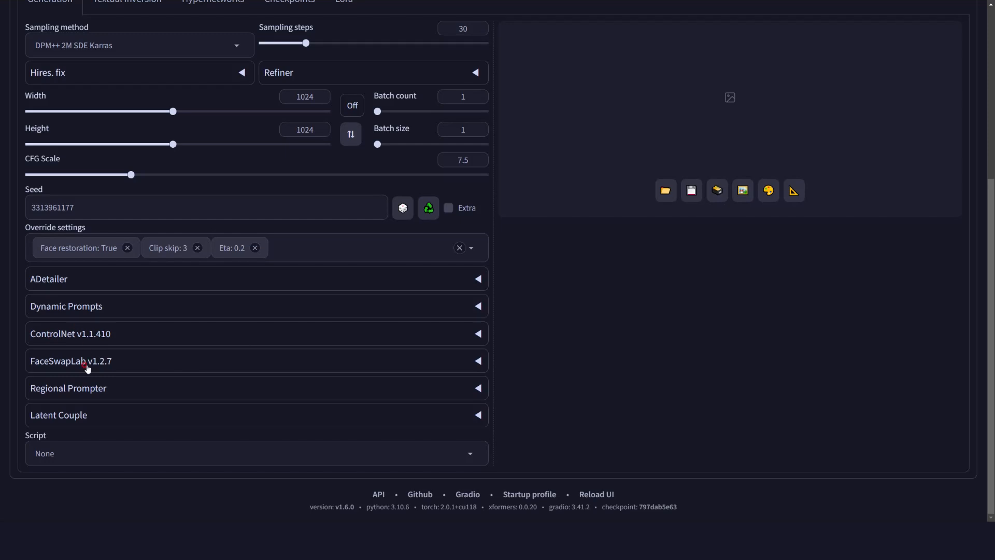
left_click(67, 334)
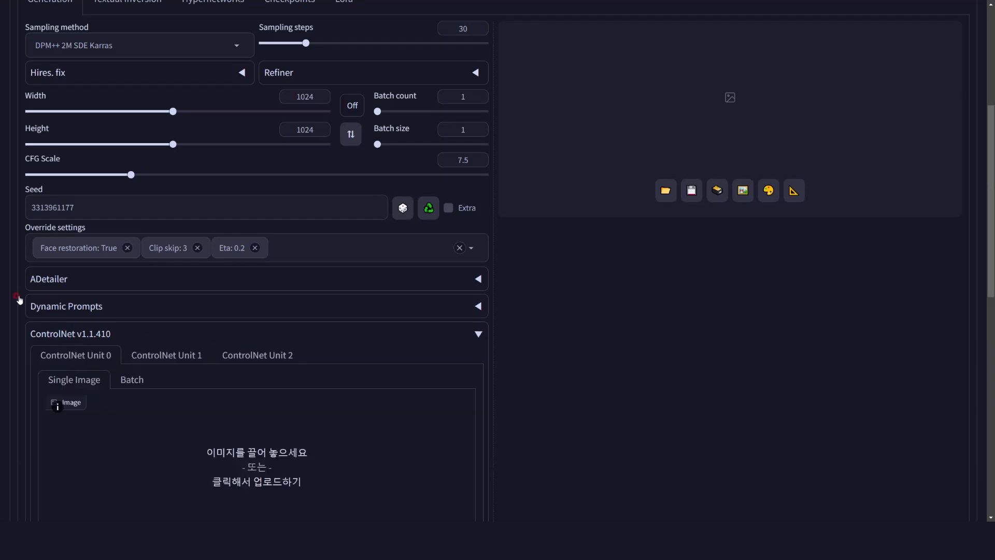
scroll(194, 347, "down", 4)
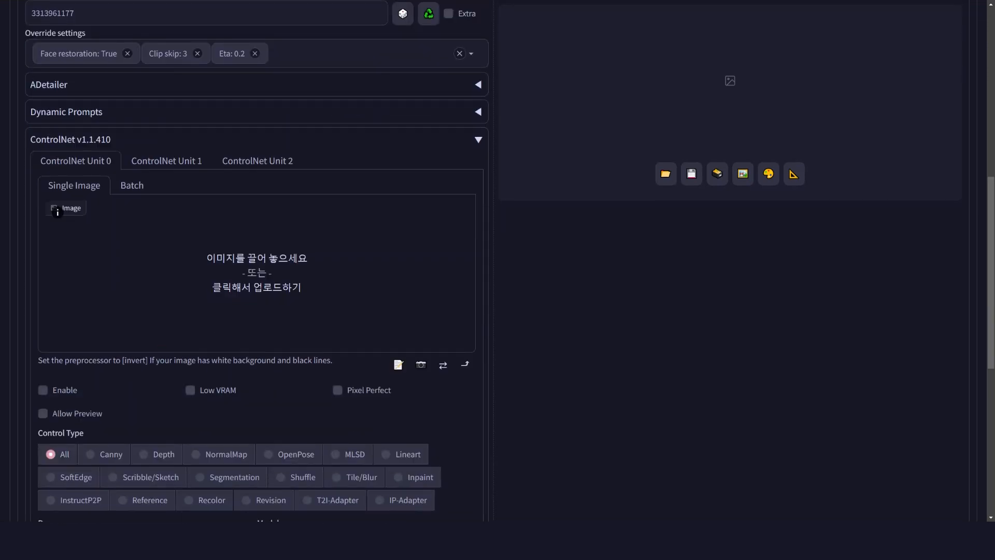
left_click_drag(0, 253, 298, 282)
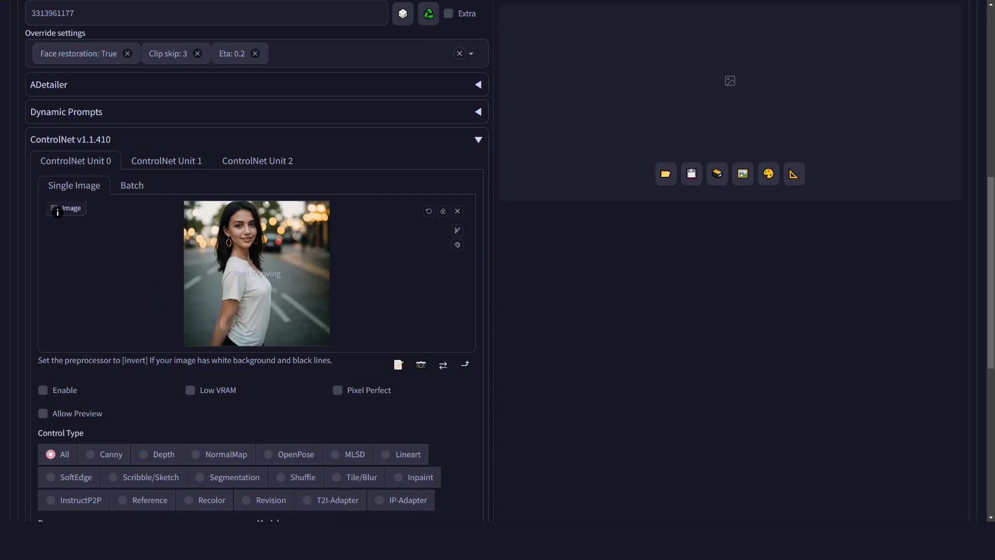
Enable ControlNet Unit 0 with preview allowed and set its control type to Inpaint
left_click(43, 390)
left_click(43, 414)
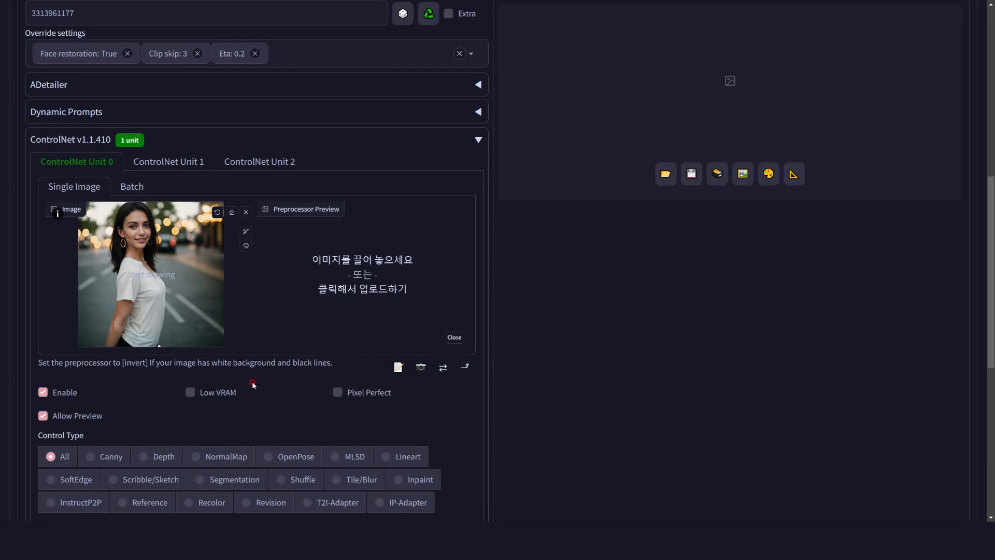
scroll(195, 384, "down", 1)
scroll(199, 394, "down", 2)
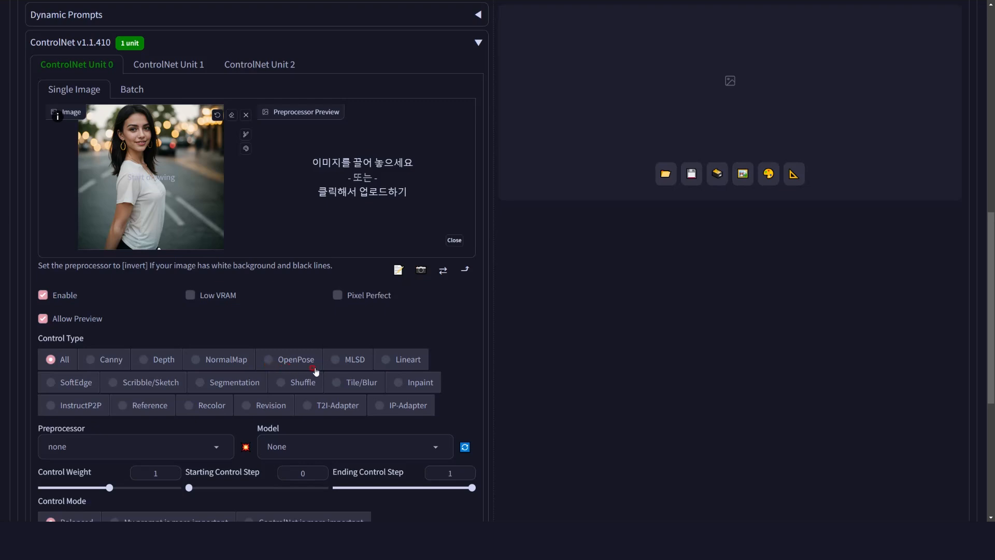
left_click(402, 384)
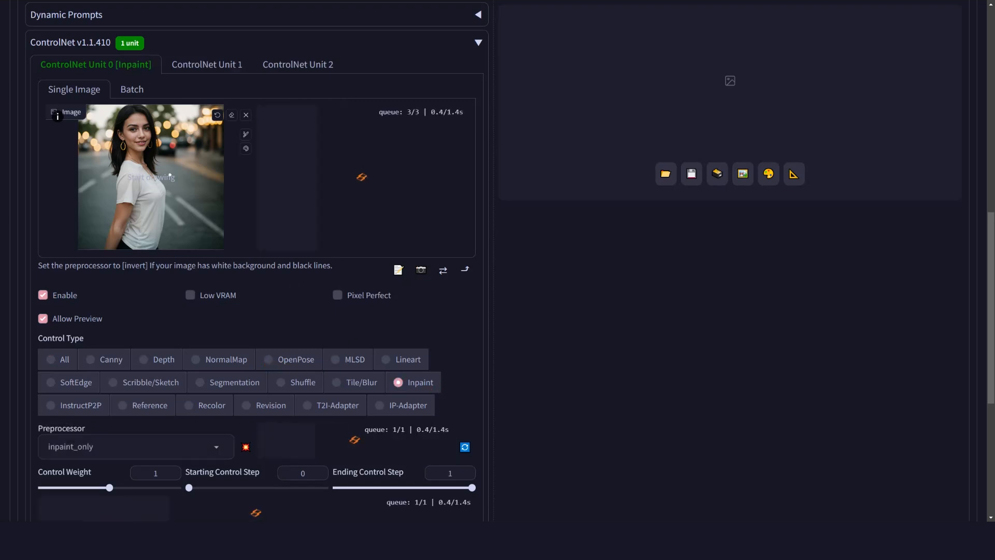
Paint a mask over the woman's face, neck and arm in the Inpaint unit's image and run the inpaint_only preprocessor preview
left_click(246, 134)
mouse_move(138, 130)
left_mouse_down()
mouse_move(132, 117)
mouse_move(138, 147)
mouse_move(140, 116)
mouse_move(143, 139)
mouse_move(125, 130)
mouse_move(150, 180)
mouse_move(121, 209)
mouse_move(107, 253)
left_mouse_up()
left_click_drag(127, 211, 110, 246)
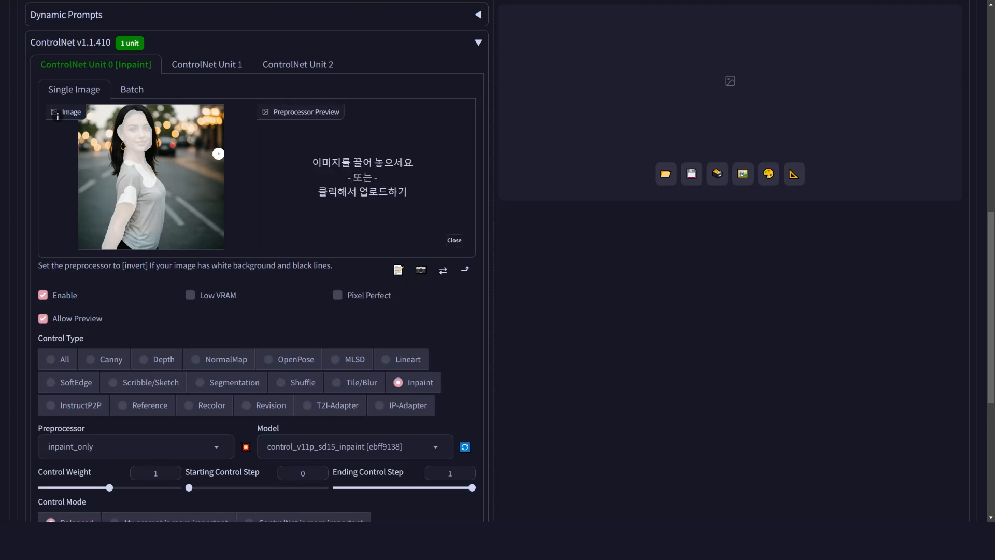
left_click(245, 448)
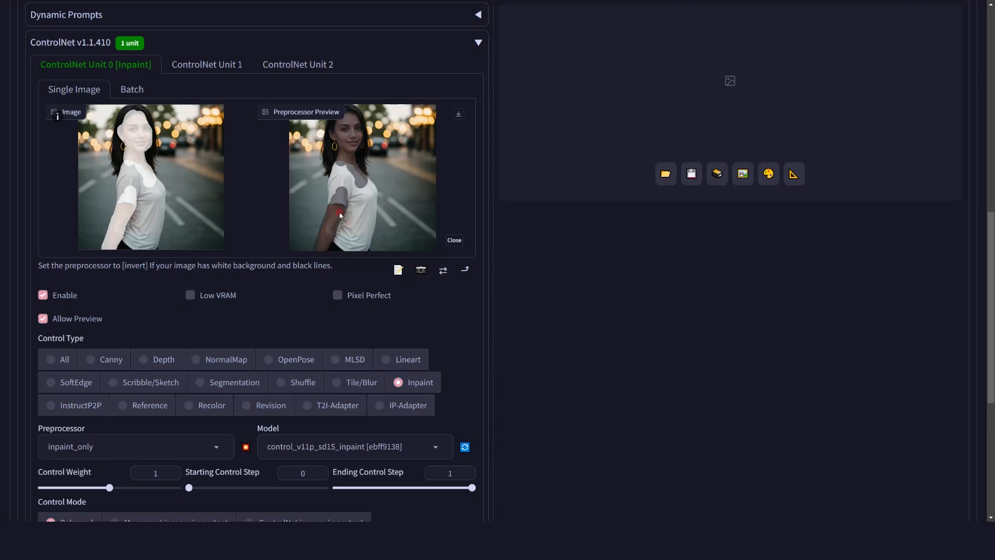
Replace "Norway" with "Black" in the line between the two BREAK keywords of the positive prompt
scroll(266, 207, "up", 4)
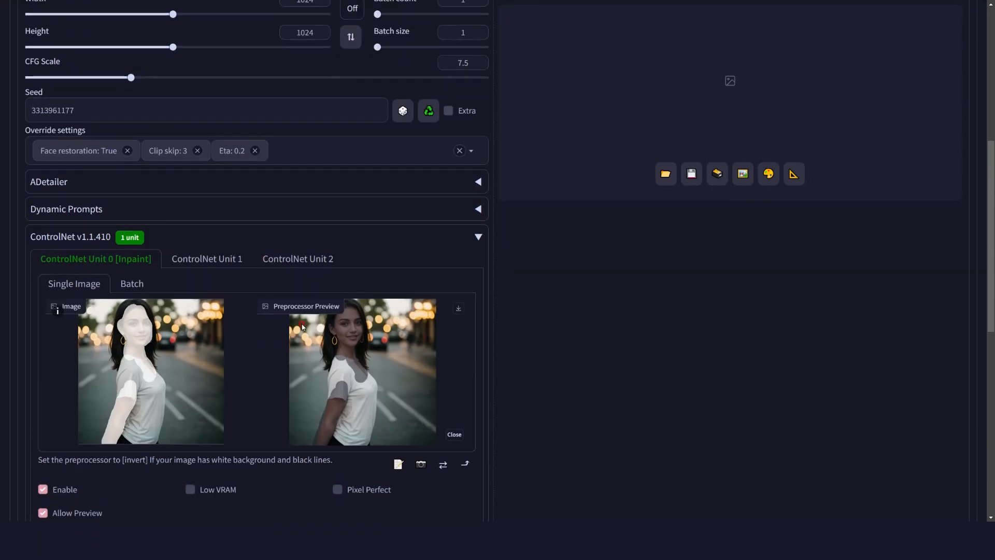
scroll(305, 325, "up", 7)
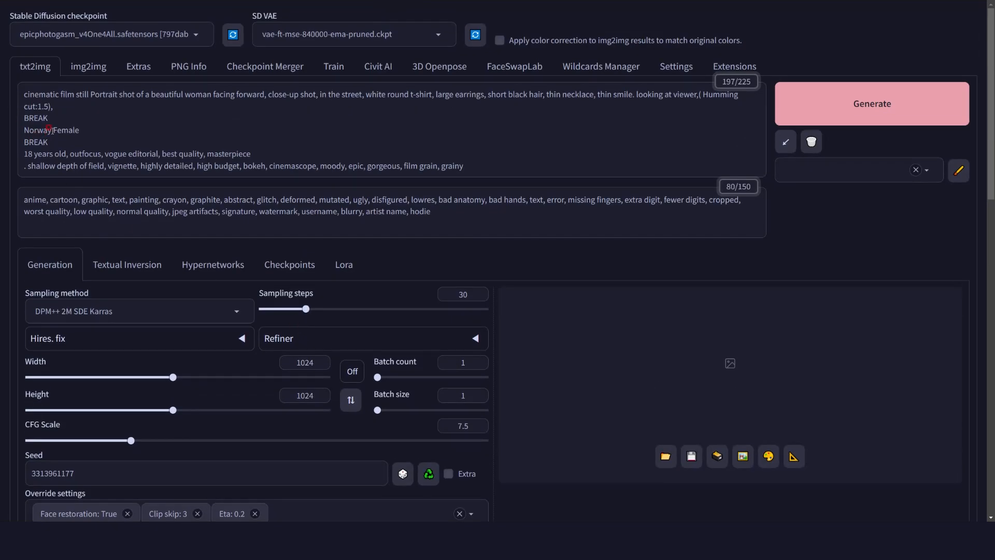
left_click_drag(51, 130, 22, 132)
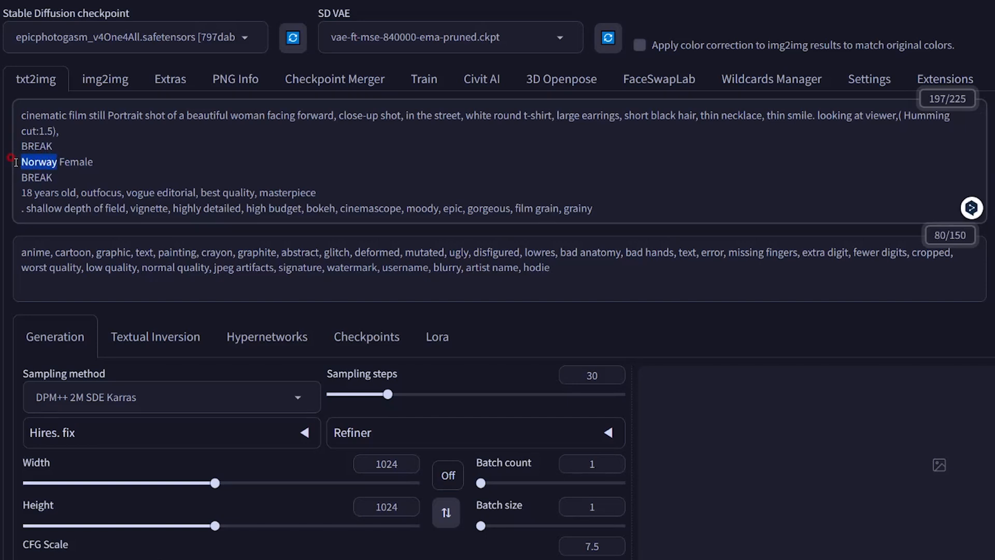
type("B")
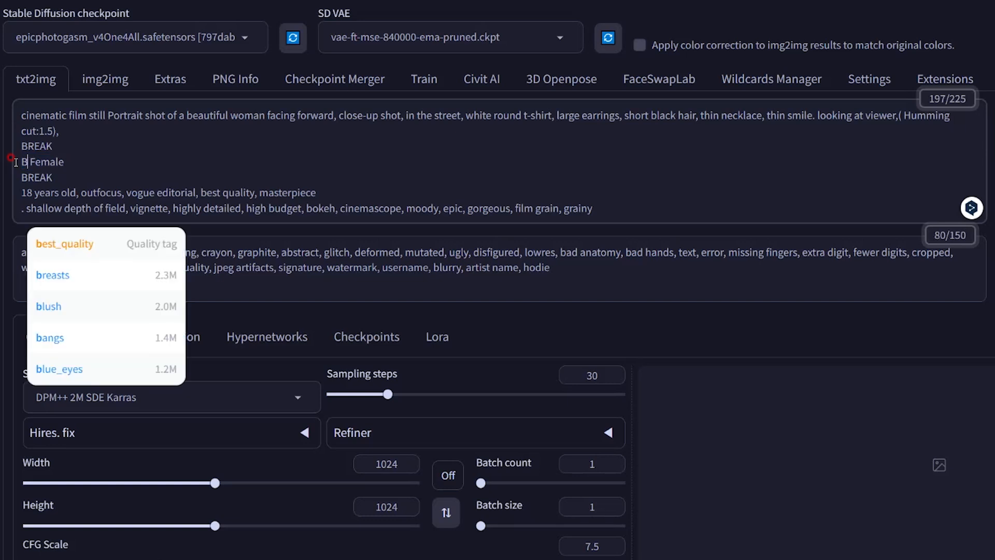
type("la")
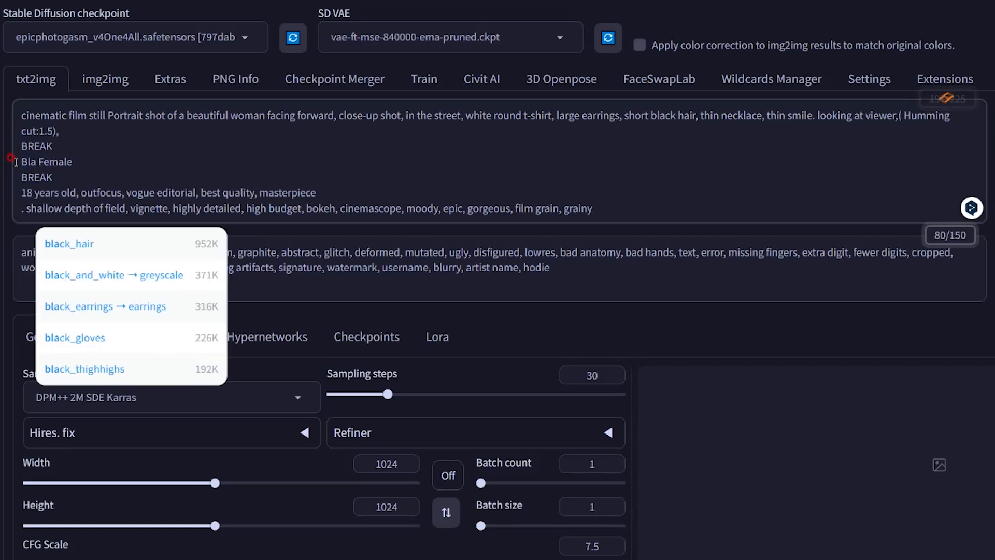
type("ck")
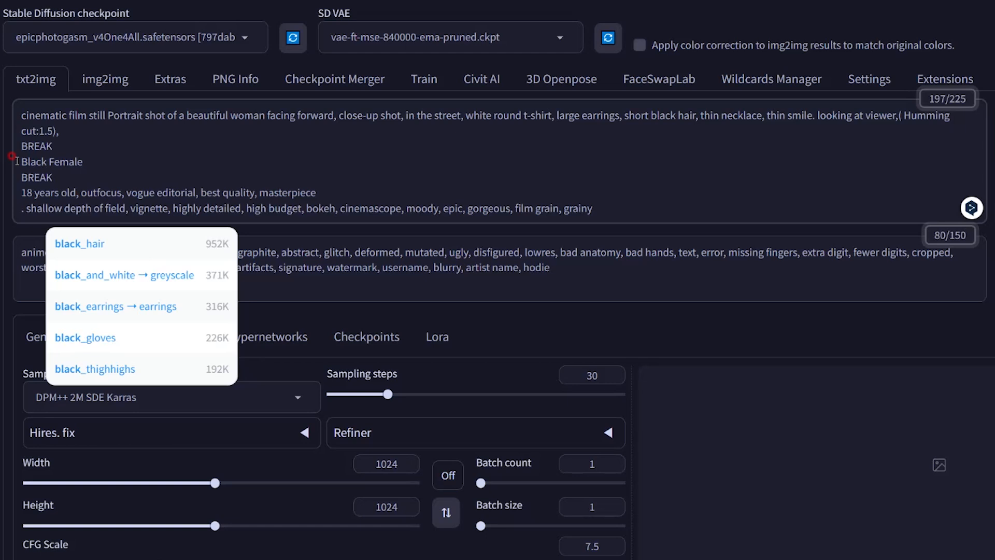
Raise the emphasis of "Black Female" in the positive prompt to 1.3
key("End")
key("shift+Home")
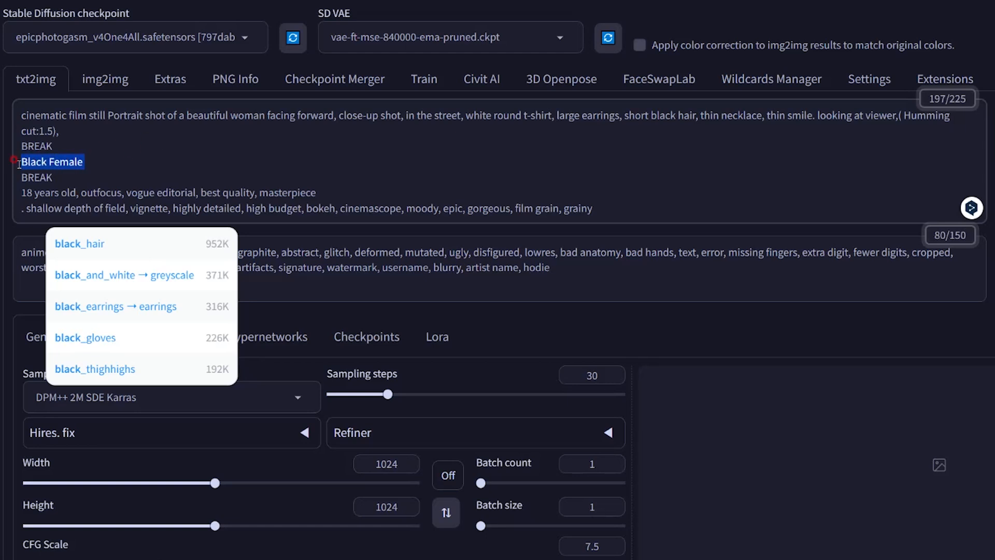
key("ctrl+shift+Up")
key("ctrl+shift+Up")
key("ctrl+shift+Up")
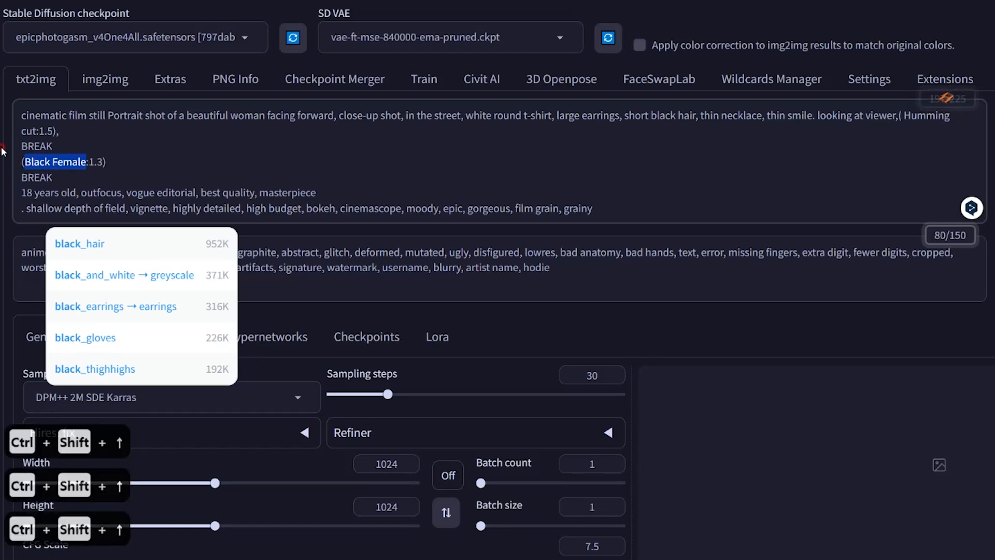
Generate the "Black Female" image and compare it with the Inpaint unit's masked image
scroll(642, 275, "down", 3)
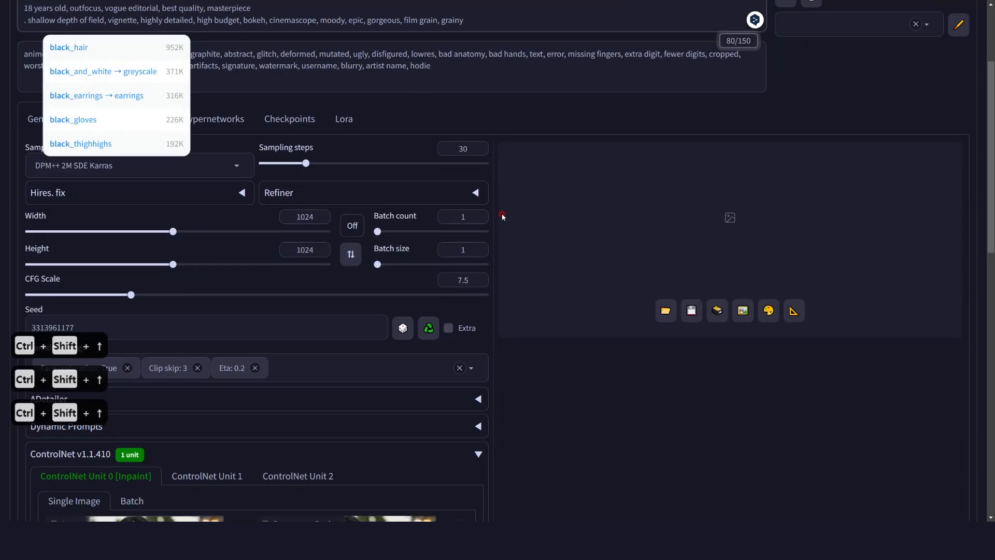
scroll(711, 231, "up", 3)
left_click(841, 118)
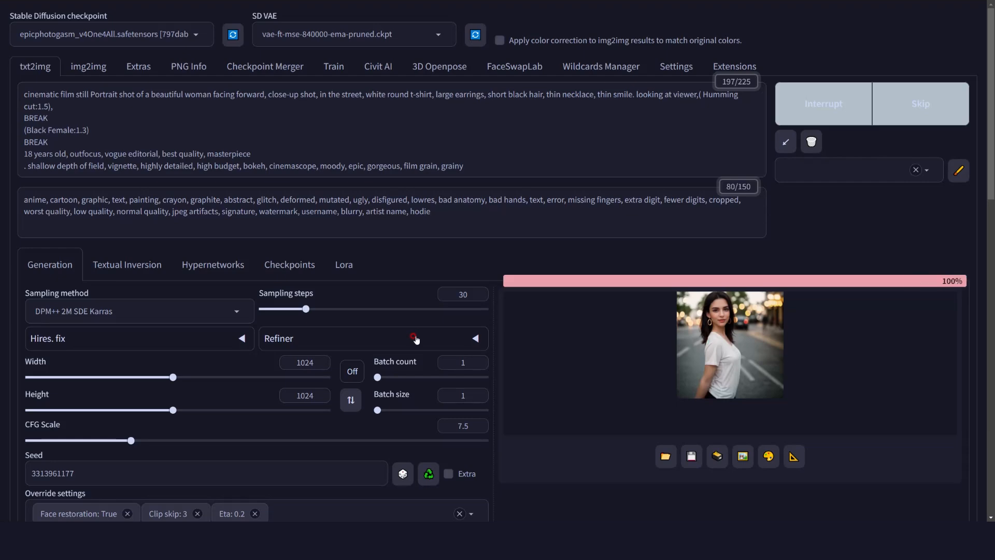
scroll(416, 340, "down", 5)
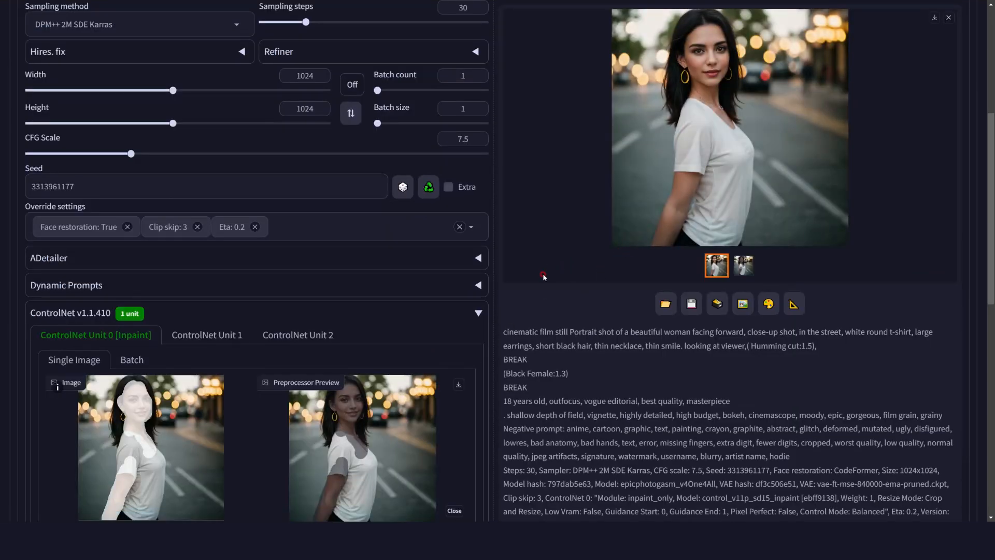
Raise the emphasis of "Black Female" in the positive prompt to 1.6
scroll(494, 327, "up", 5)
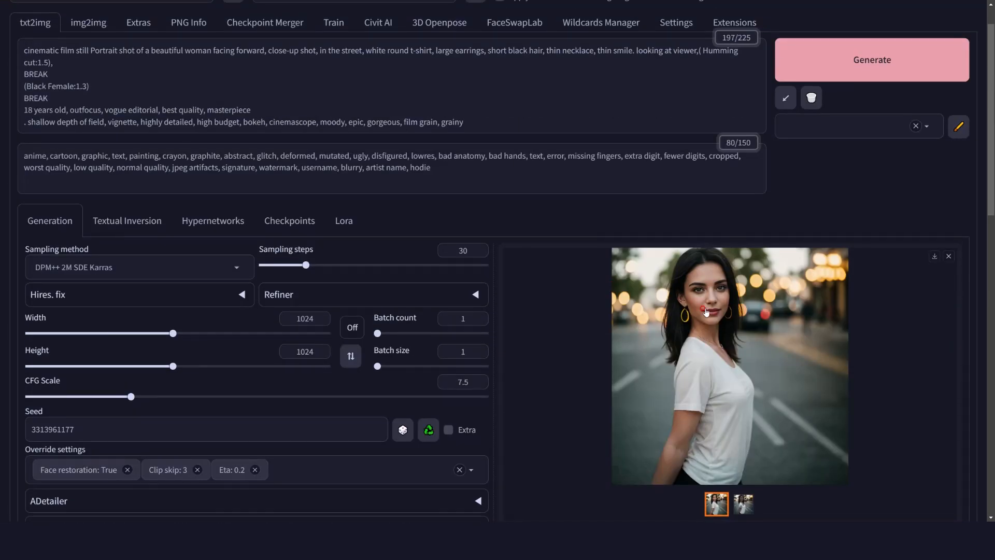
scroll(705, 311, "down", 6)
scroll(529, 284, "up", 5)
scroll(528, 284, "up", 2)
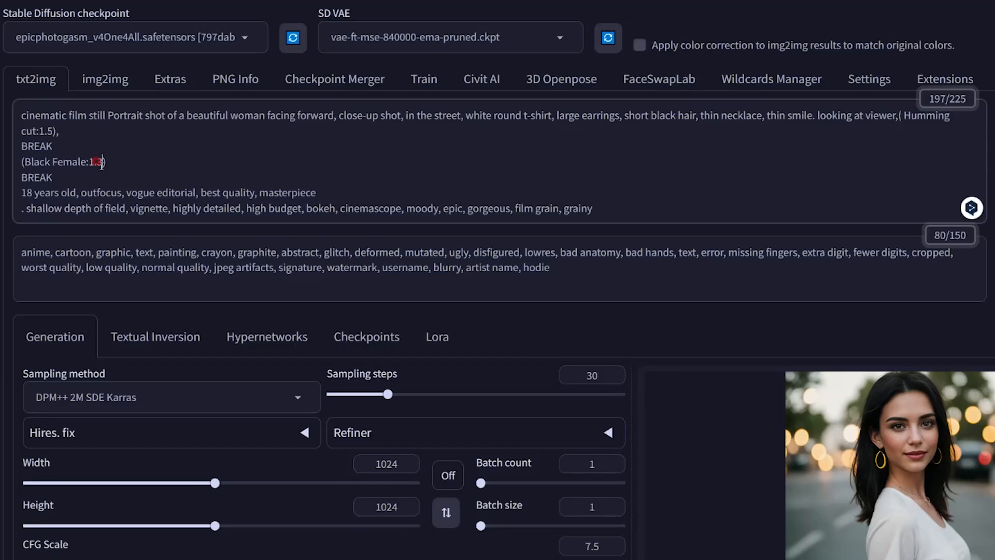
key("BackSpace")
type("6")
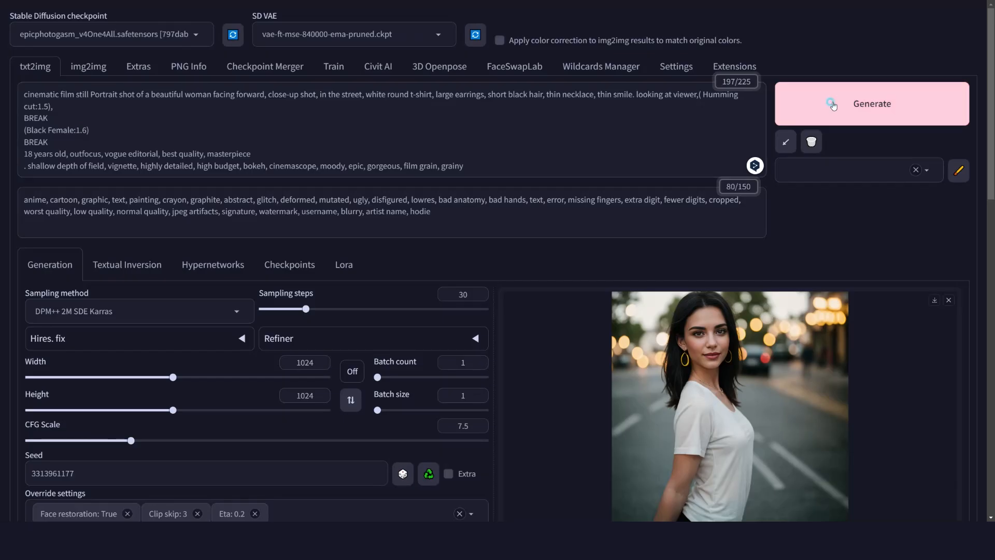
Generate the image with the (Black Female:1.6) prompt and inspect the result at enlarged size
left_click(833, 105)
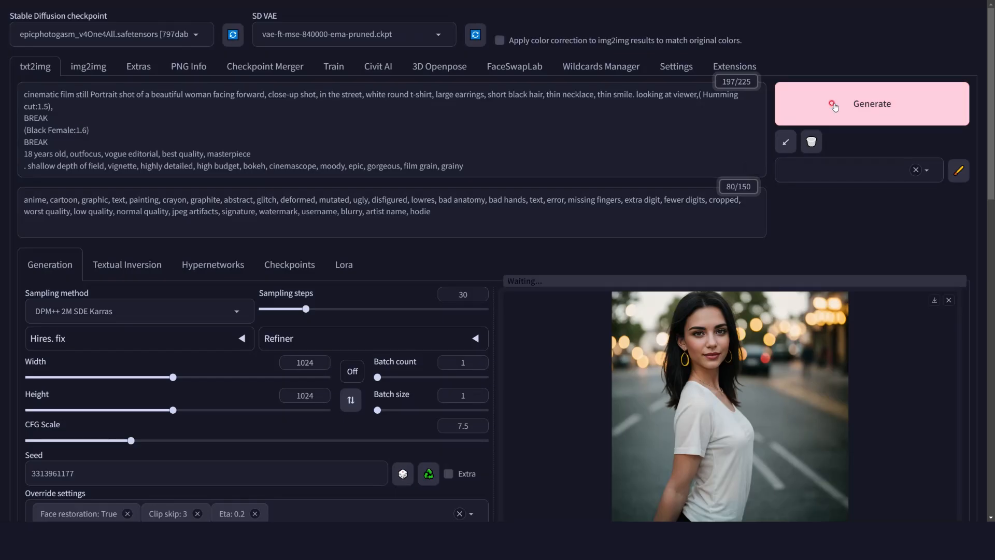
scroll(493, 253, "down", 2)
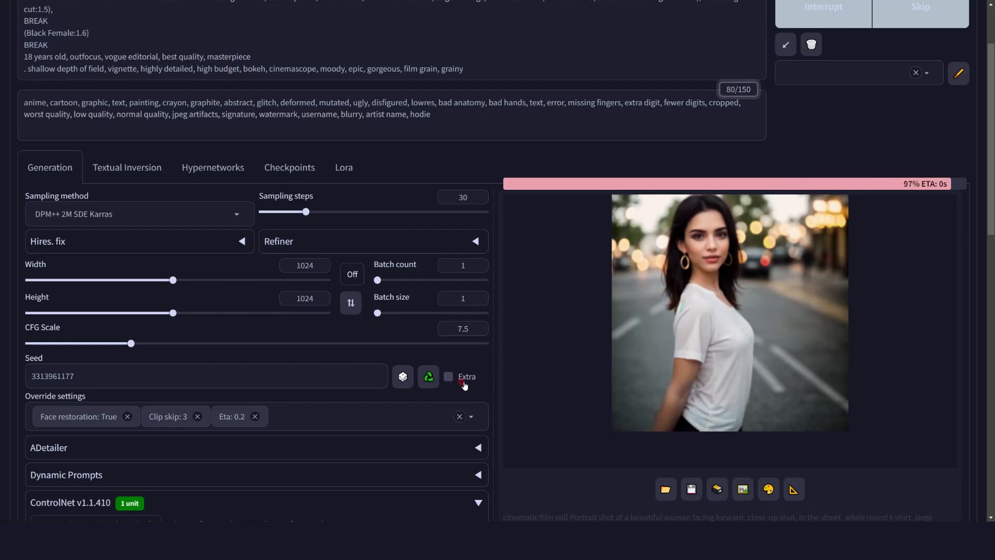
left_click(725, 311)
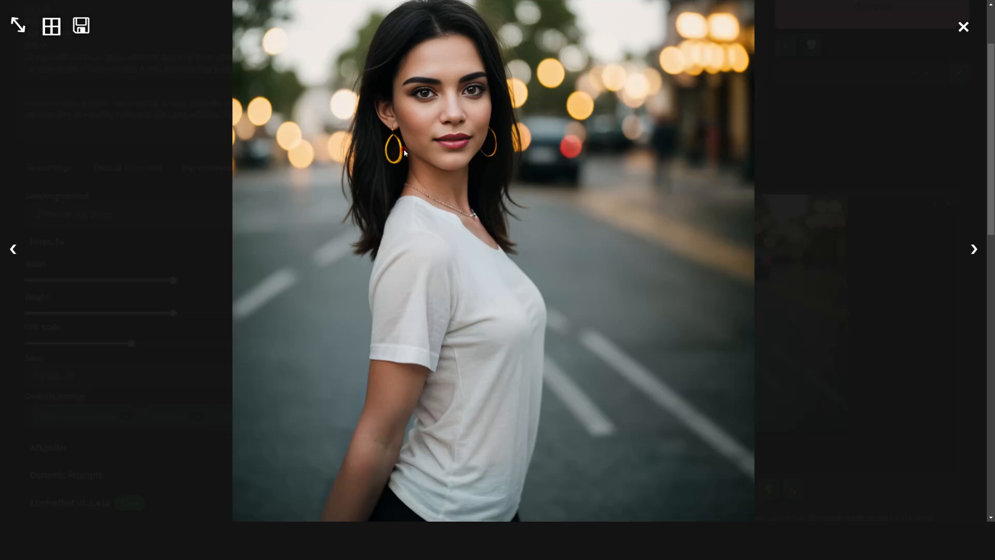
left_click(962, 26)
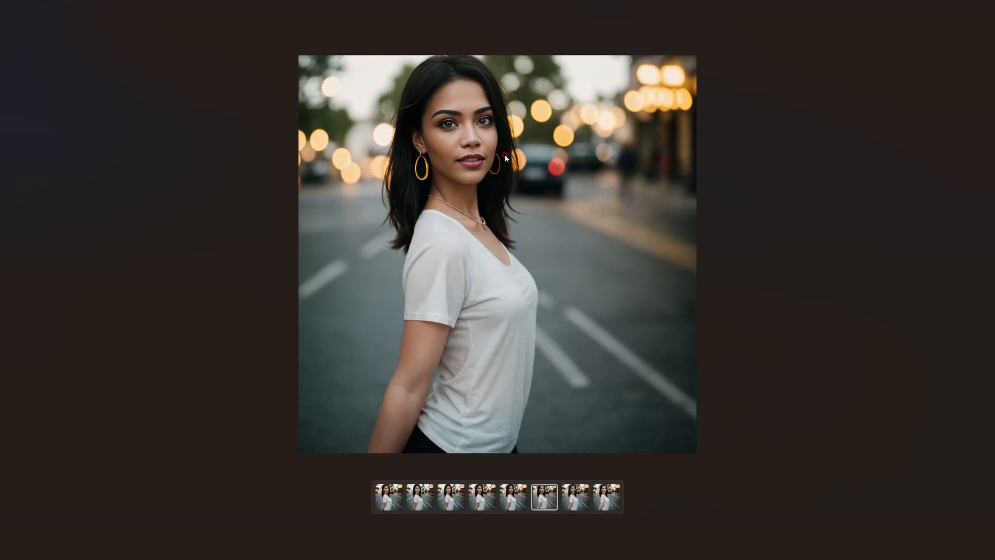
Switch to the image viewer and alternate repeatedly between two neighbouring generated portraits to compare the face, neckline and arm
left_click(984, 255)
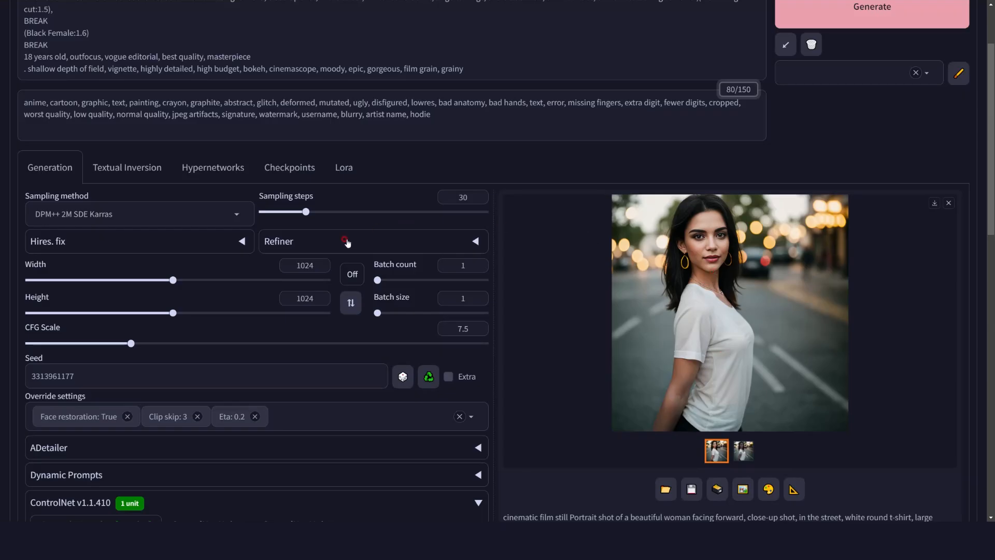
scroll(171, 129, "up", 1)
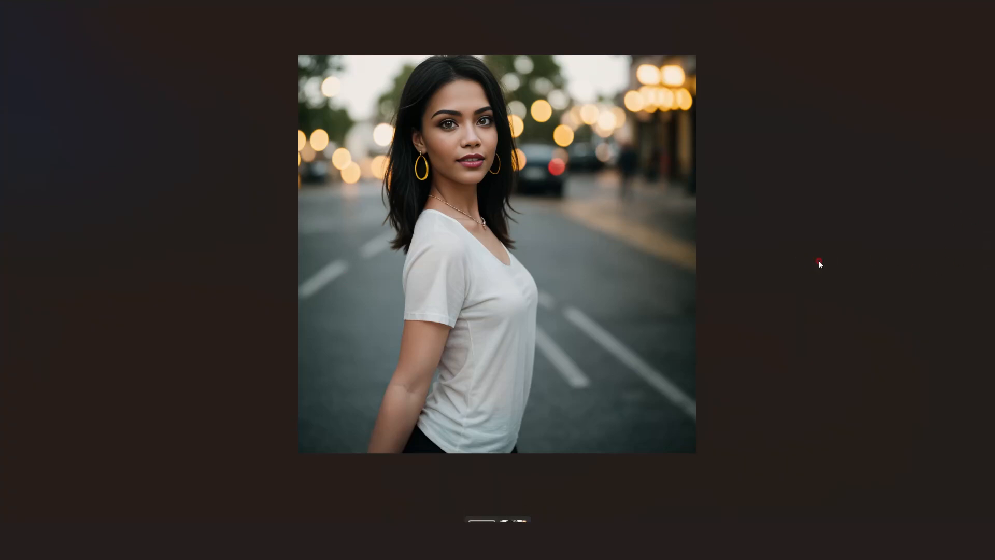
key("Right")
key("Left")
key("Right")
key("Left")
key("Right")
key("Left")
key("Right")
key("Left")
key("Right")
key("Left")
key("Right")
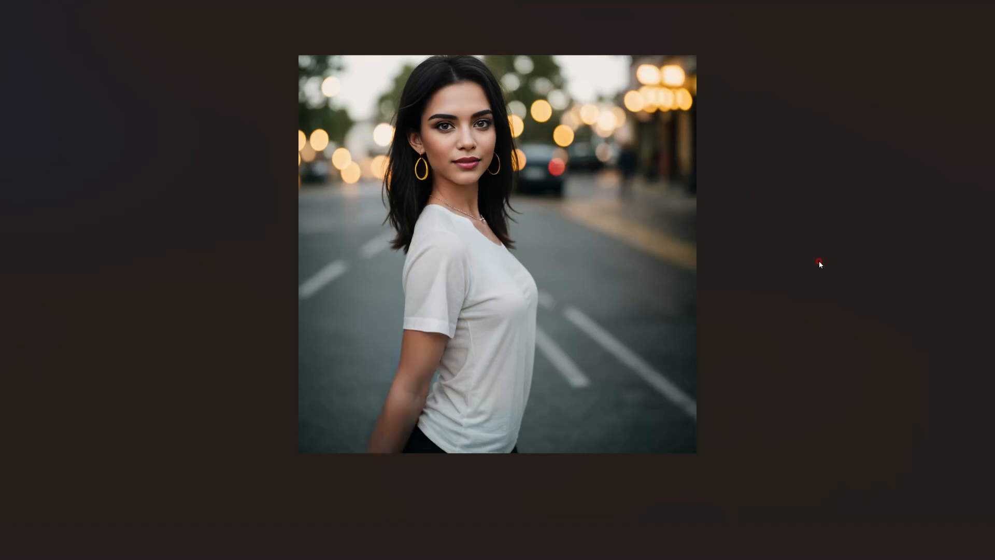
key("Left")
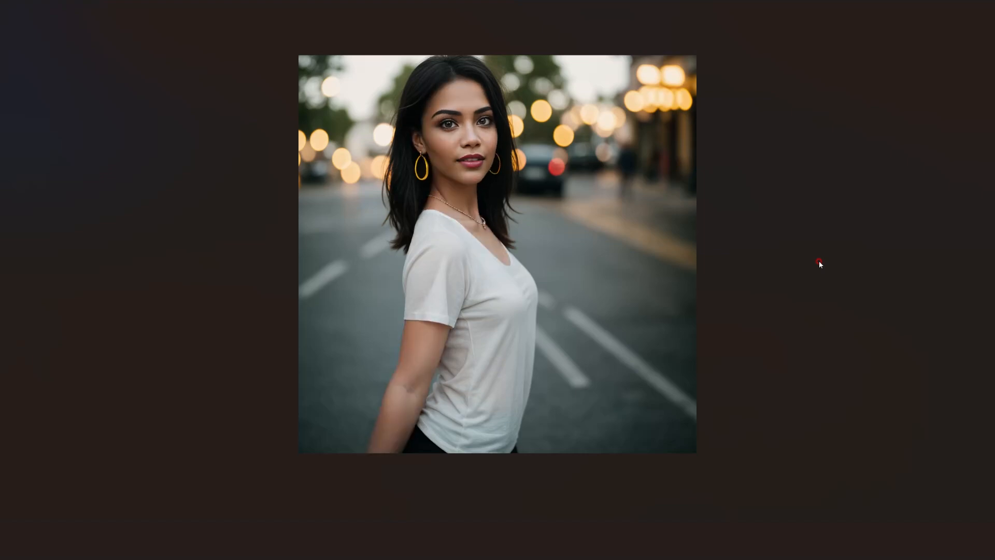
key("Right")
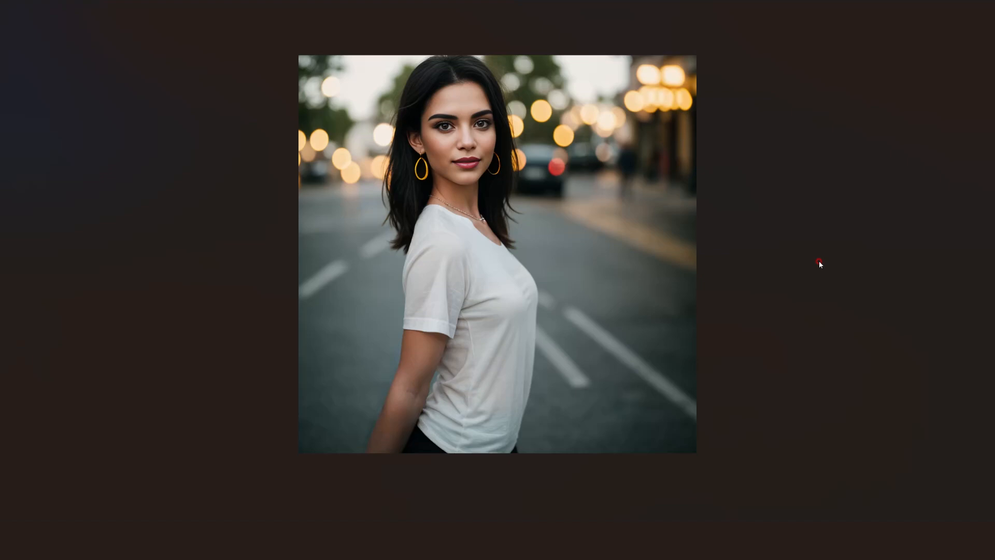
key("Left")
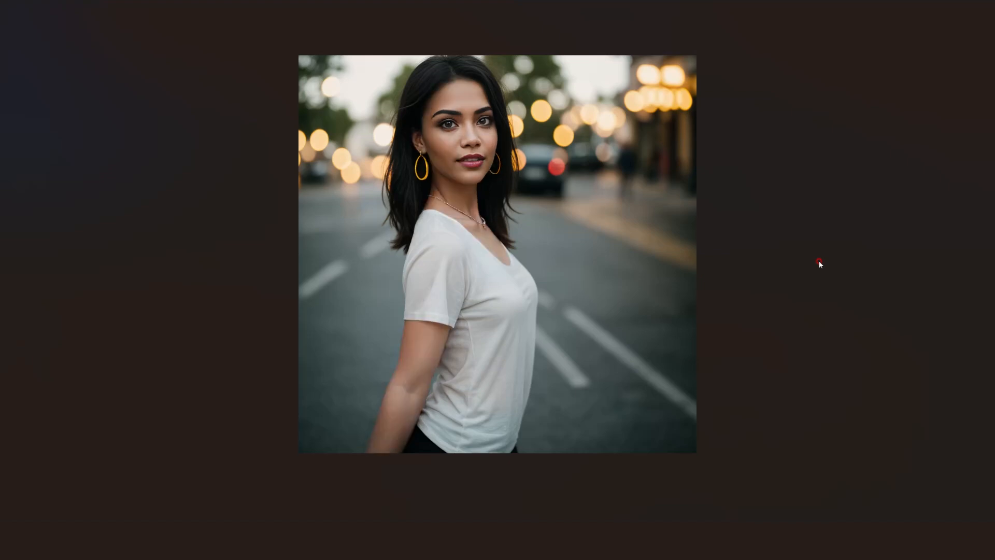
key("Right")
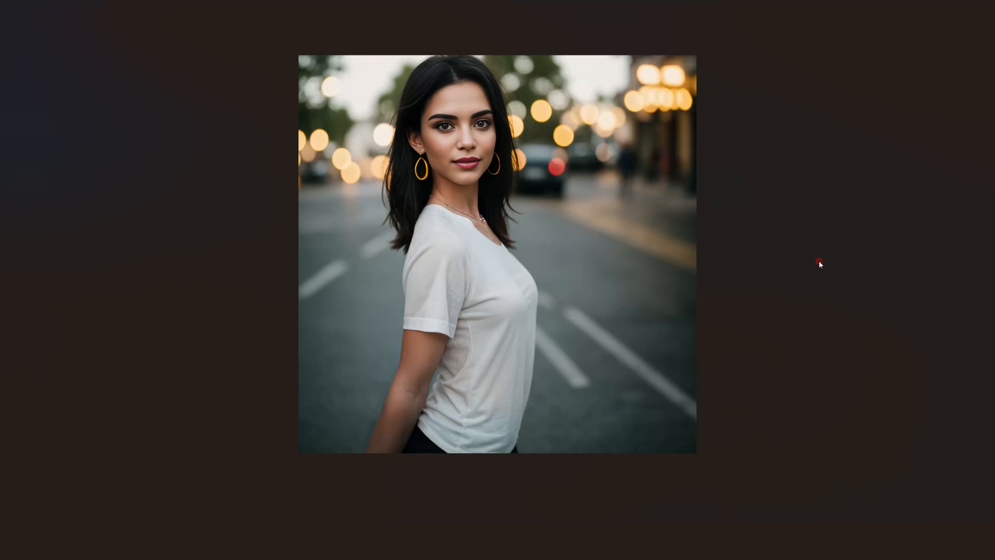
key("Left")
key("Right")
Mark the portrait with magenta arrows pointing at the upper arm below the sleeve and at the neckline by the necklace
left_click_drag(341, 314, 414, 368)
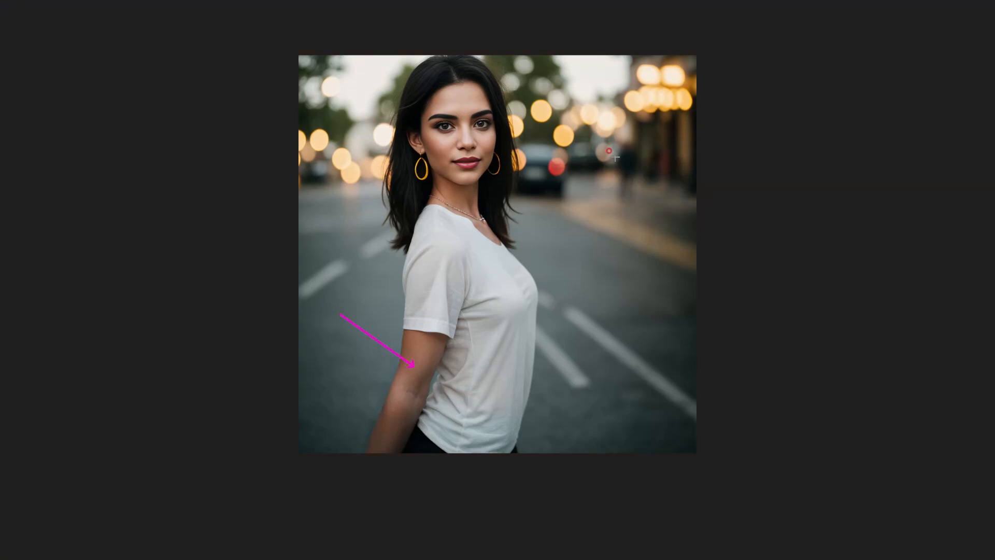
left_click_drag(554, 170, 475, 224)
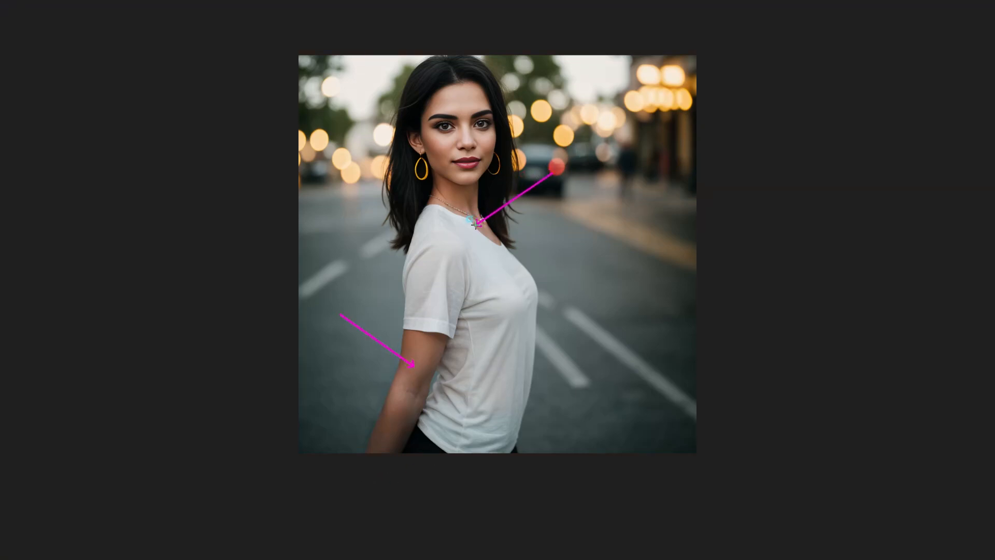